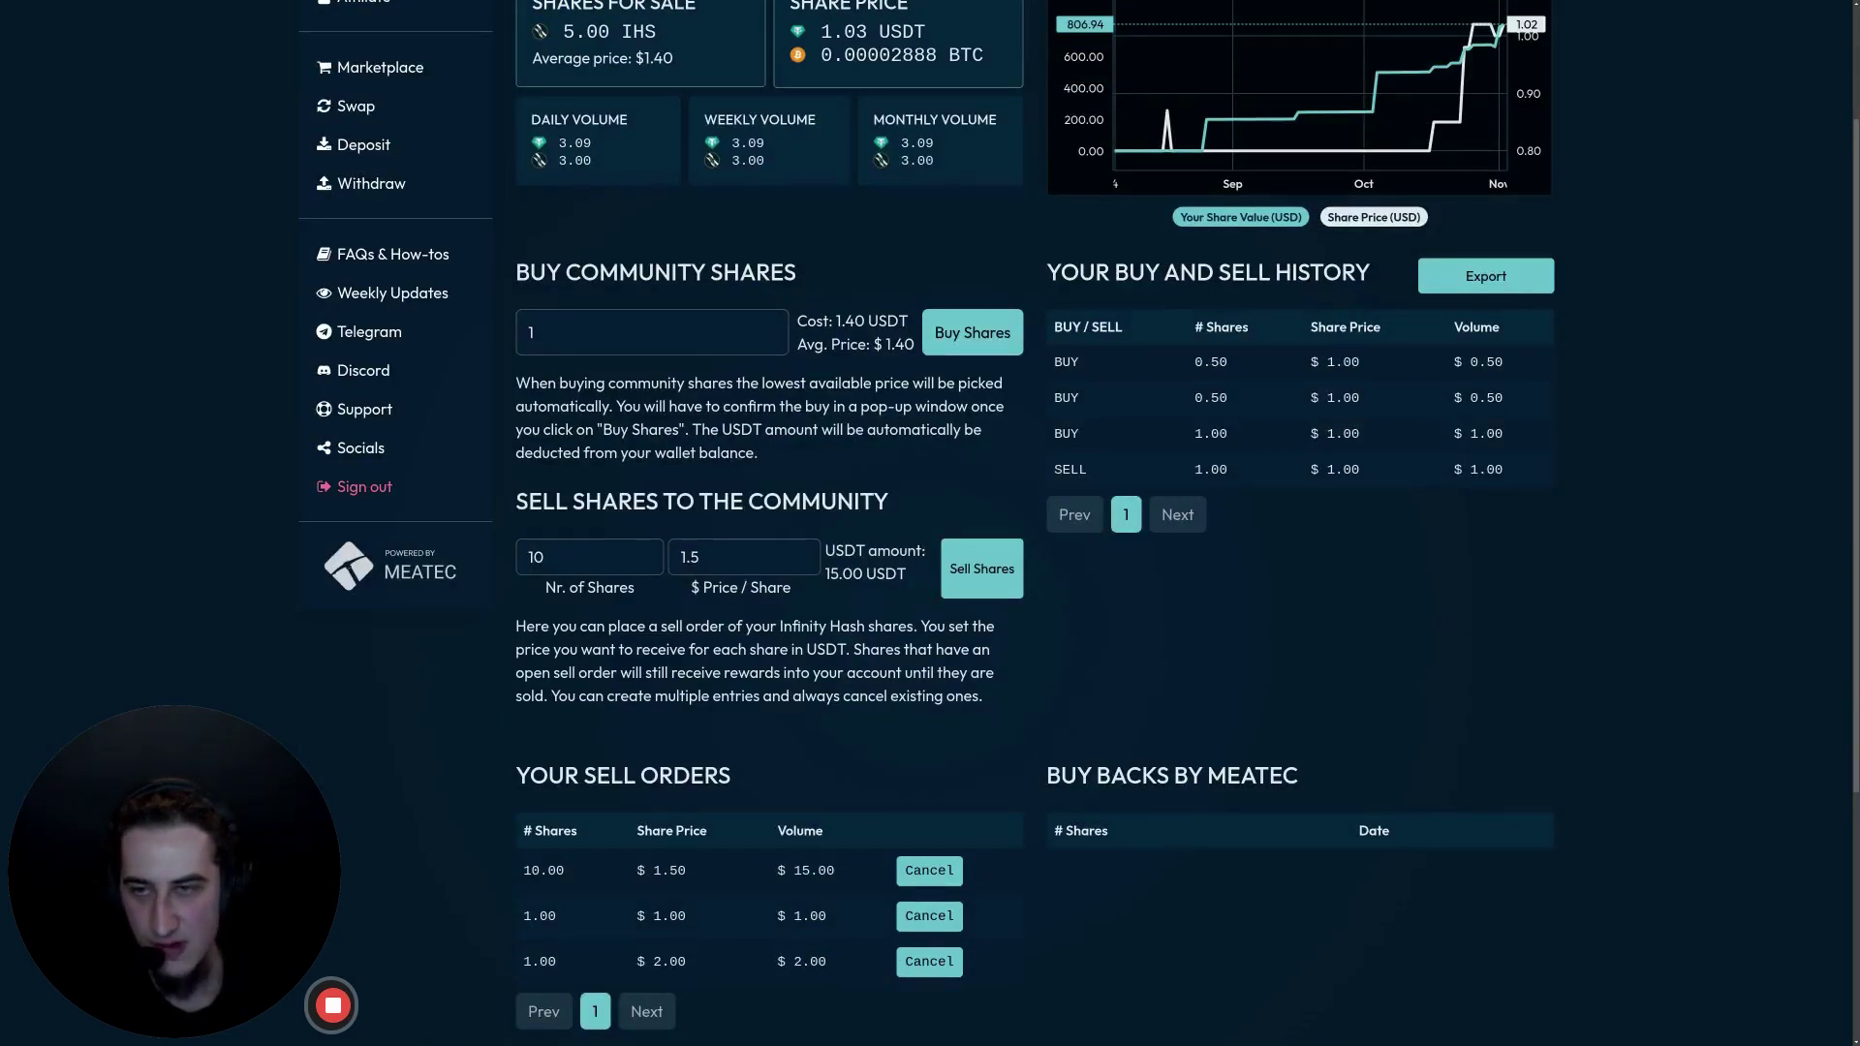
Step: Inspect the sell form's 1.5 price per share and its calculated USDT total
{"action": "scroll", "coordinate": [983, 737], "scroll_direction": "down", "scroll_amount": 2}
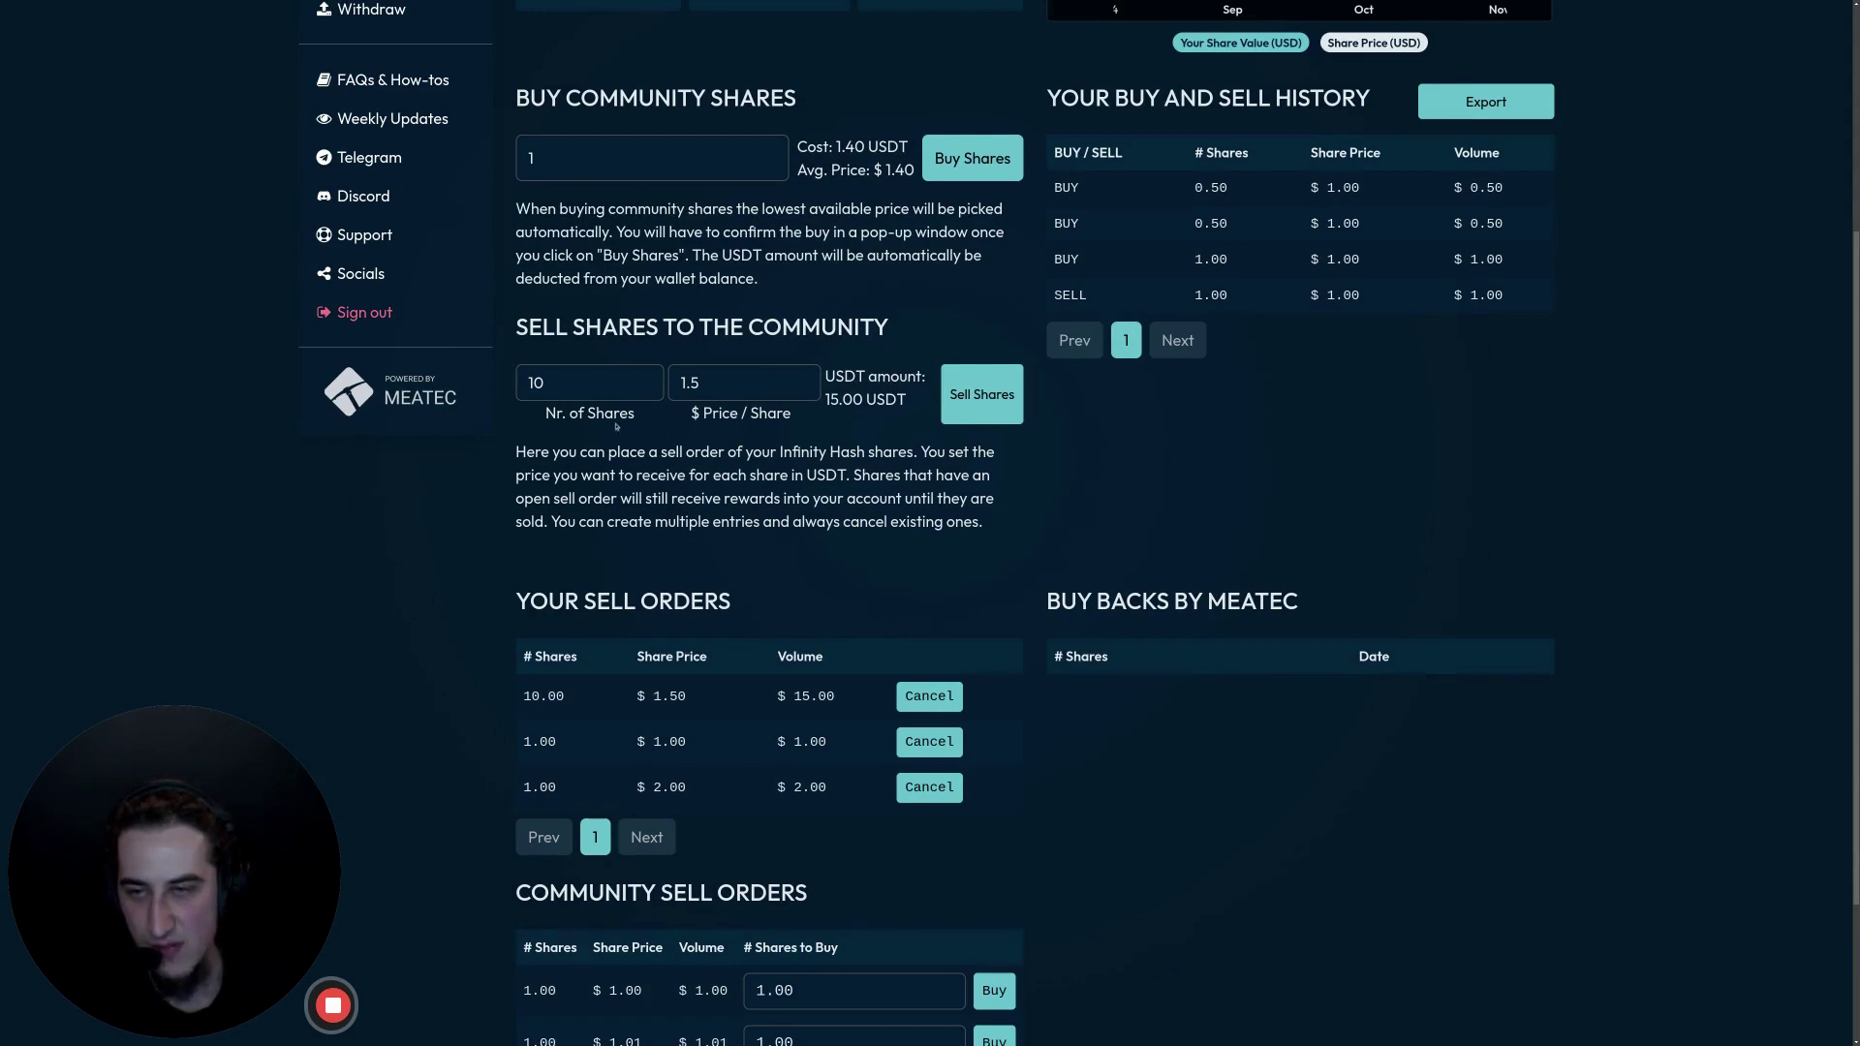
{"action": "double_click", "coordinate": [712, 387]}
{"action": "left_click", "coordinate": [712, 430]}
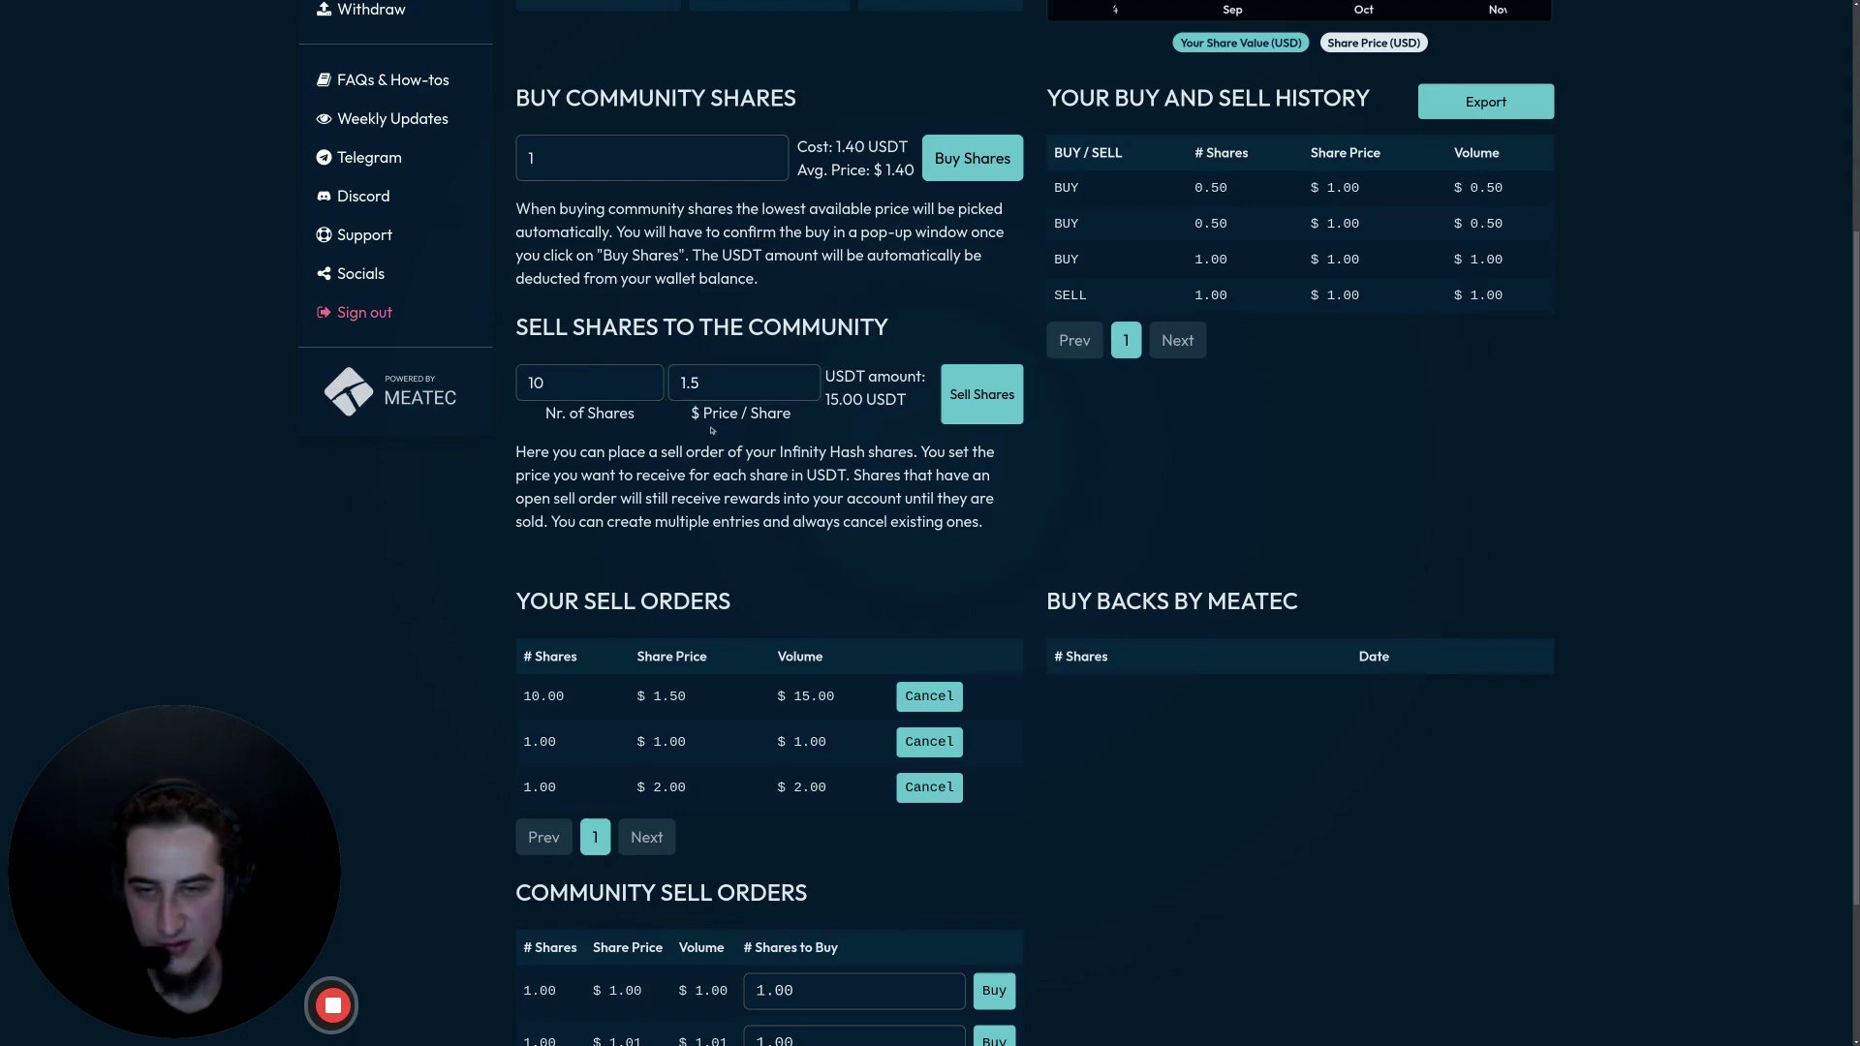
{"action": "double_click", "coordinate": [722, 383]}
{"action": "left_click", "coordinate": [716, 430]}
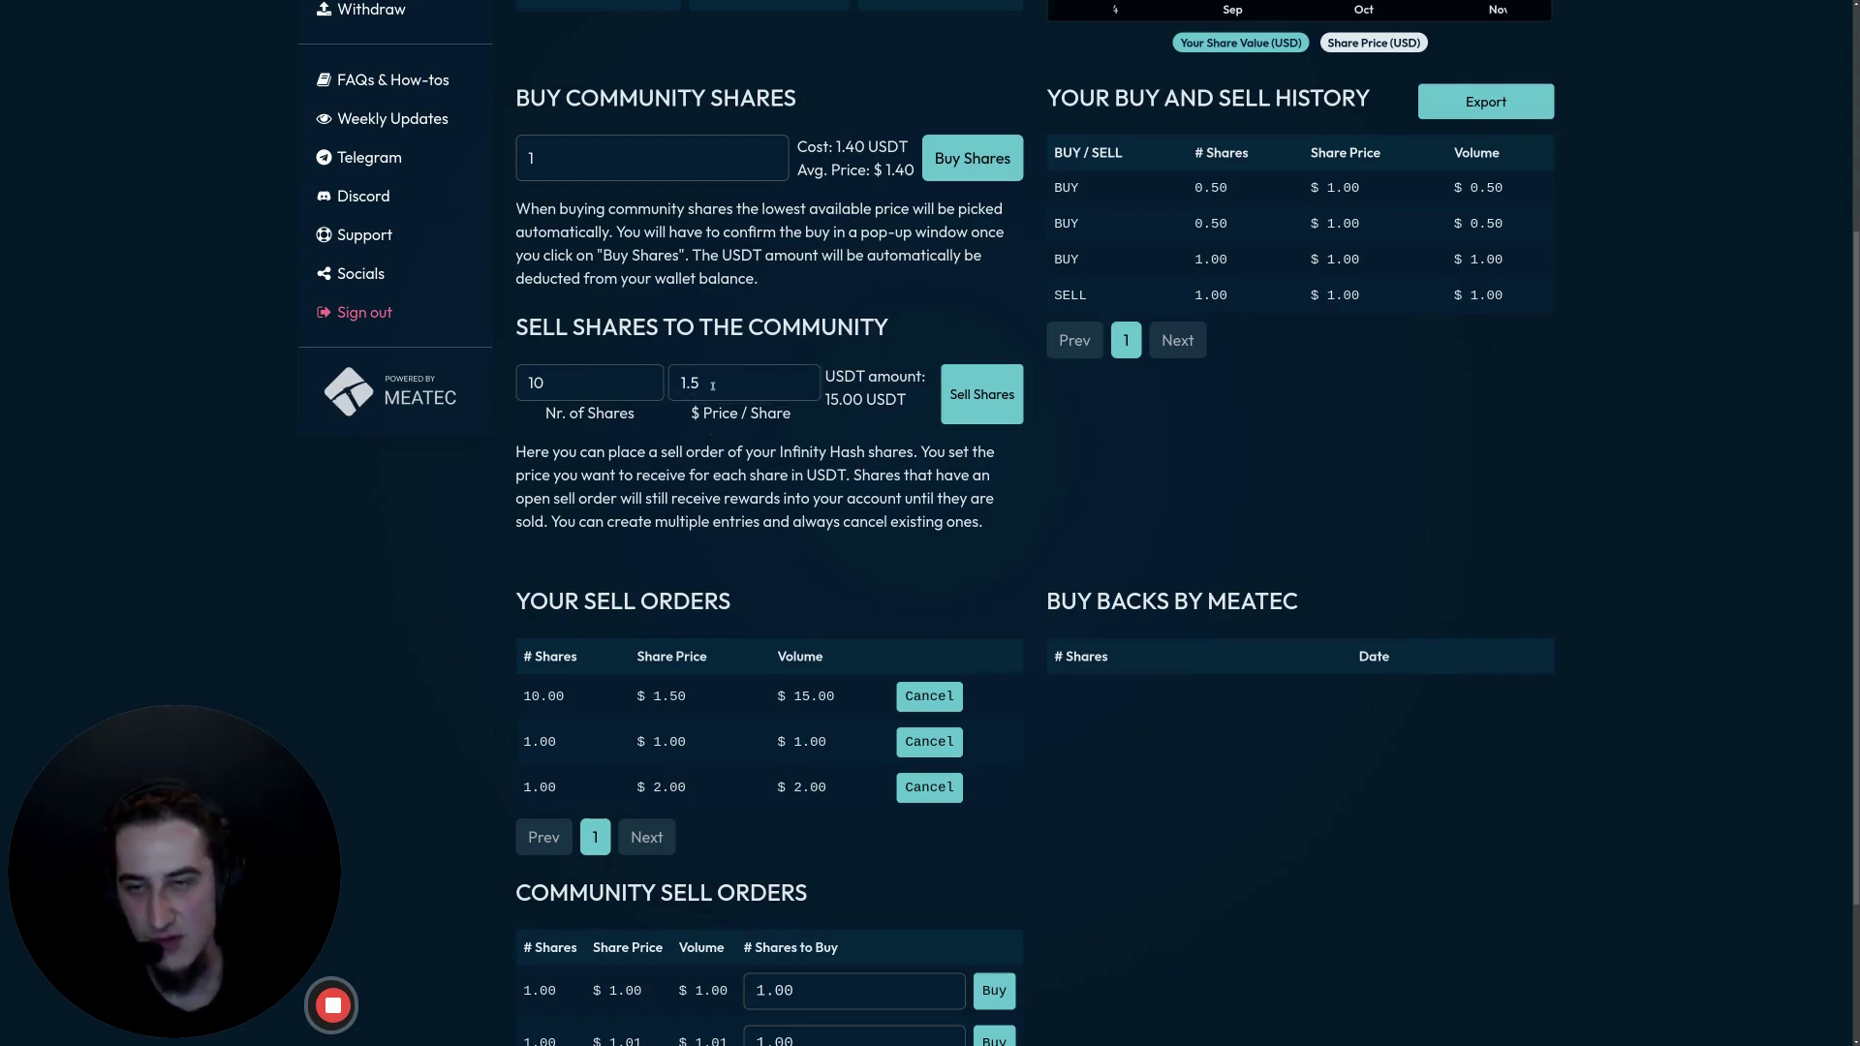
{"action": "double_click", "coordinate": [845, 376]}
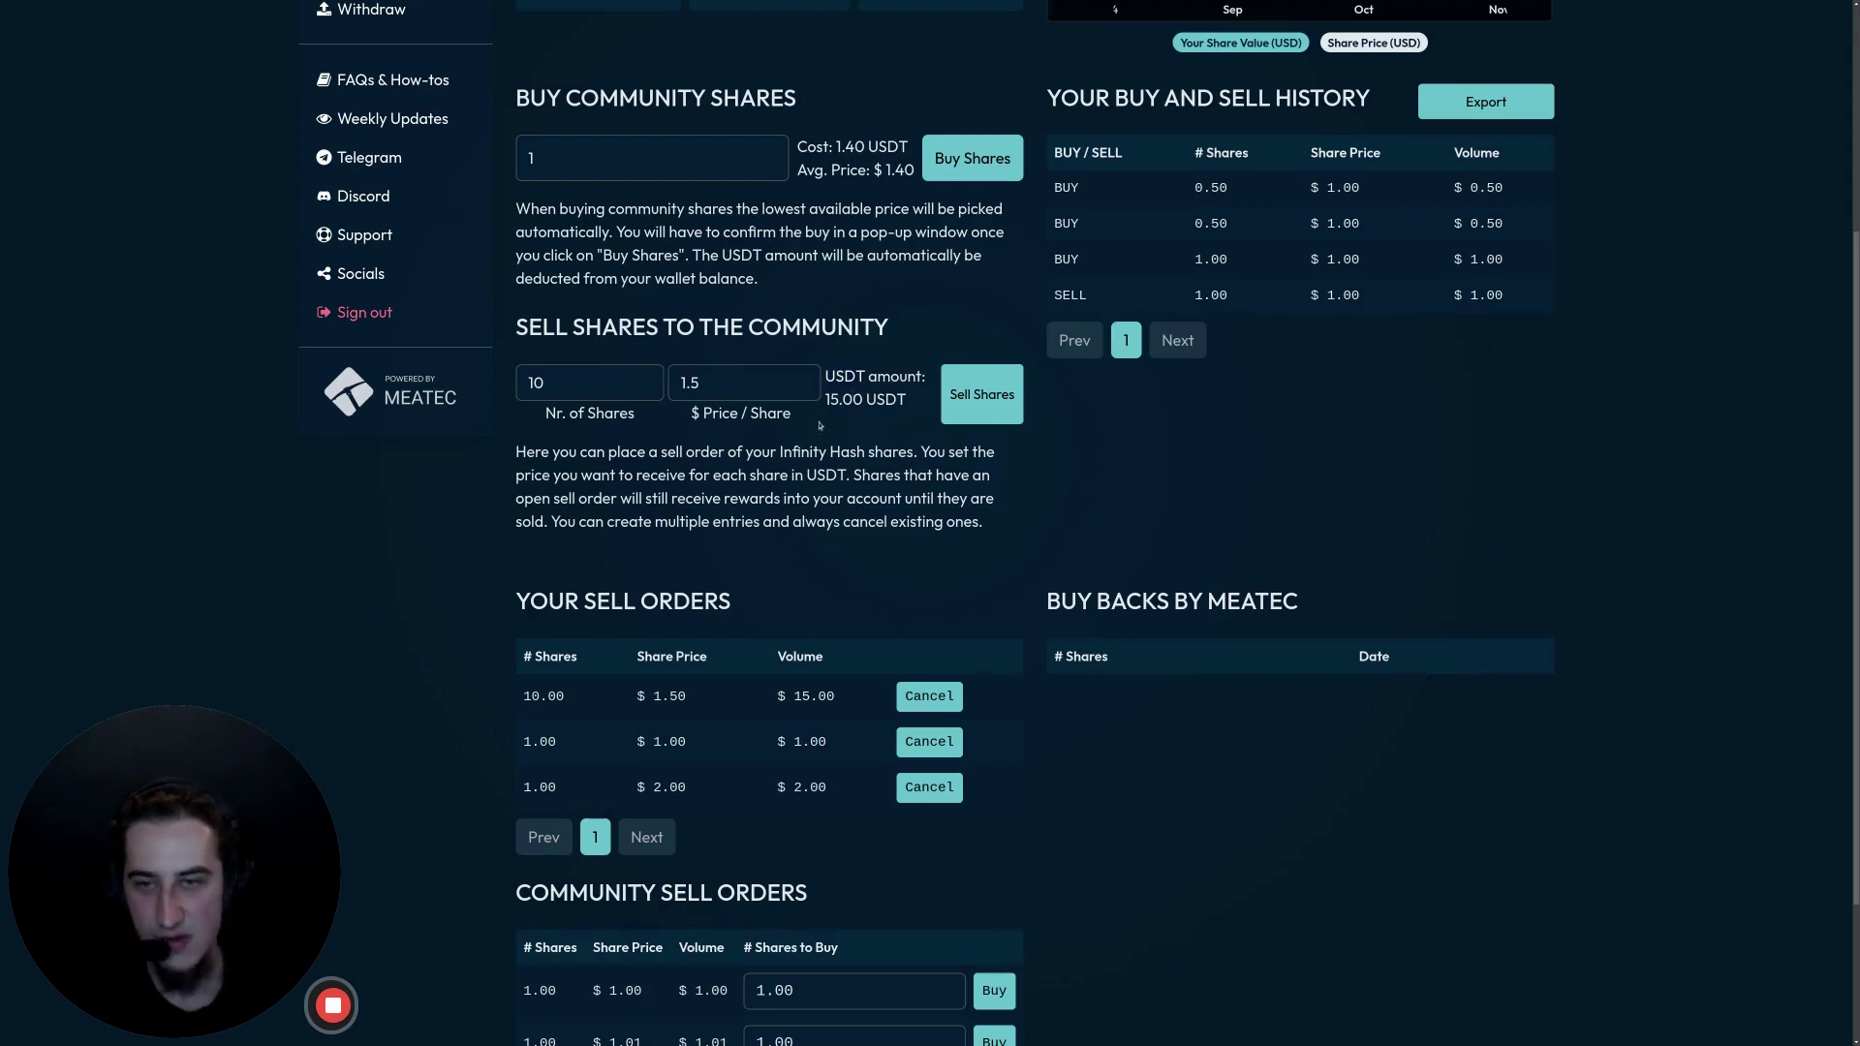
{"action": "double_click", "coordinate": [697, 415]}
Step: Change the share count from 10 to 1 at $1.50 (1.50 USDT) and submit the sale
{"action": "left_click", "coordinate": [581, 381]}
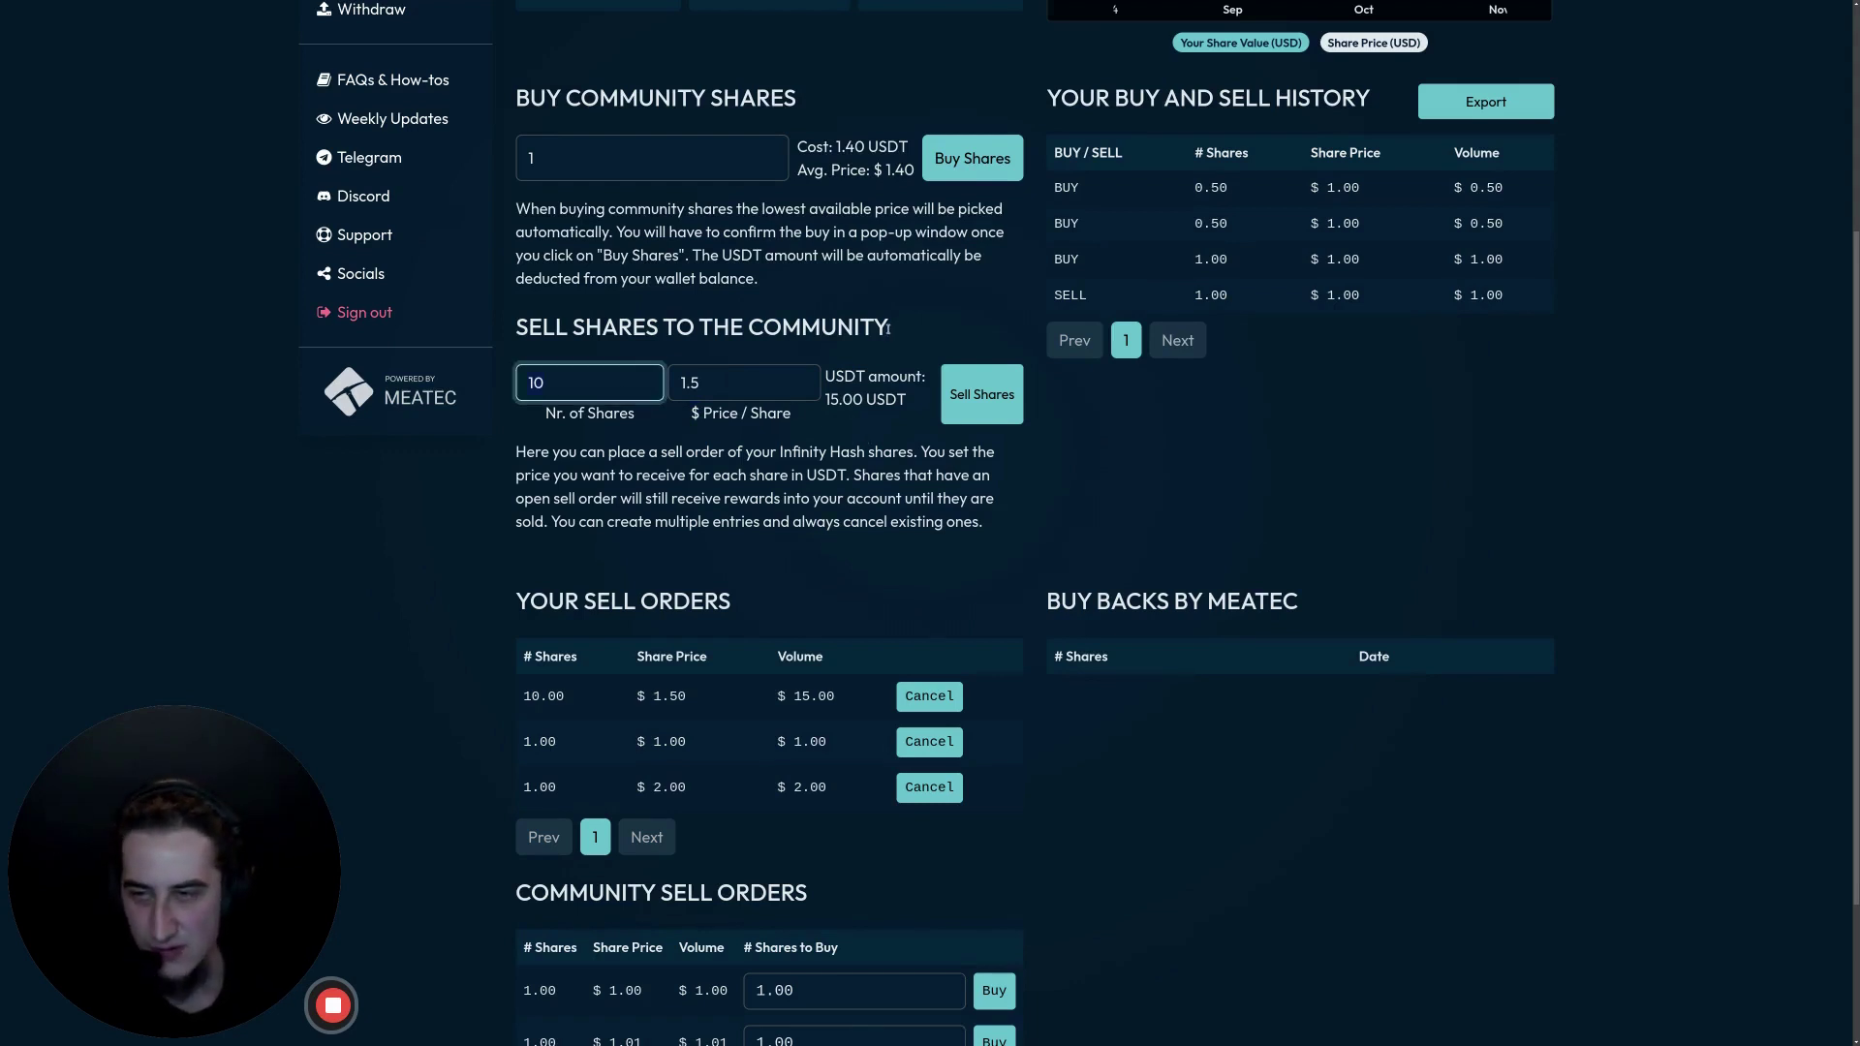
{"action": "key", "text": "BackSpace"}
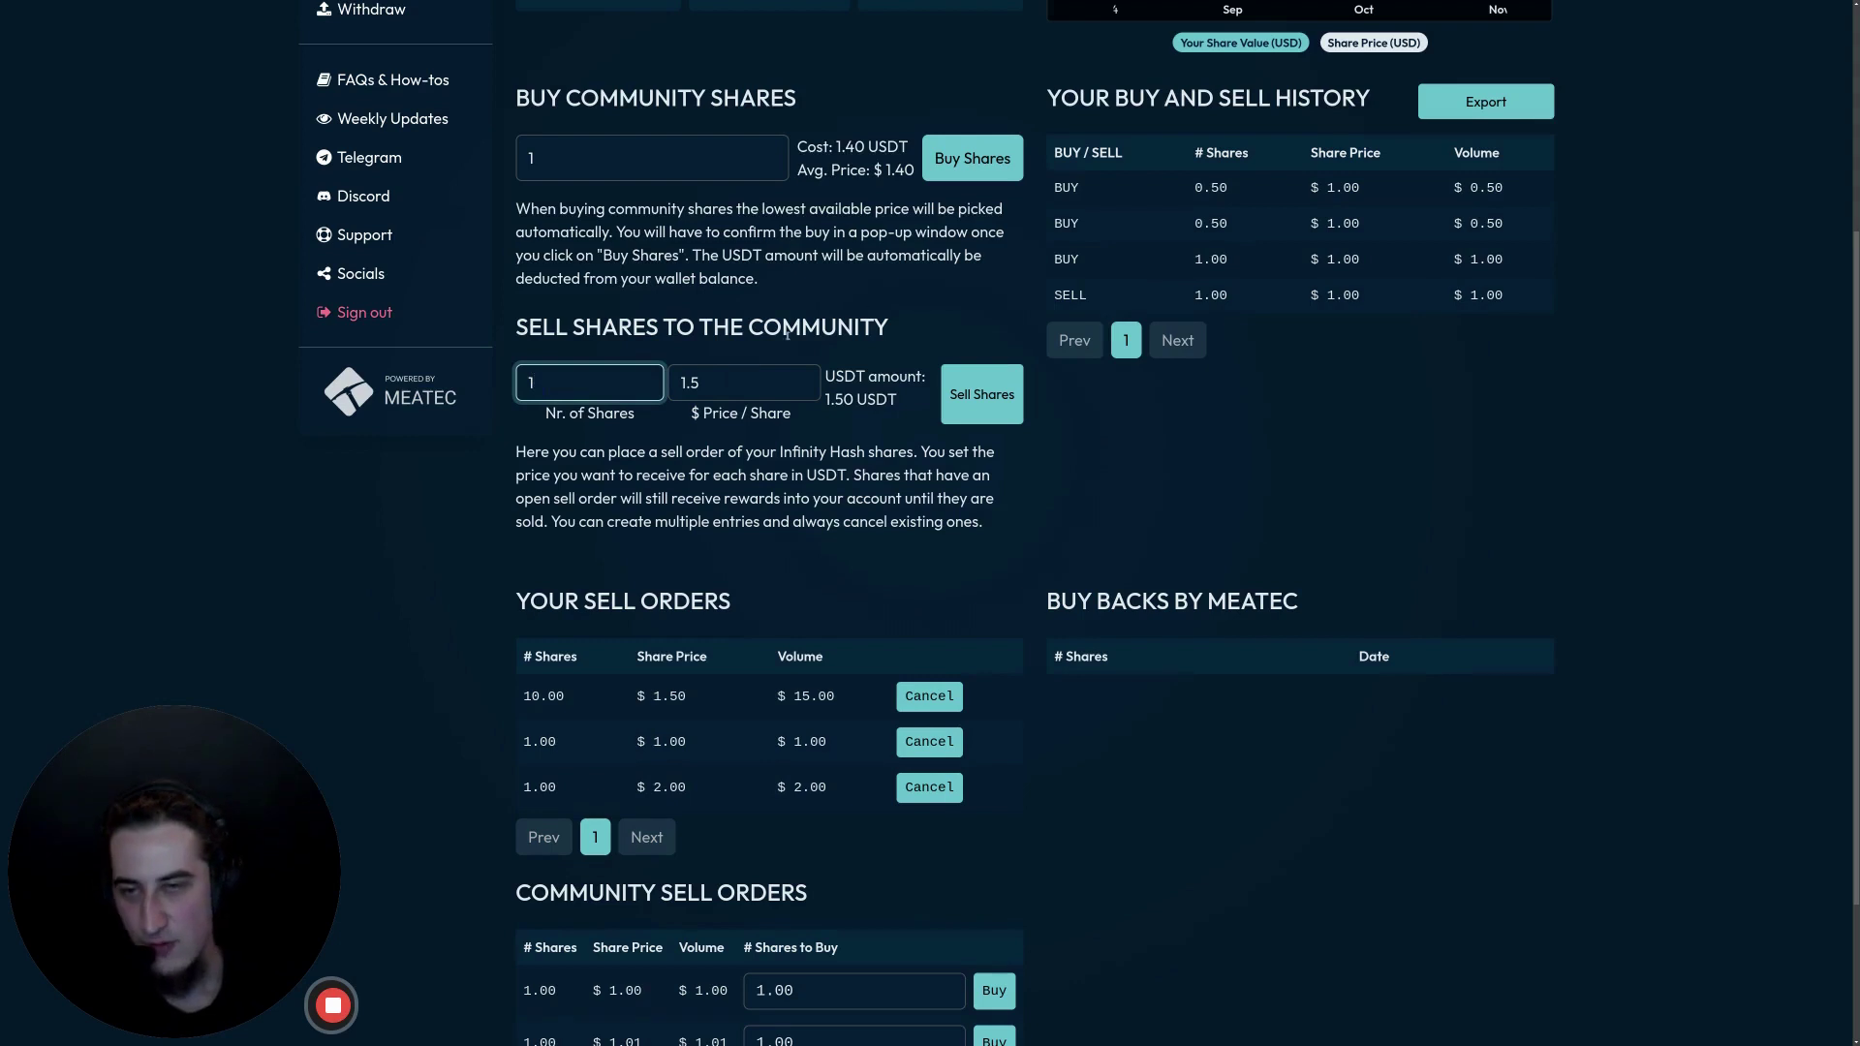
{"action": "left_click", "coordinate": [762, 381]}
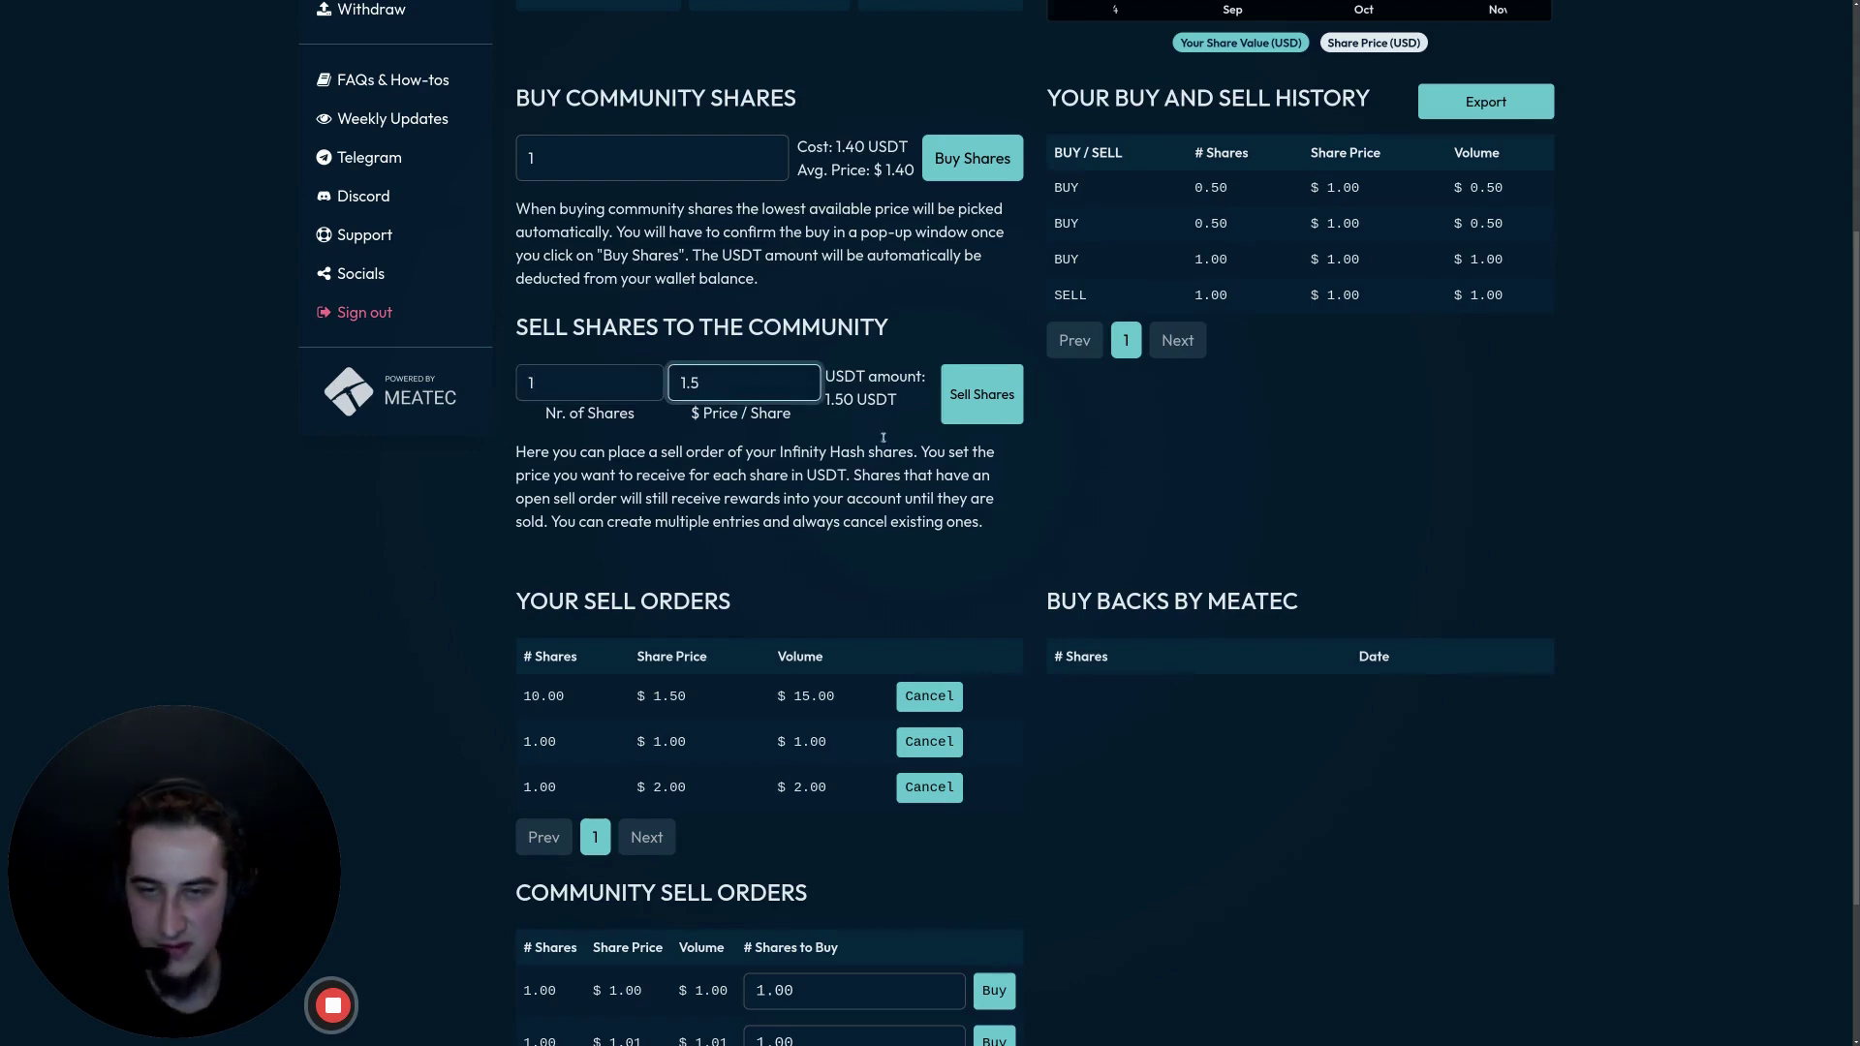
{"action": "left_click_drag", "start_coordinate": [826, 400], "coordinate": [845, 400]}
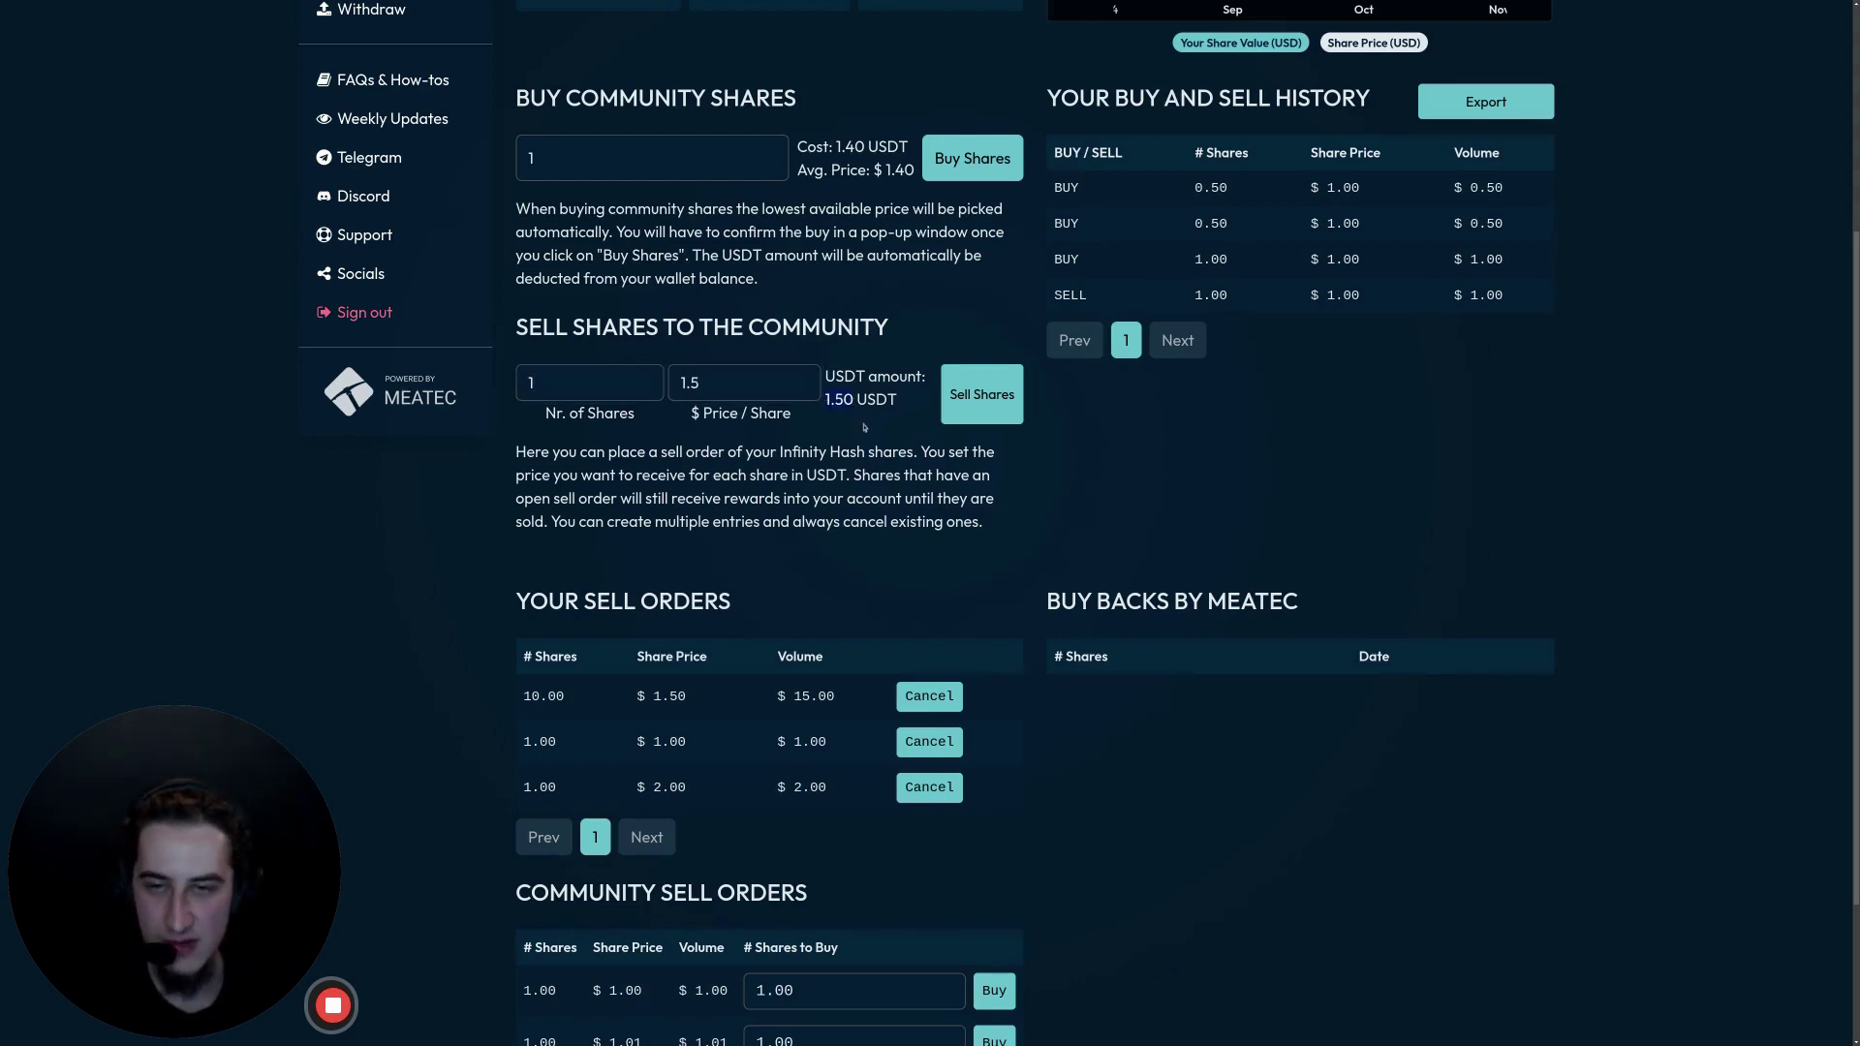
{"action": "double_click", "coordinate": [826, 399]}
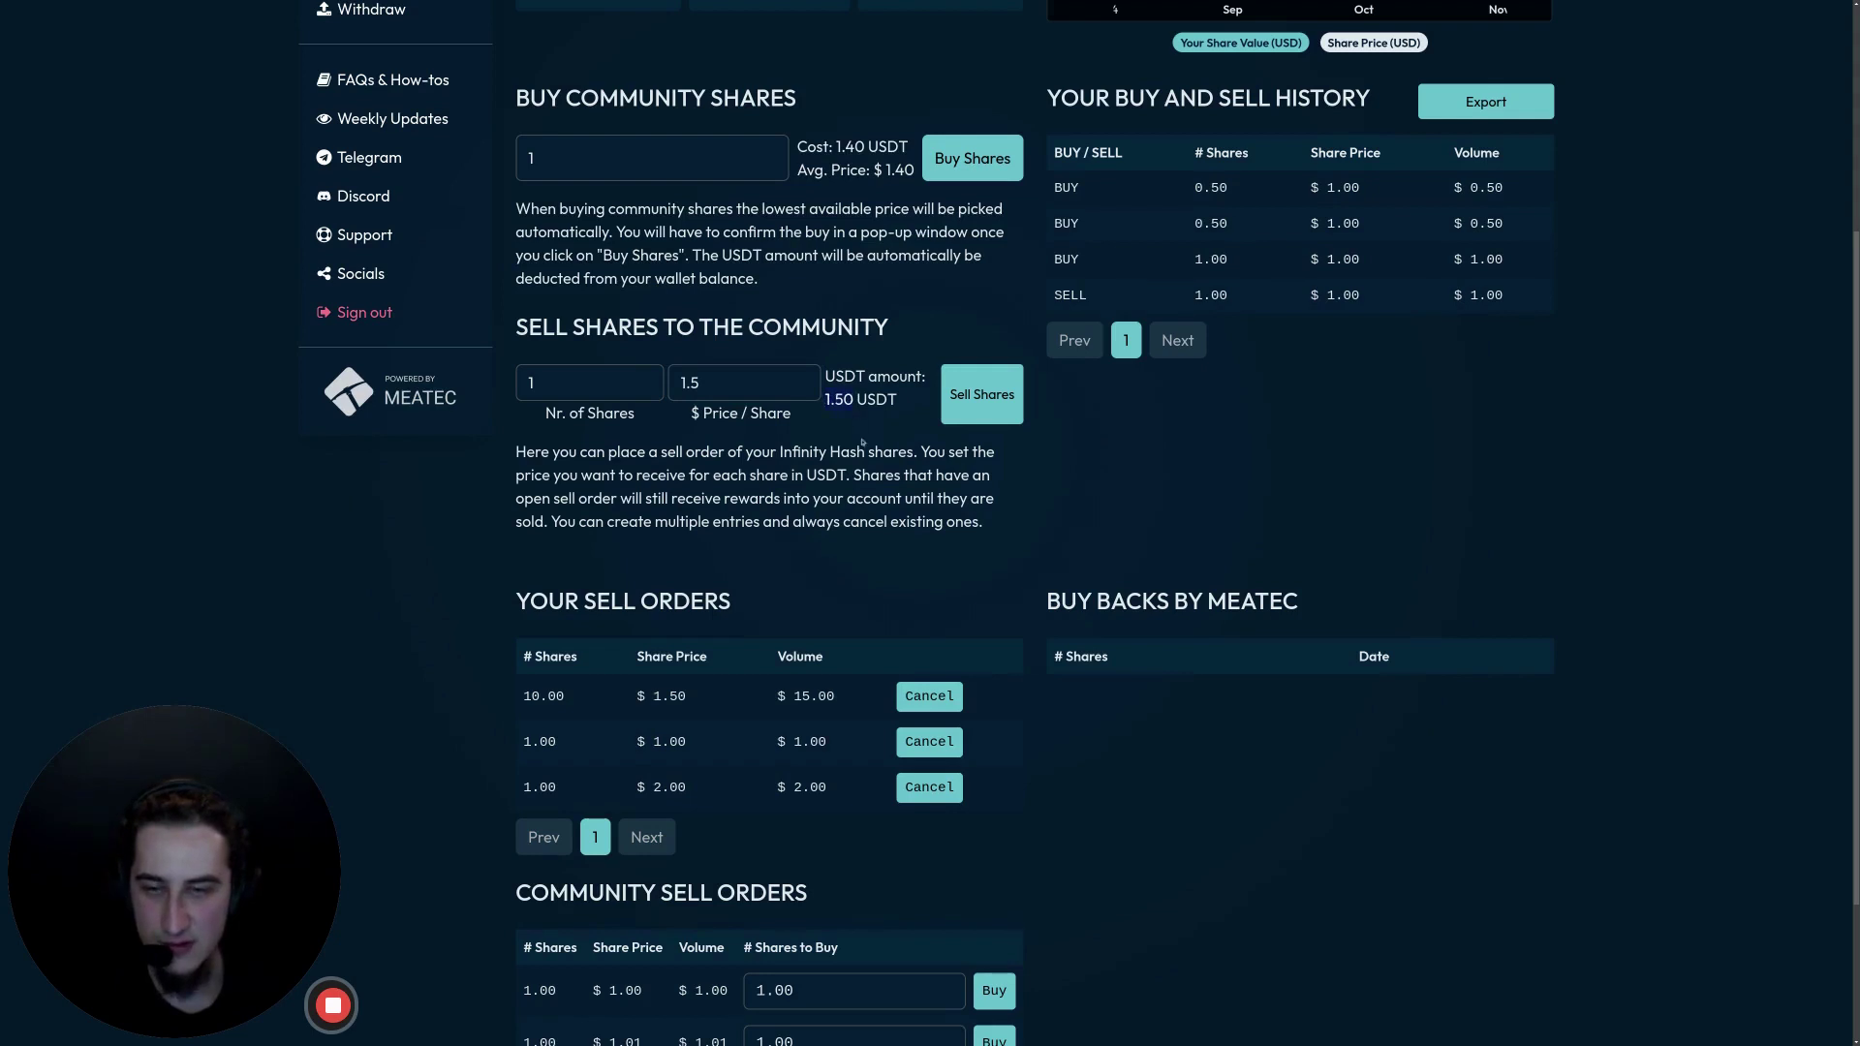
{"action": "left_click", "coordinate": [997, 412]}
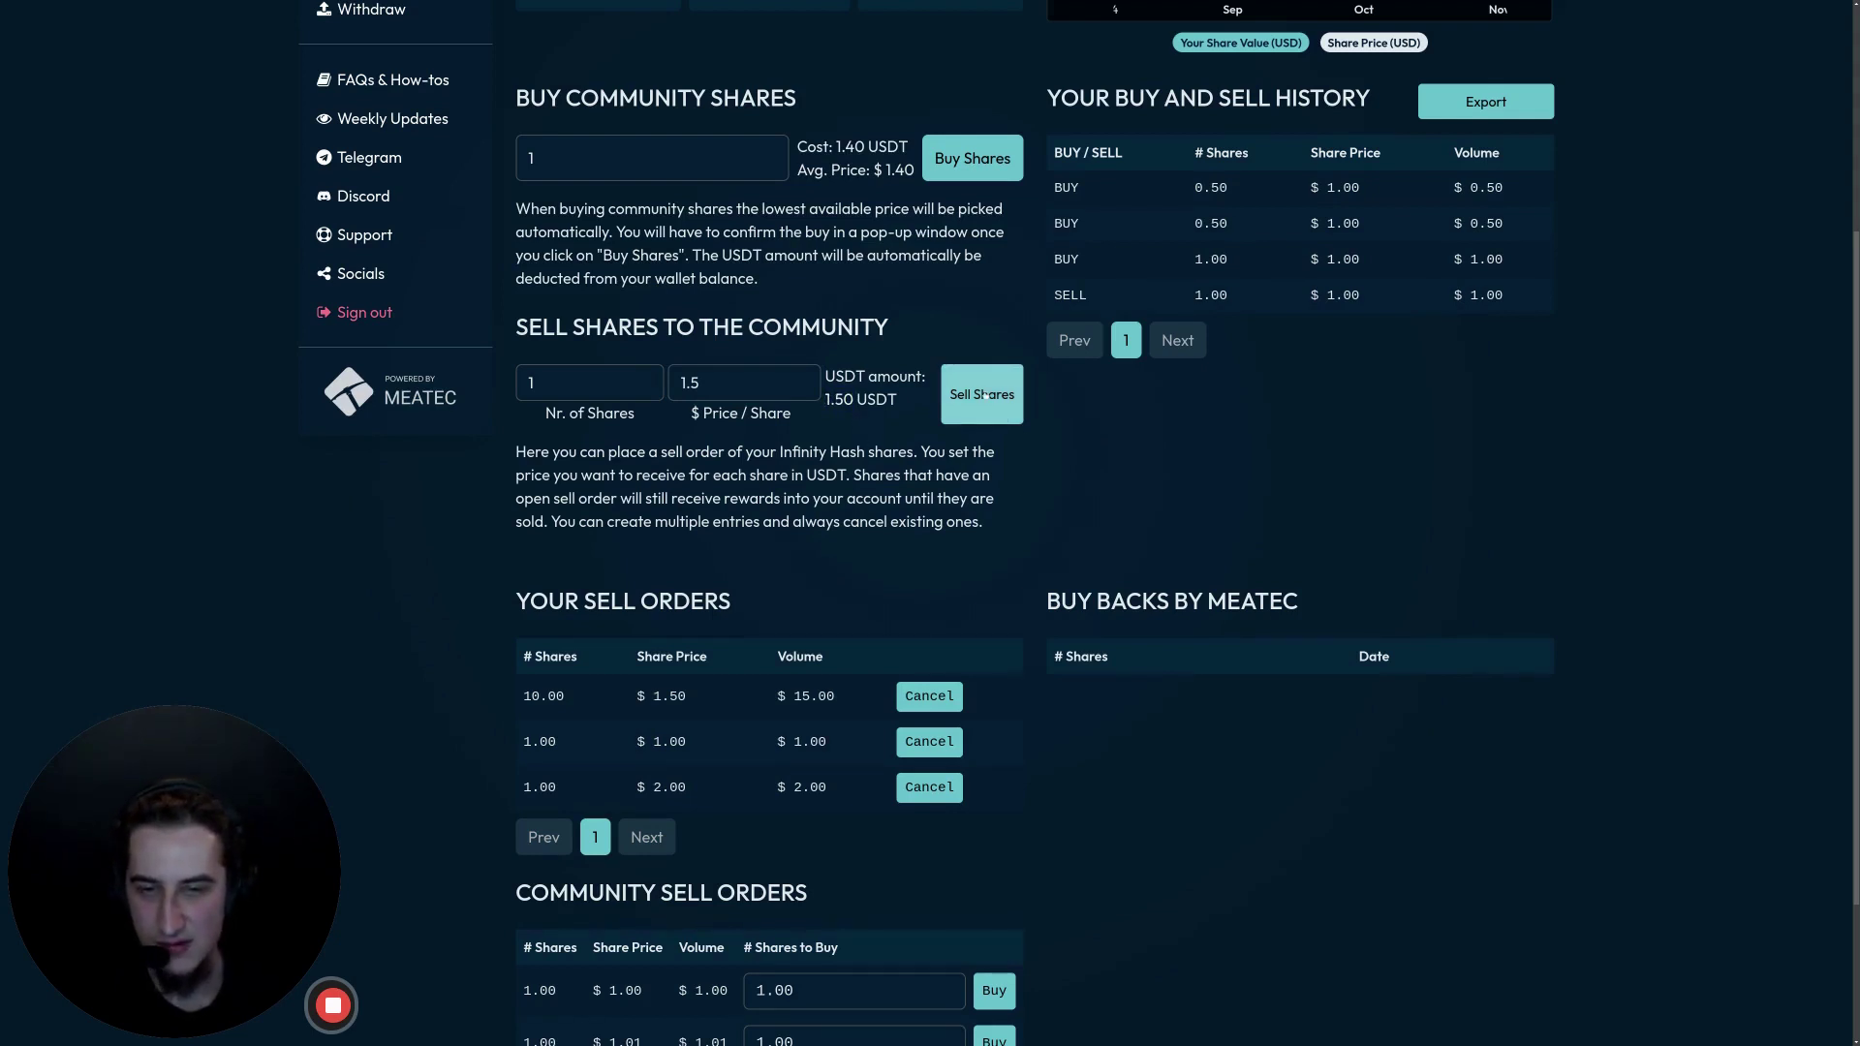
{"action": "left_click", "coordinate": [985, 394]}
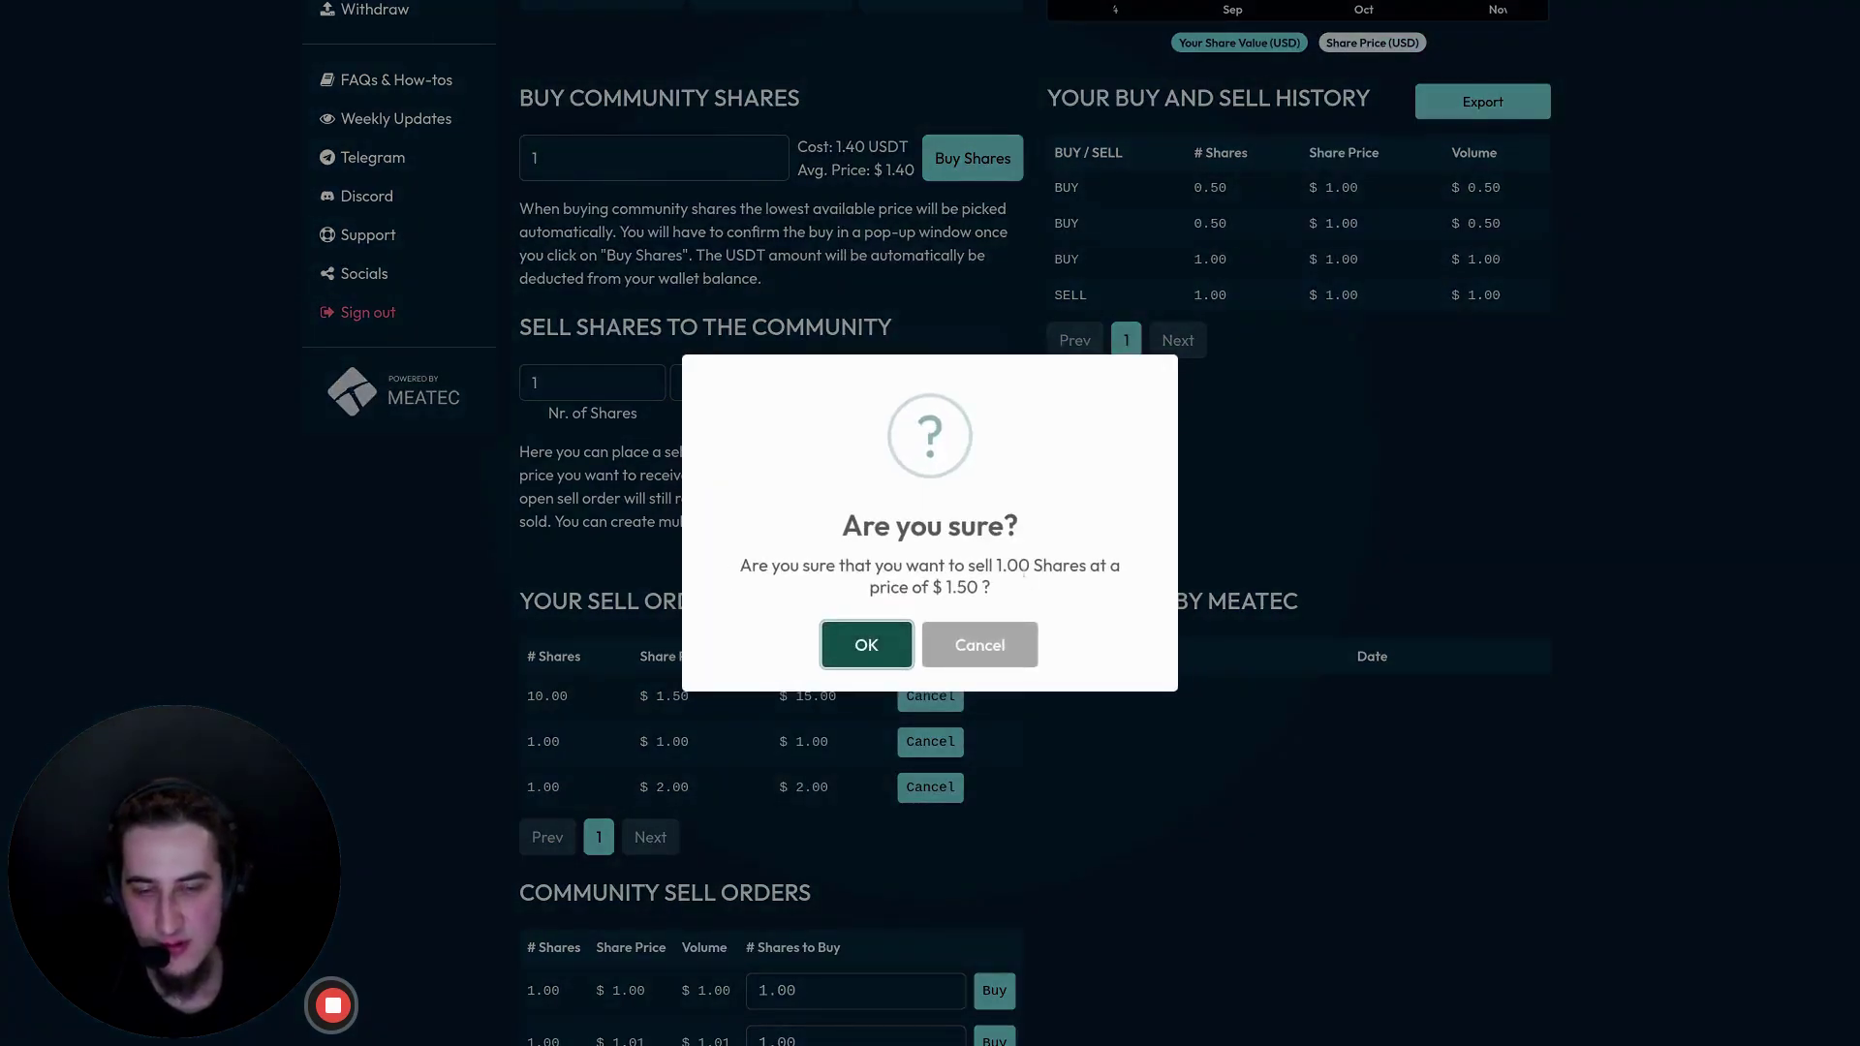
Step: Confirm the 1-share $1.50 sale and check its new row in Your Sell Orders
{"action": "left_click", "coordinate": [858, 637]}
{"action": "scroll", "coordinate": [1009, 383], "scroll_direction": "down", "scroll_amount": 6}
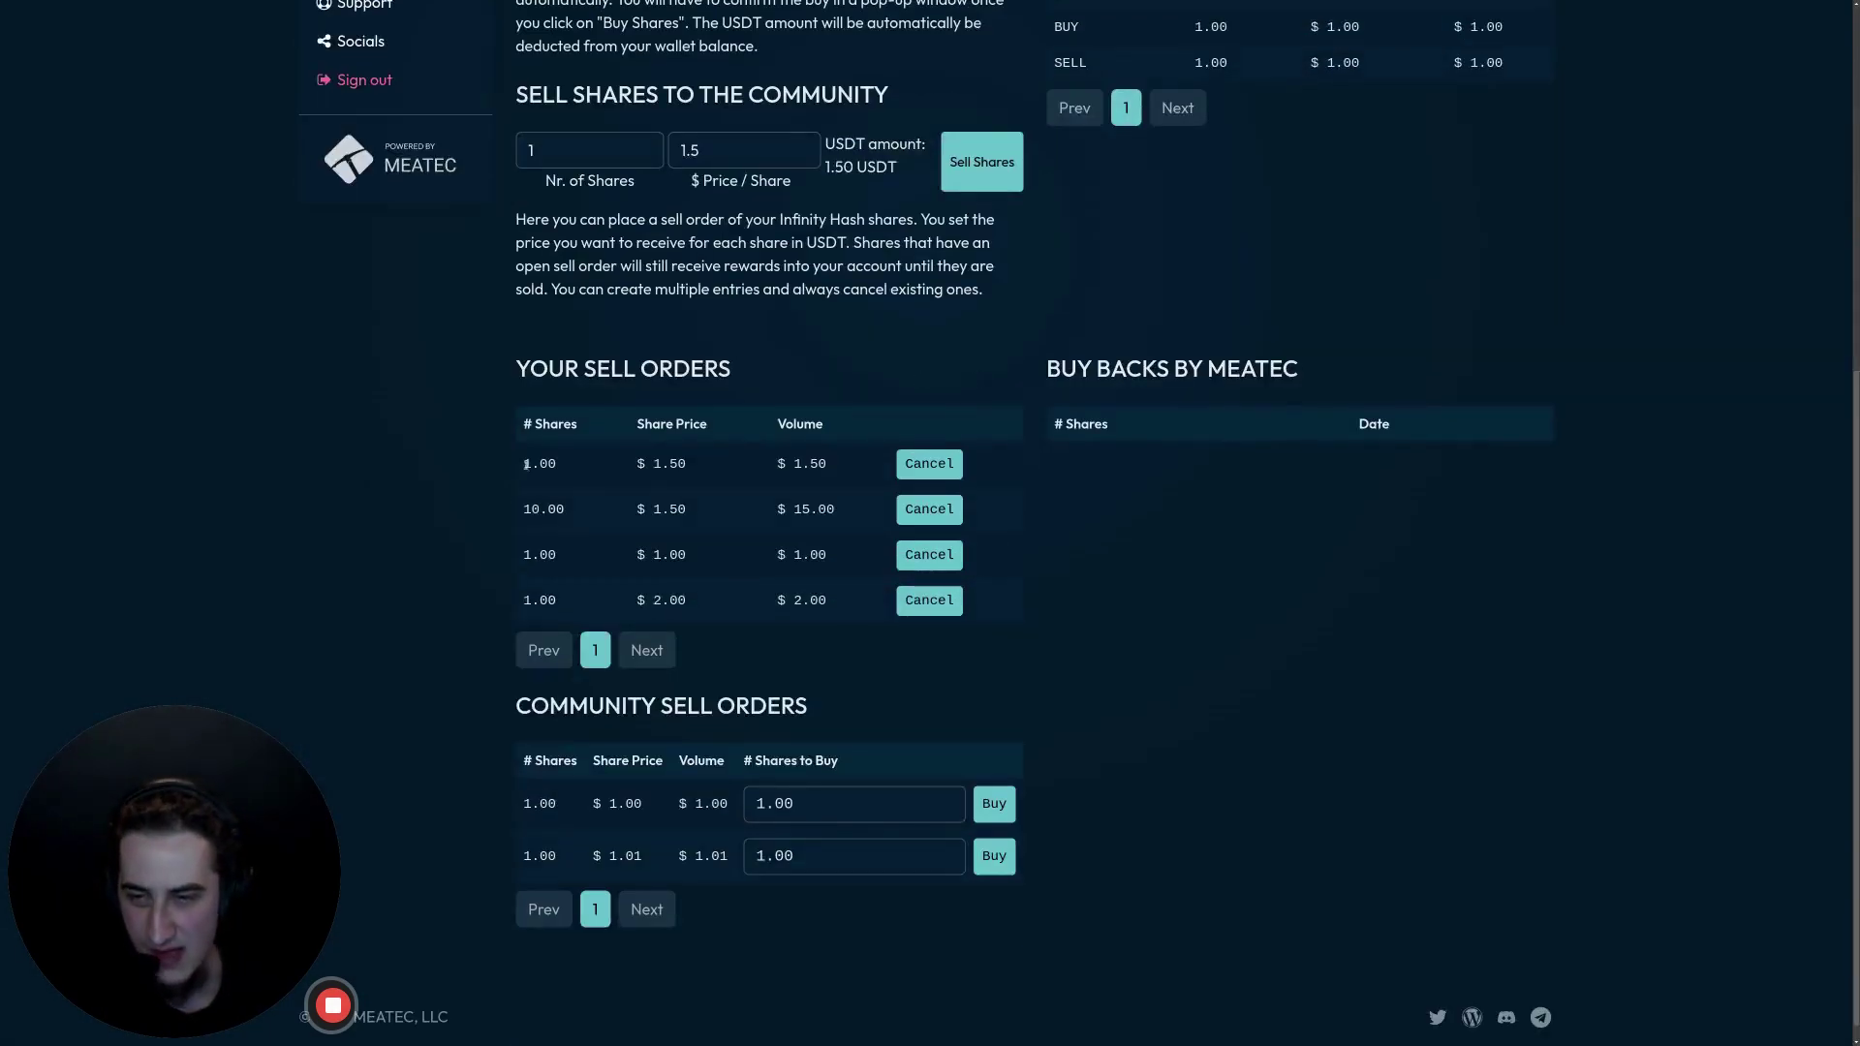
{"action": "left_click_drag", "start_coordinate": [565, 467], "coordinate": [669, 464]}
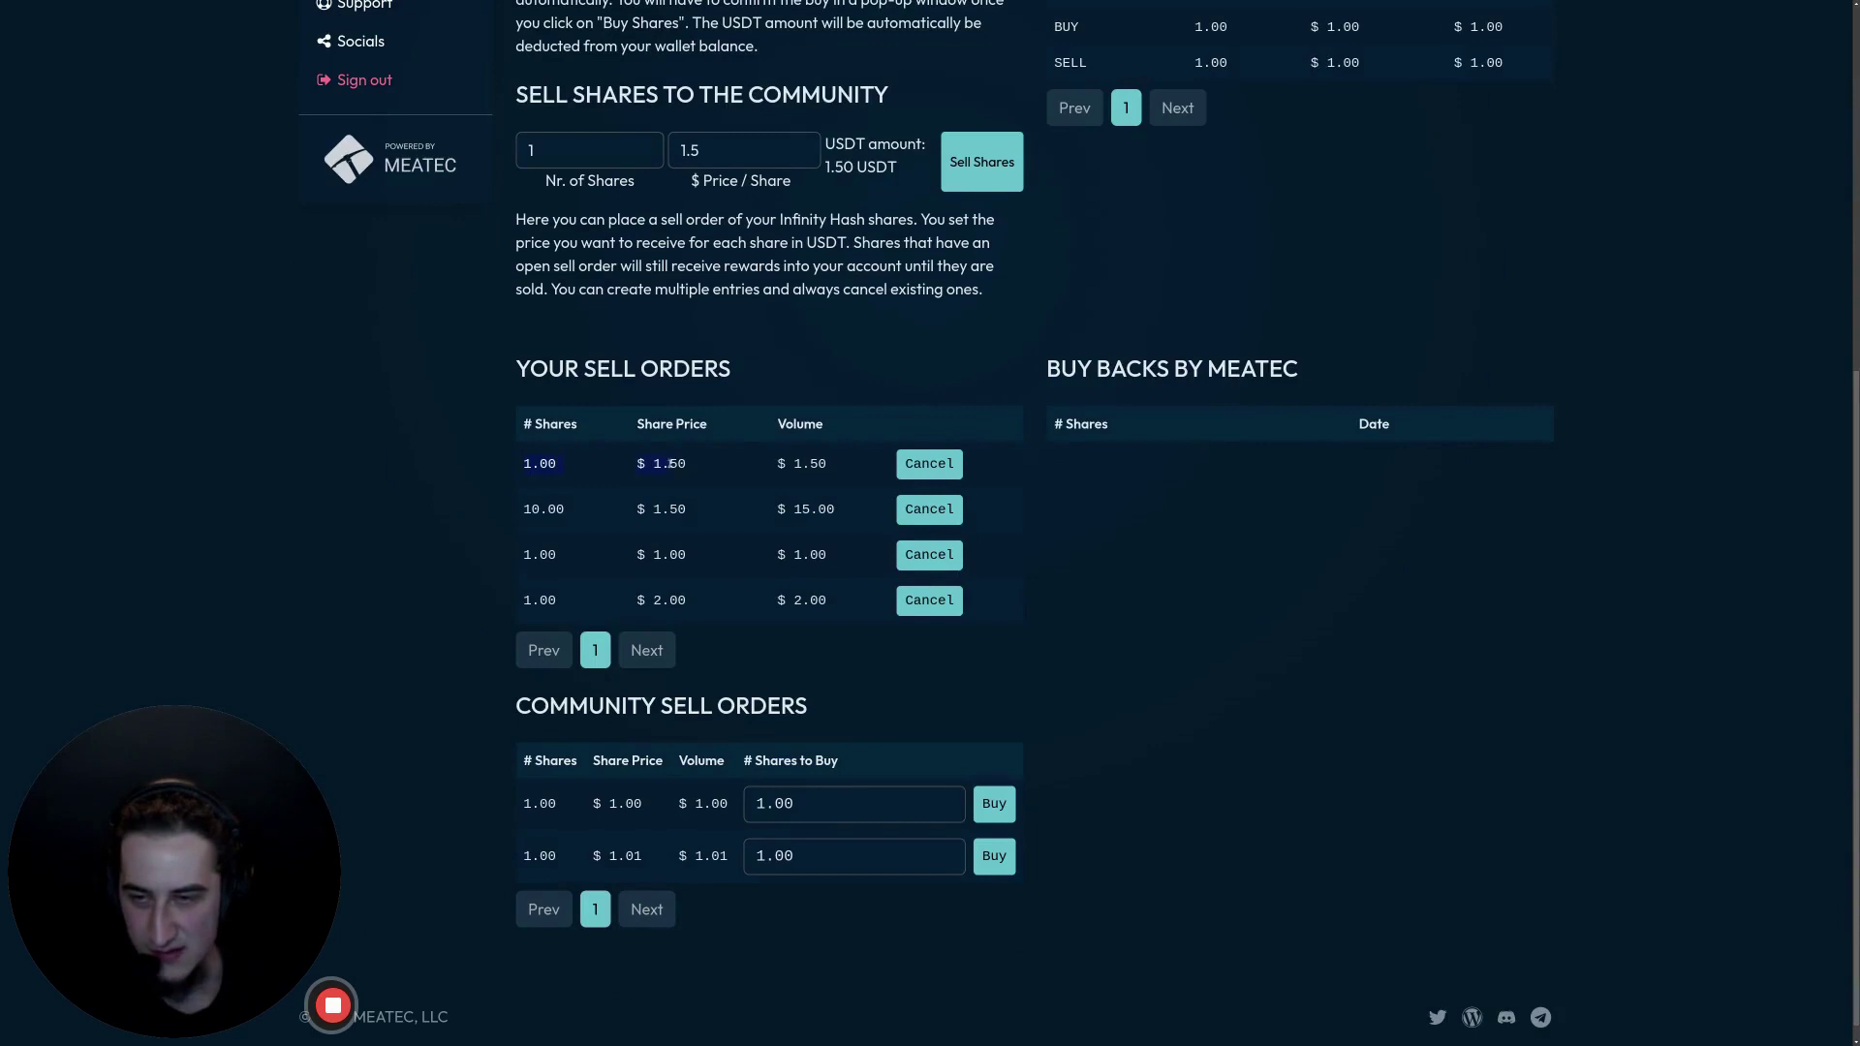
{"action": "left_click", "coordinate": [837, 467]}
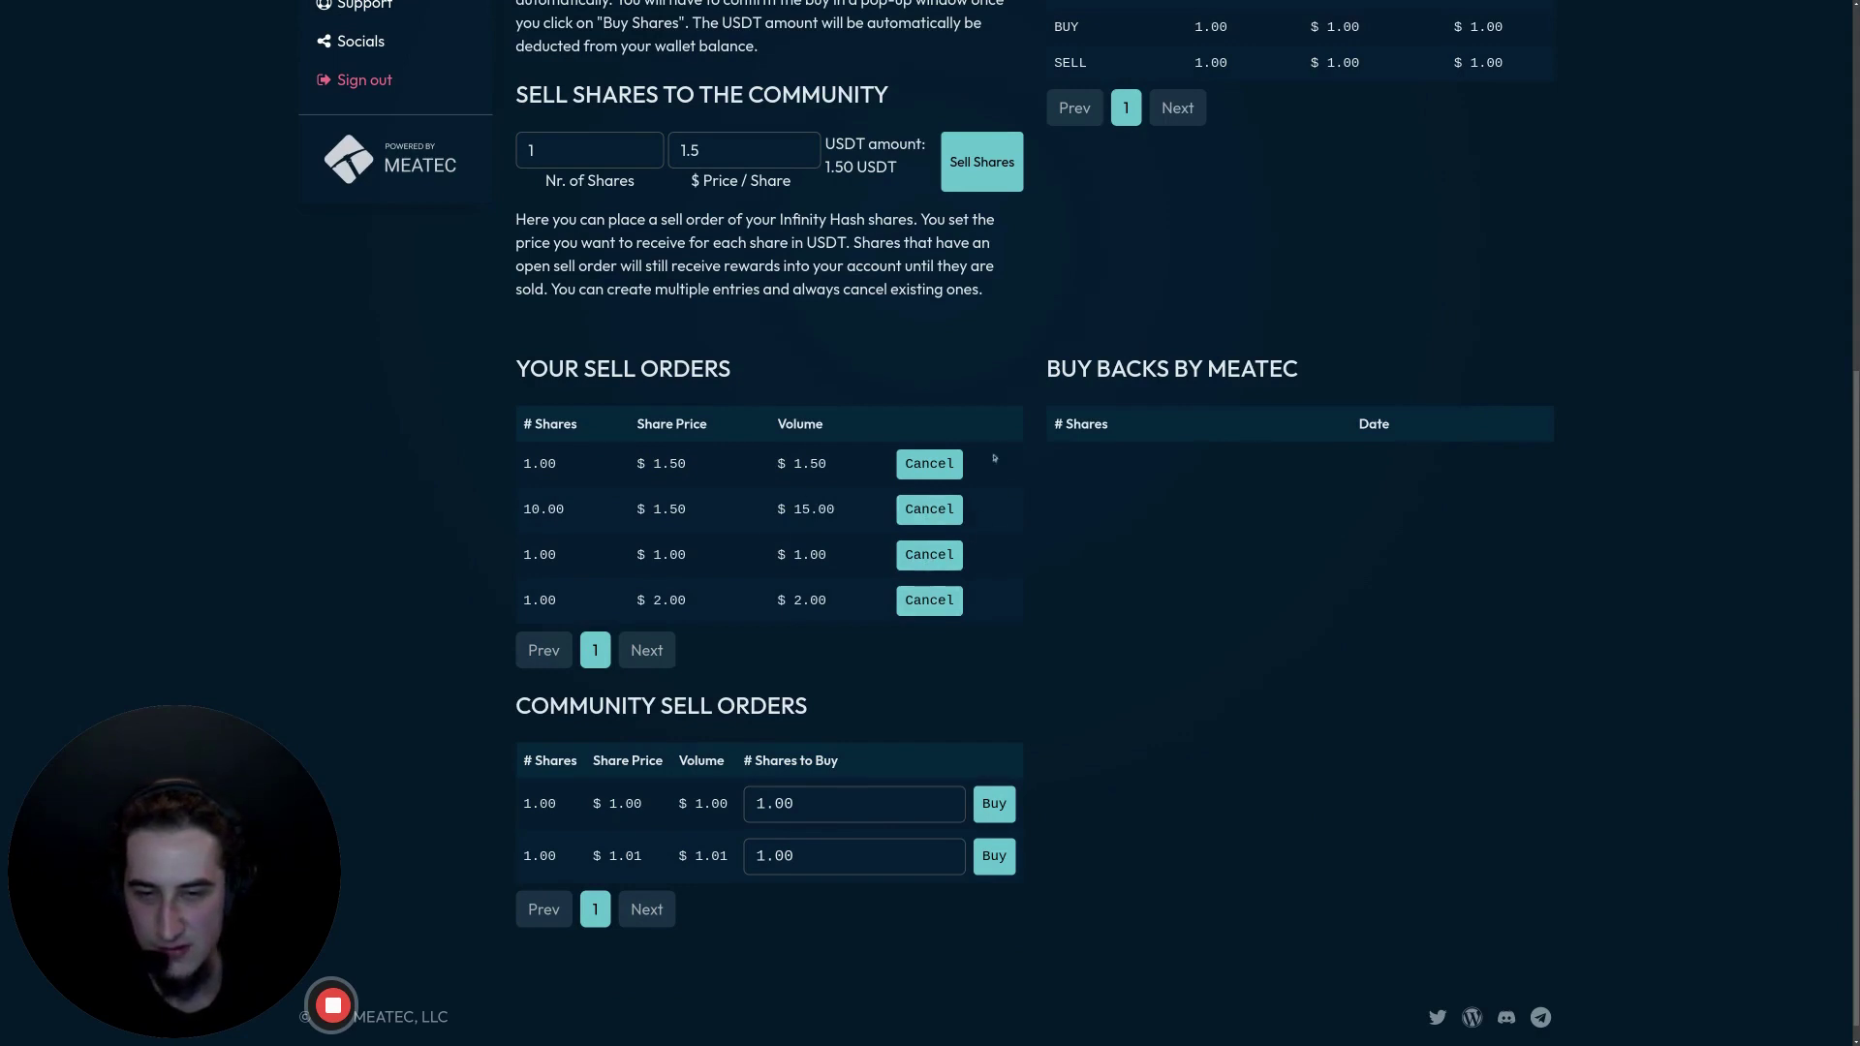
{"action": "scroll", "coordinate": [954, 557], "scroll_direction": "up", "scroll_amount": 2}
{"action": "scroll", "coordinate": [906, 244], "scroll_direction": "down", "scroll_amount": 2}
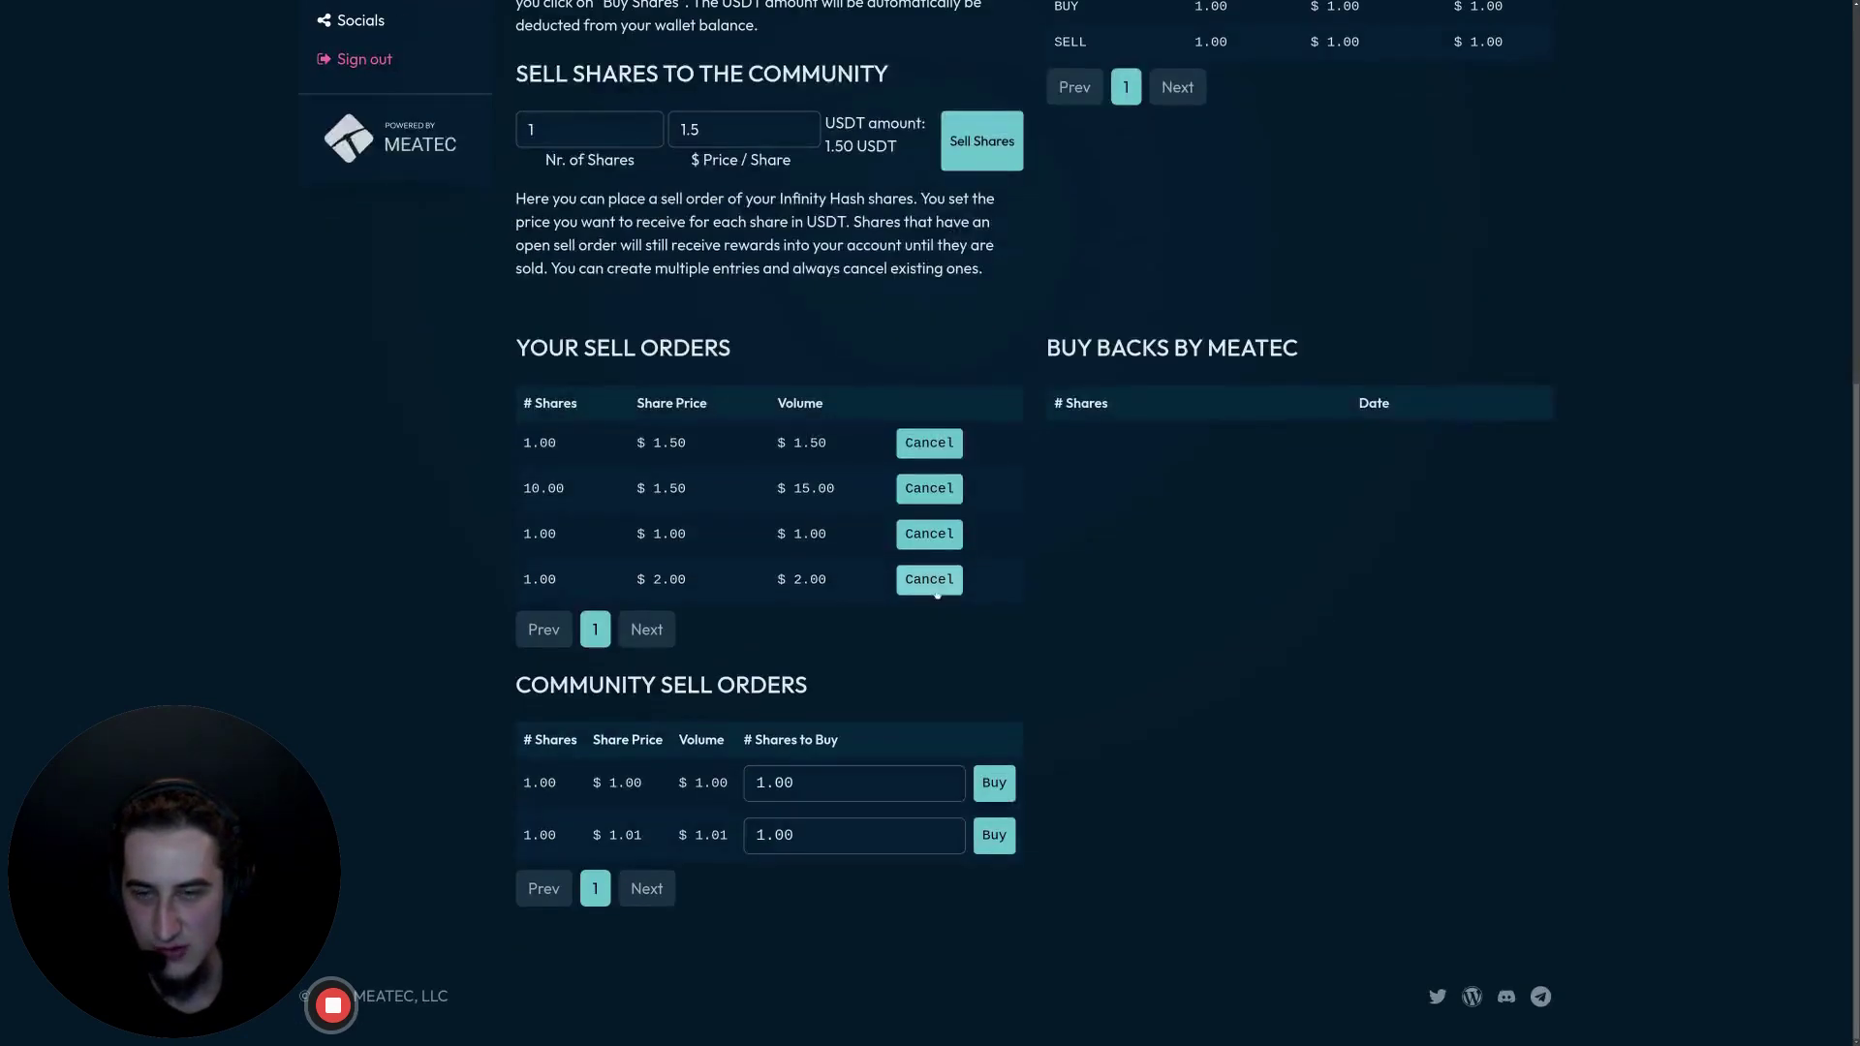
Step: Cancel the 10-share sell order at $1.50 and acknowledge the cancellation
{"action": "left_click", "coordinate": [930, 489]}
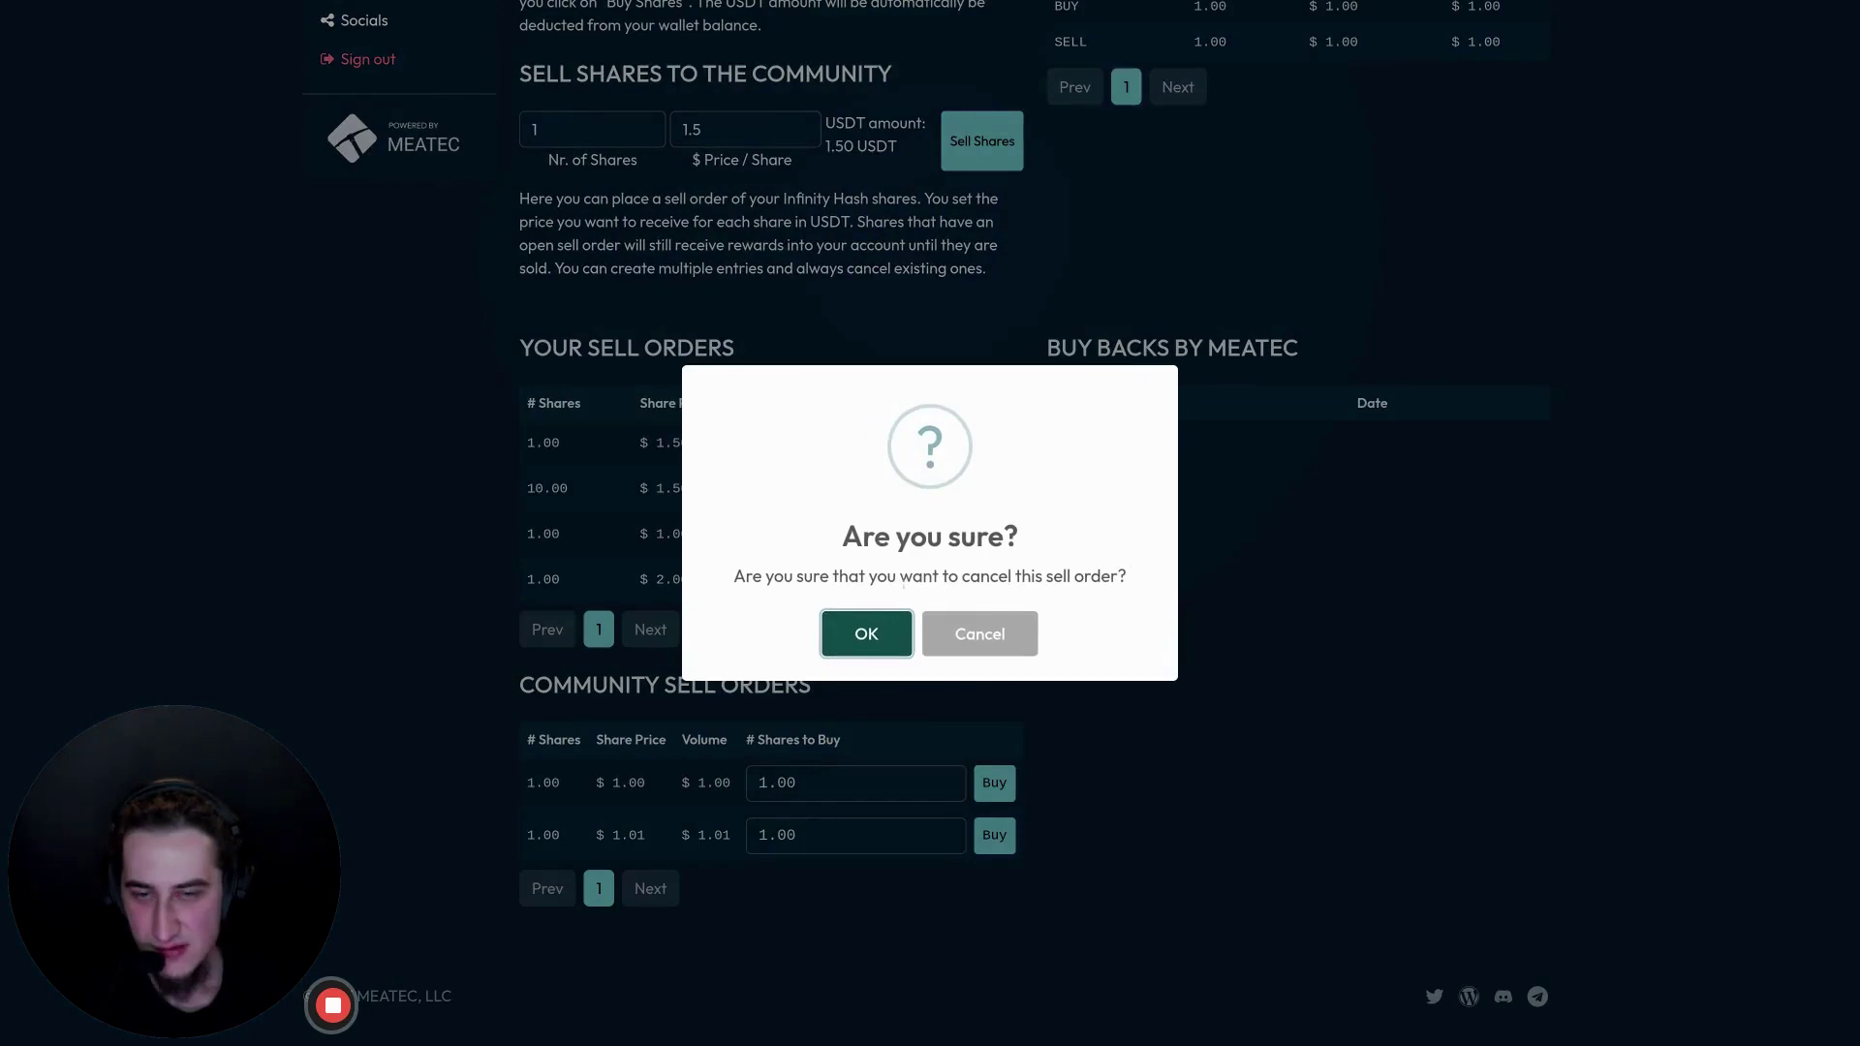
{"action": "left_click", "coordinate": [978, 631]}
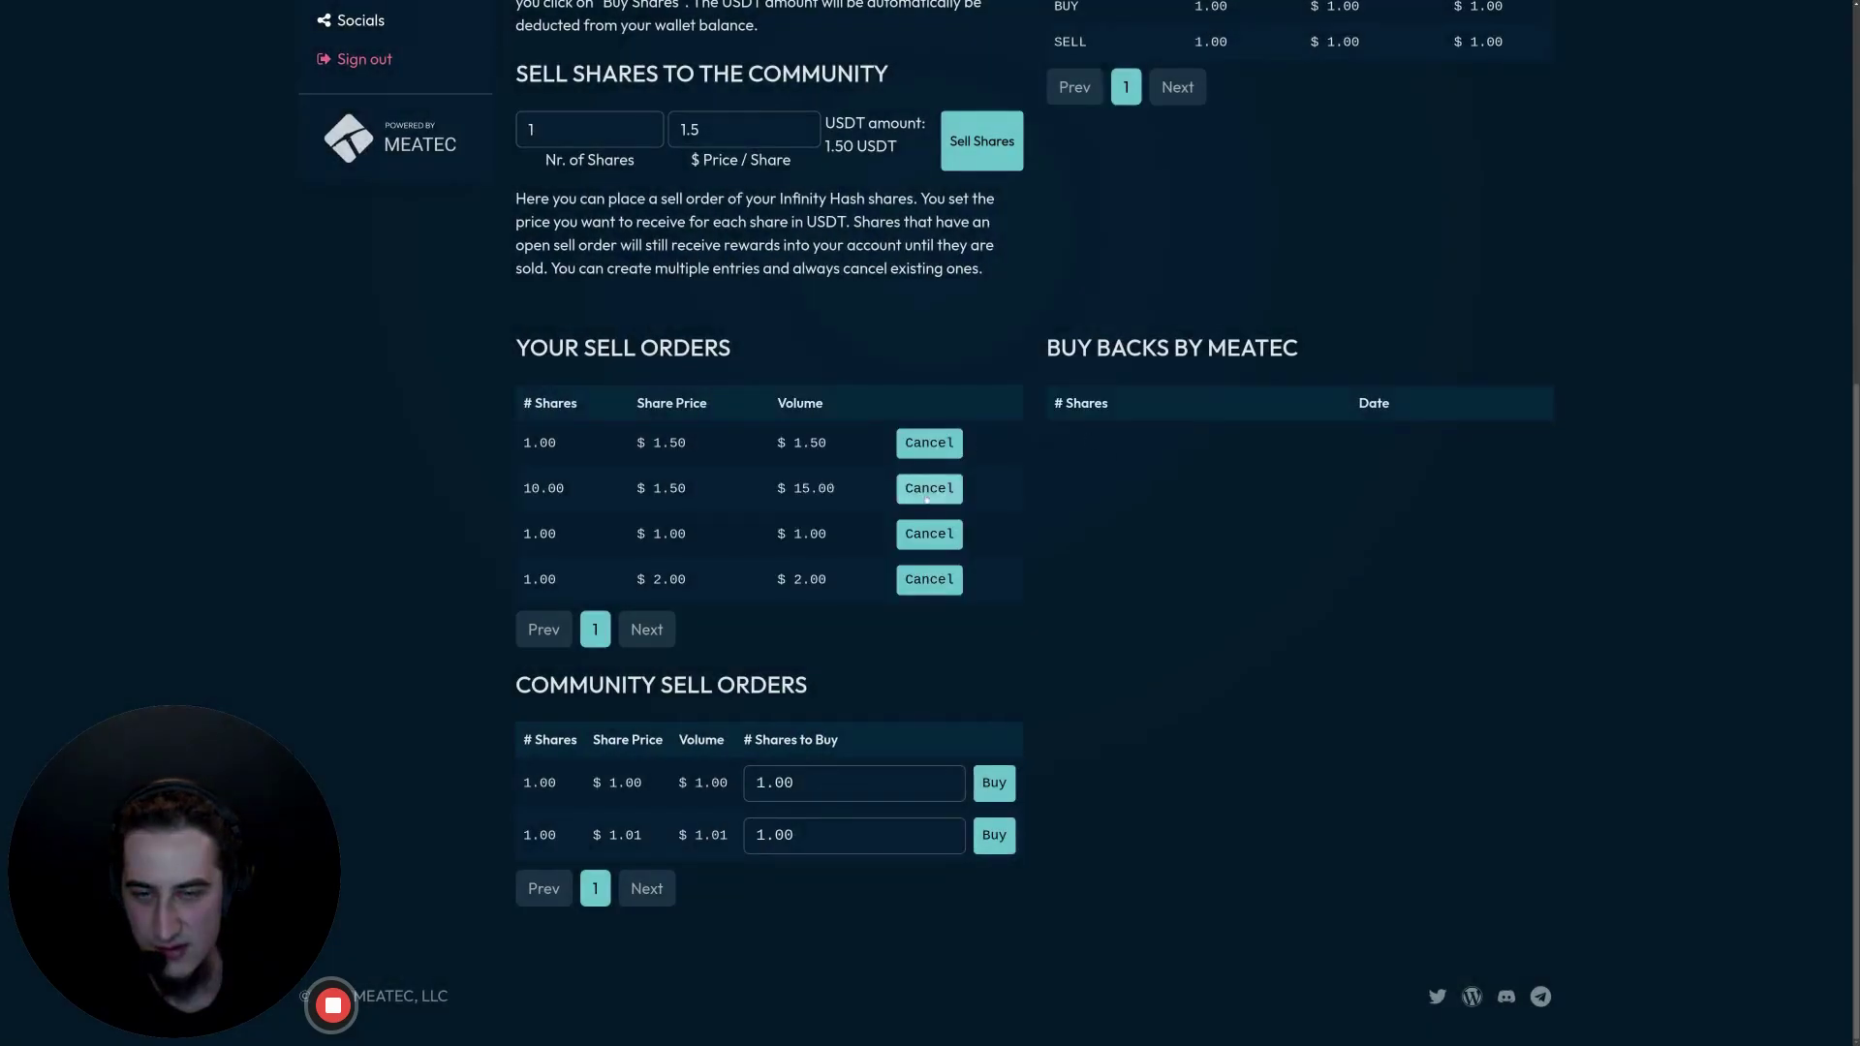
{"action": "left_click", "coordinate": [928, 491]}
{"action": "left_click", "coordinate": [882, 635]}
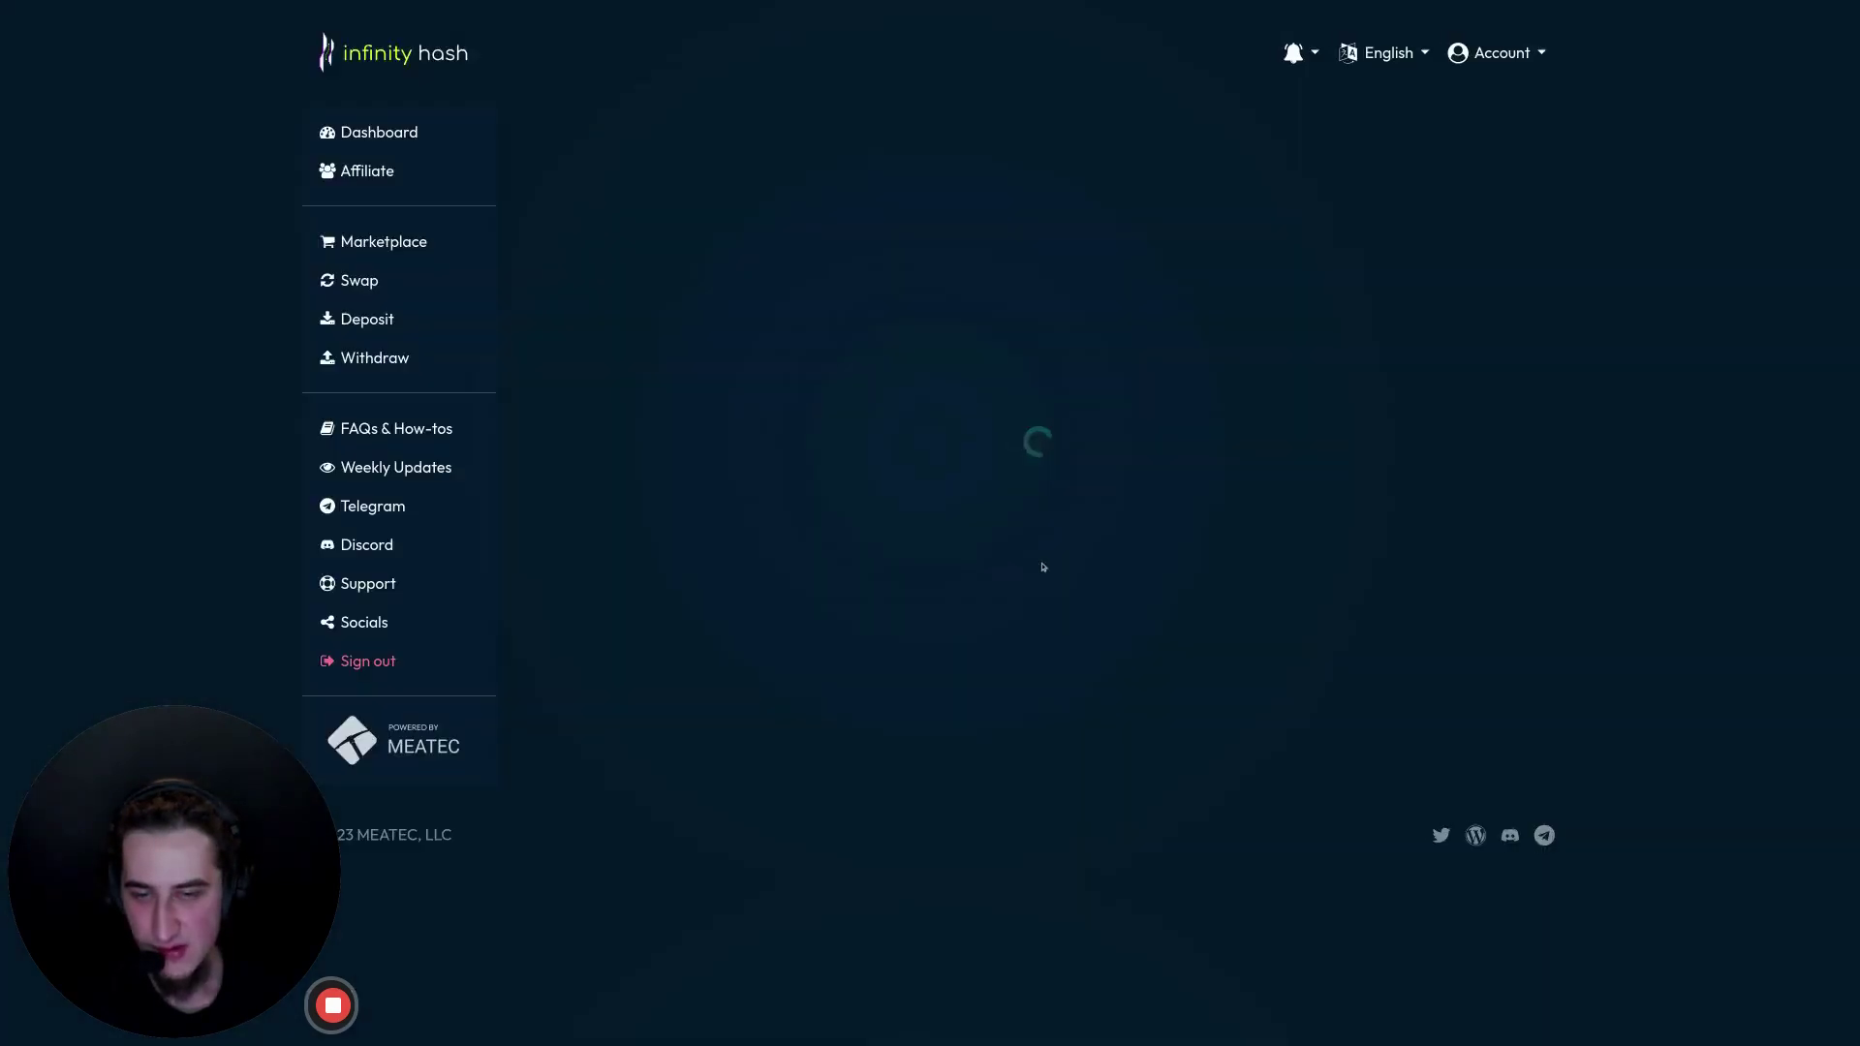
{"action": "left_click", "coordinate": [938, 636]}
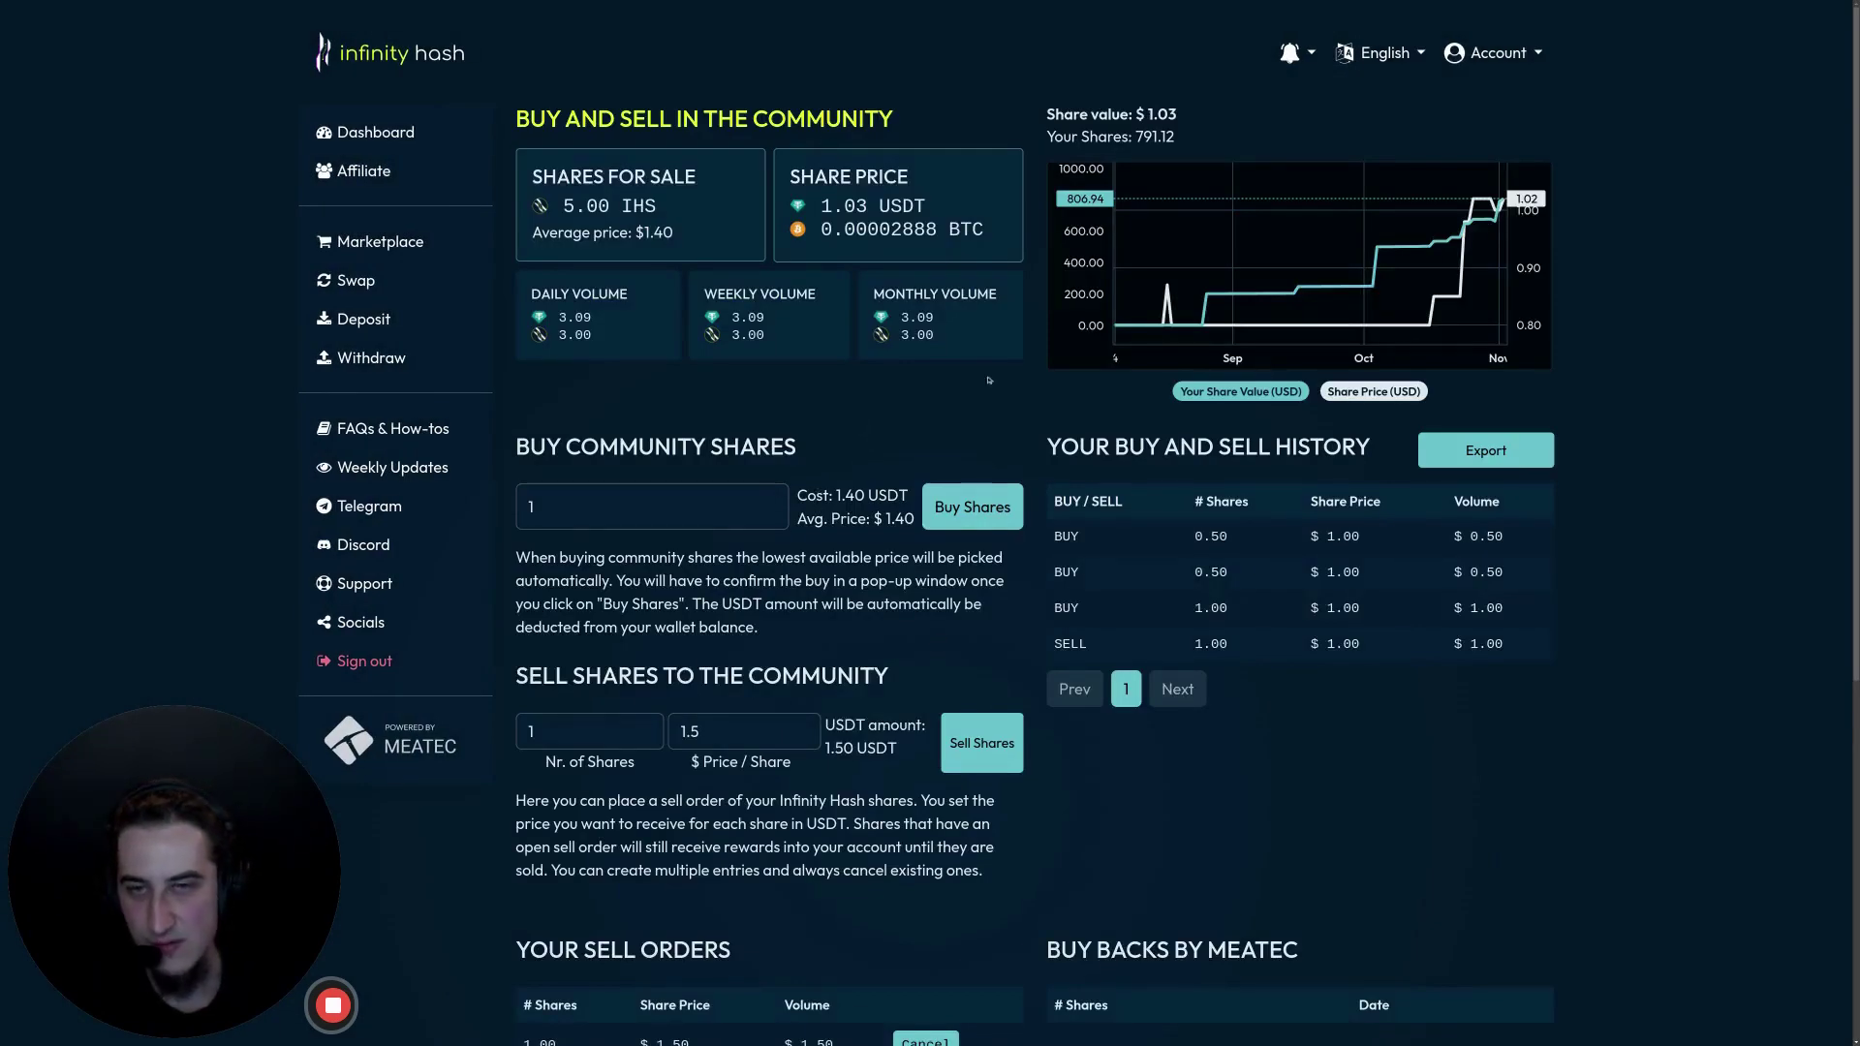
{"action": "scroll", "coordinate": [906, 807], "scroll_direction": "down", "scroll_amount": 3}
{"action": "scroll", "coordinate": [1044, 586], "scroll_direction": "up", "scroll_amount": 2}
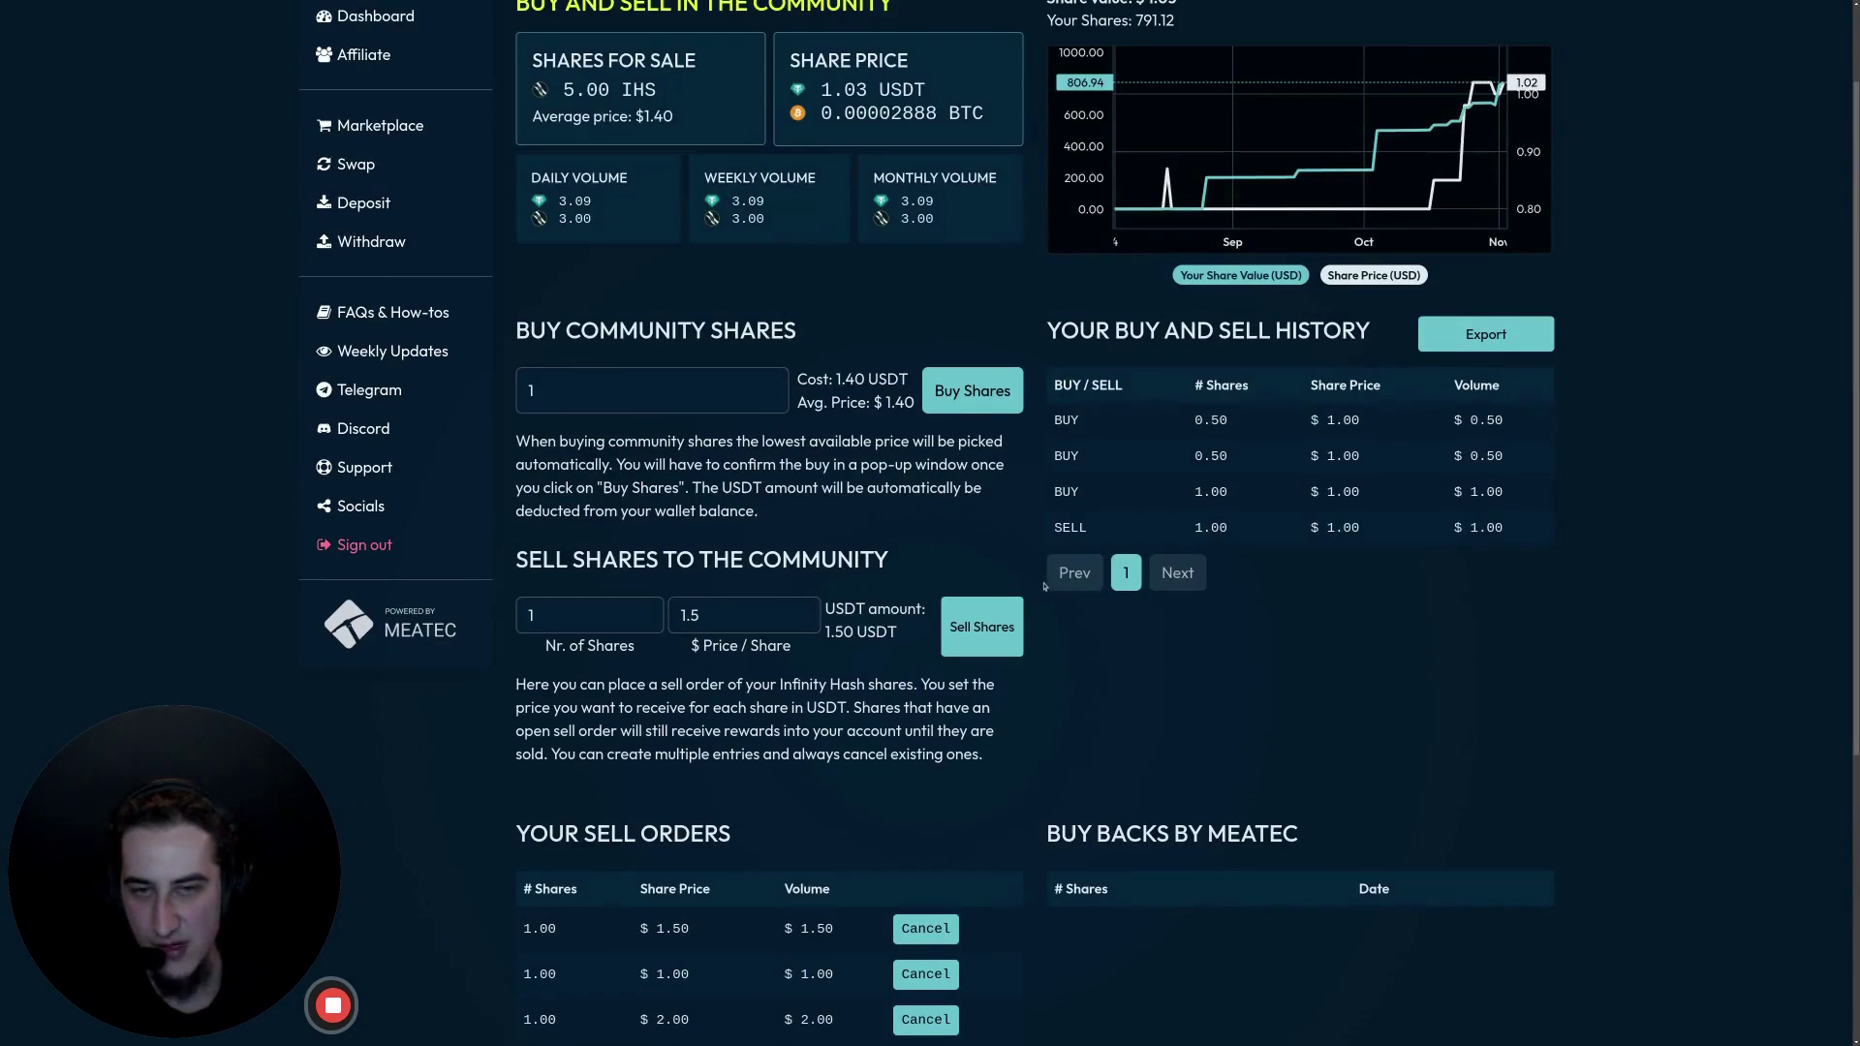
{"action": "scroll", "coordinate": [1032, 514], "scroll_direction": "down", "scroll_amount": 3}
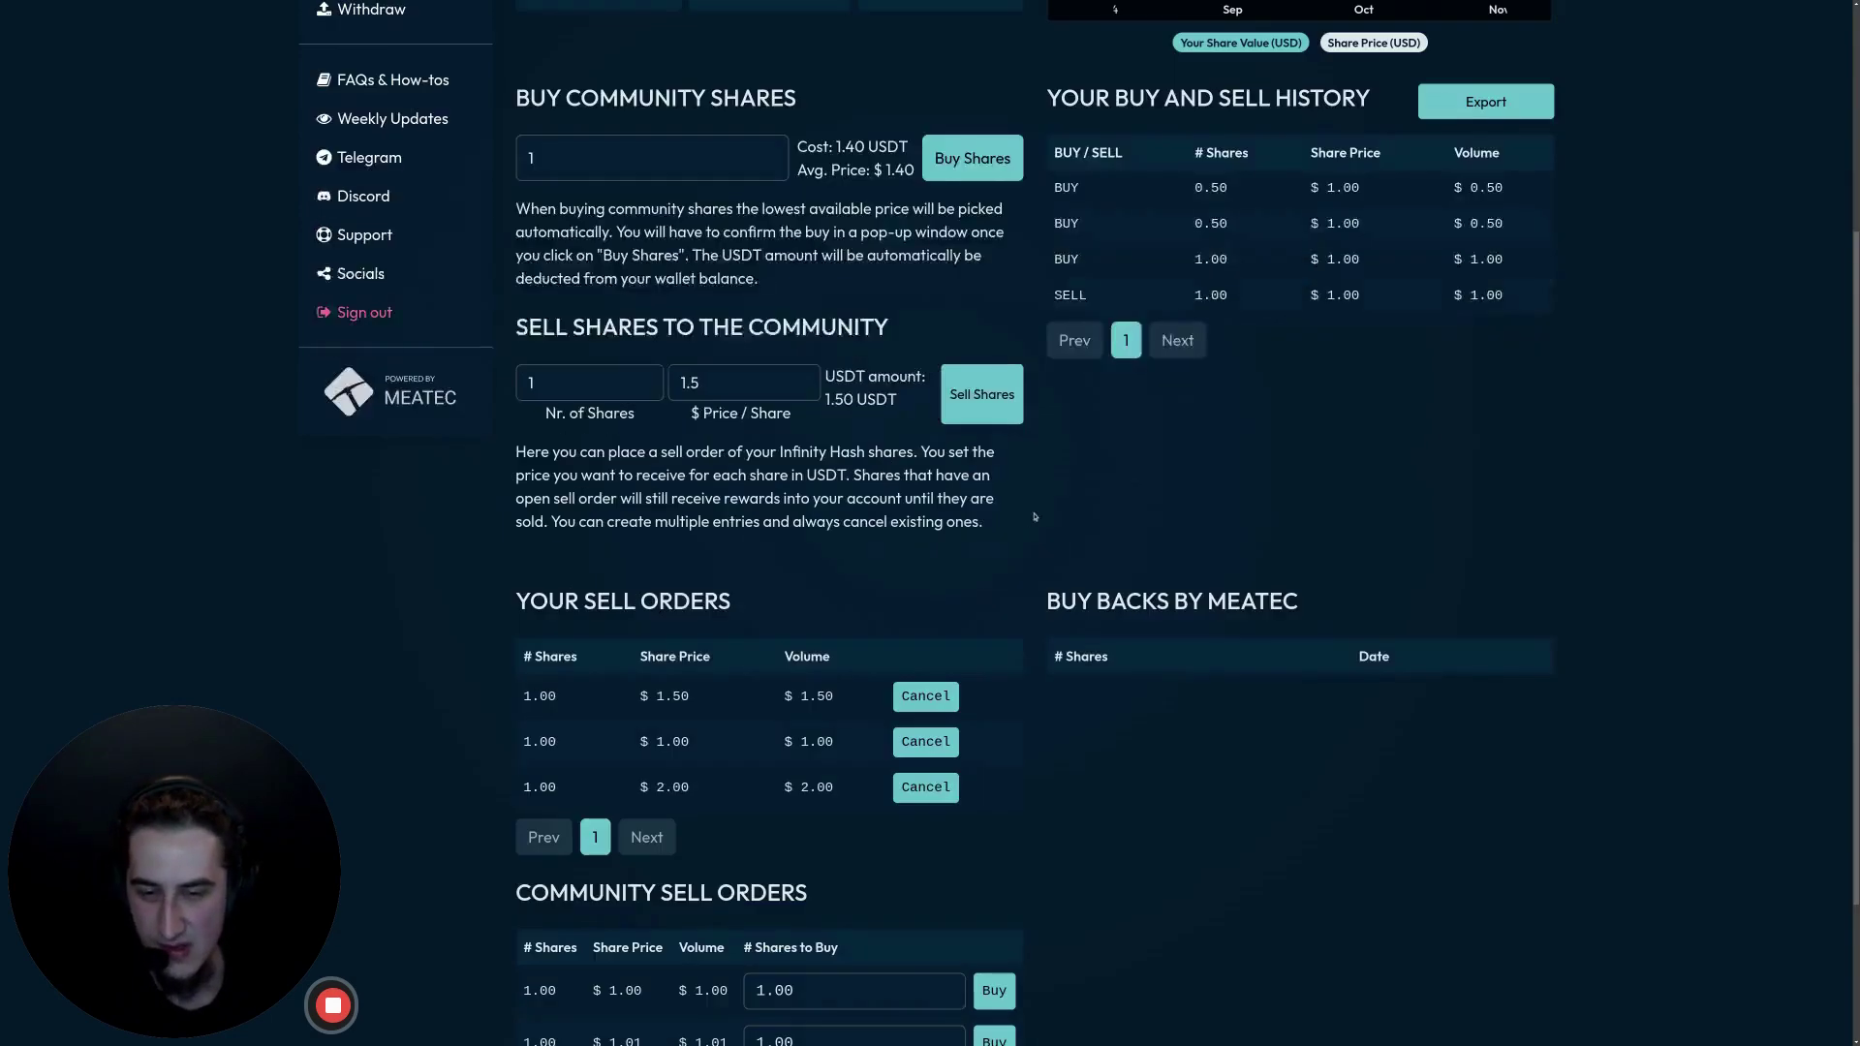
Step: Cancel the 1-share sell orders at $1.00 and $2.00
{"action": "left_click", "coordinate": [939, 688]}
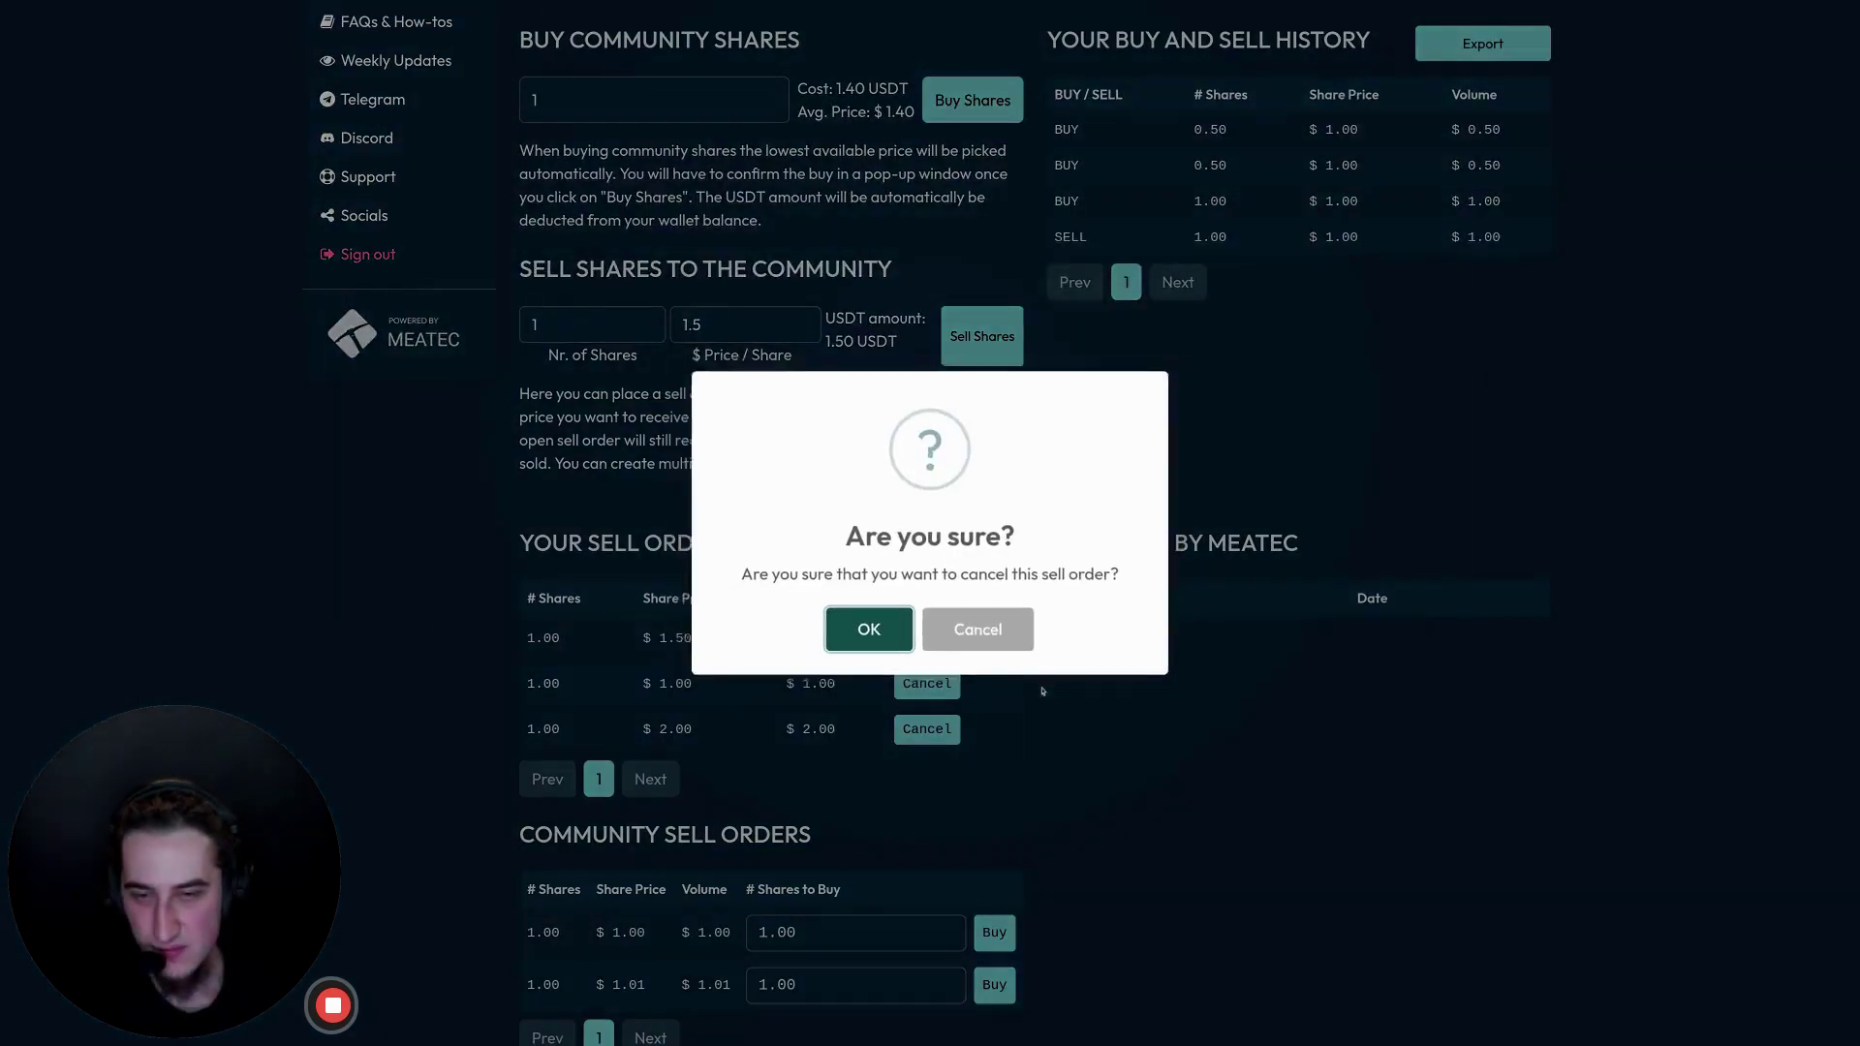
{"action": "left_click", "coordinate": [895, 642]}
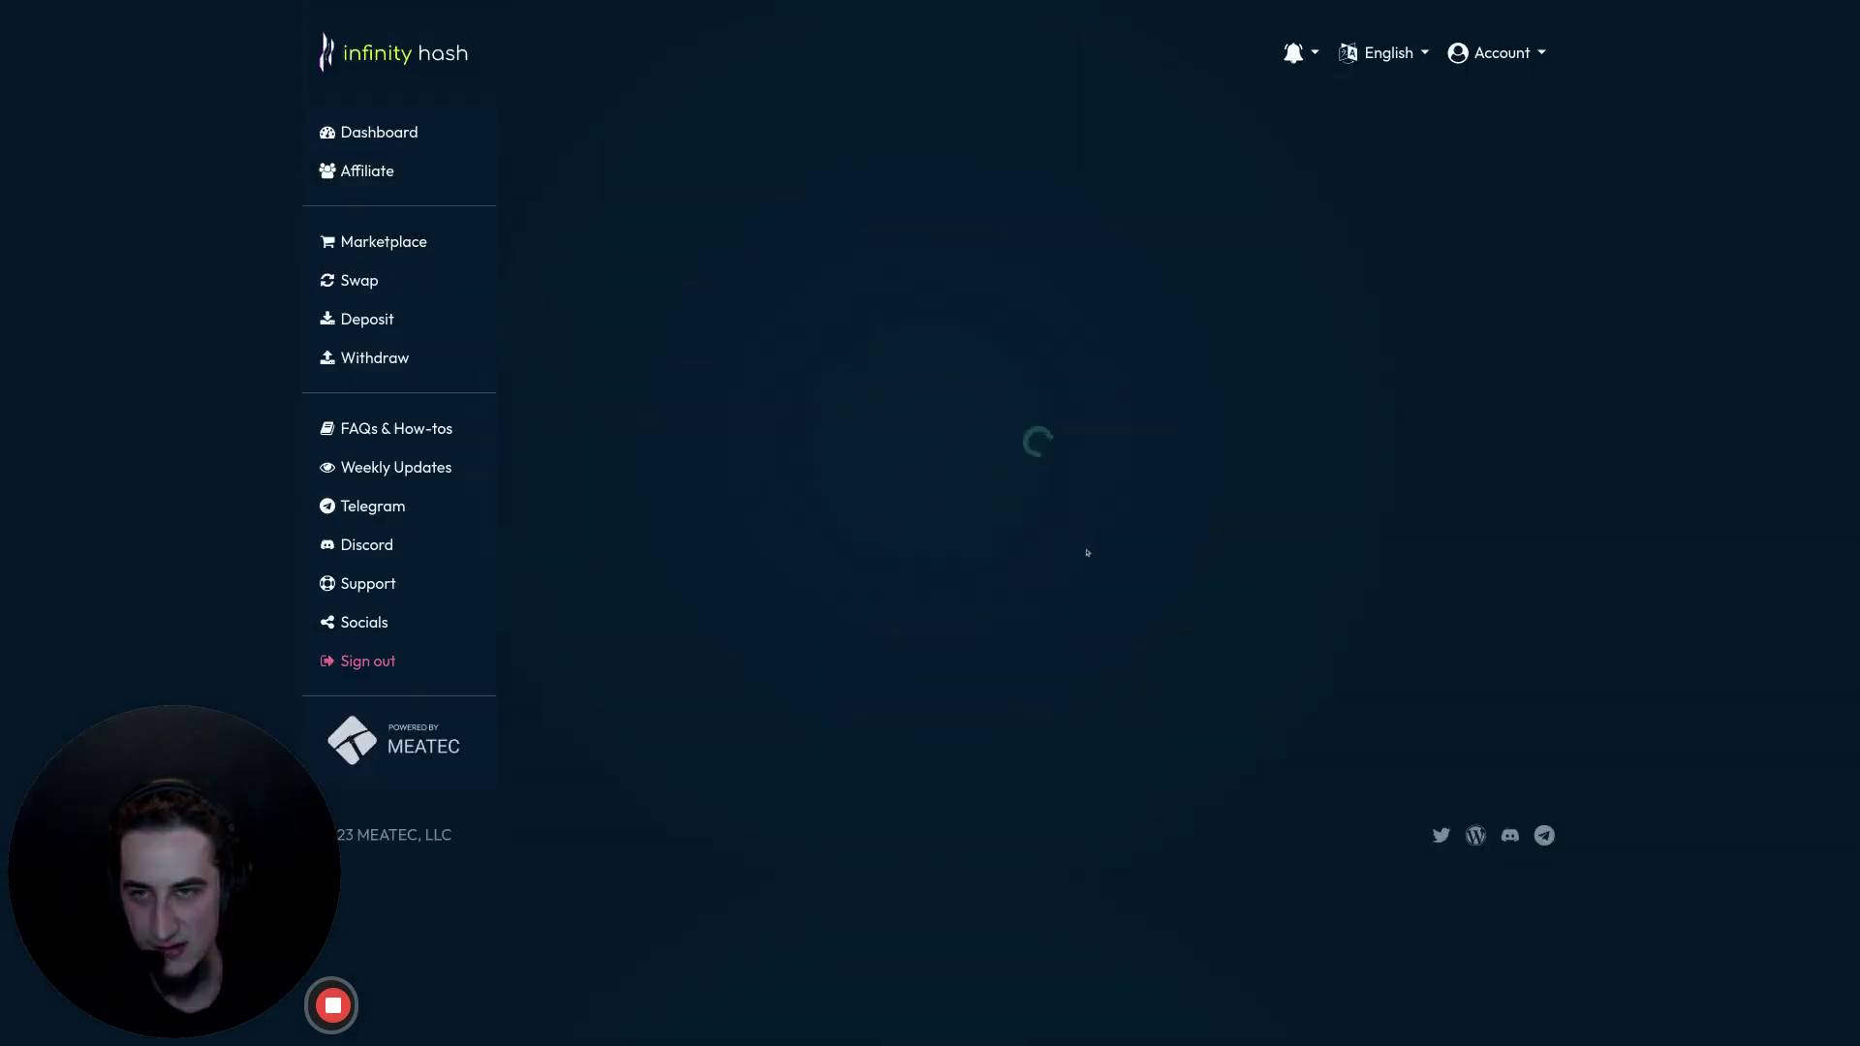
{"action": "scroll", "coordinate": [1047, 431], "scroll_direction": "down", "scroll_amount": 3}
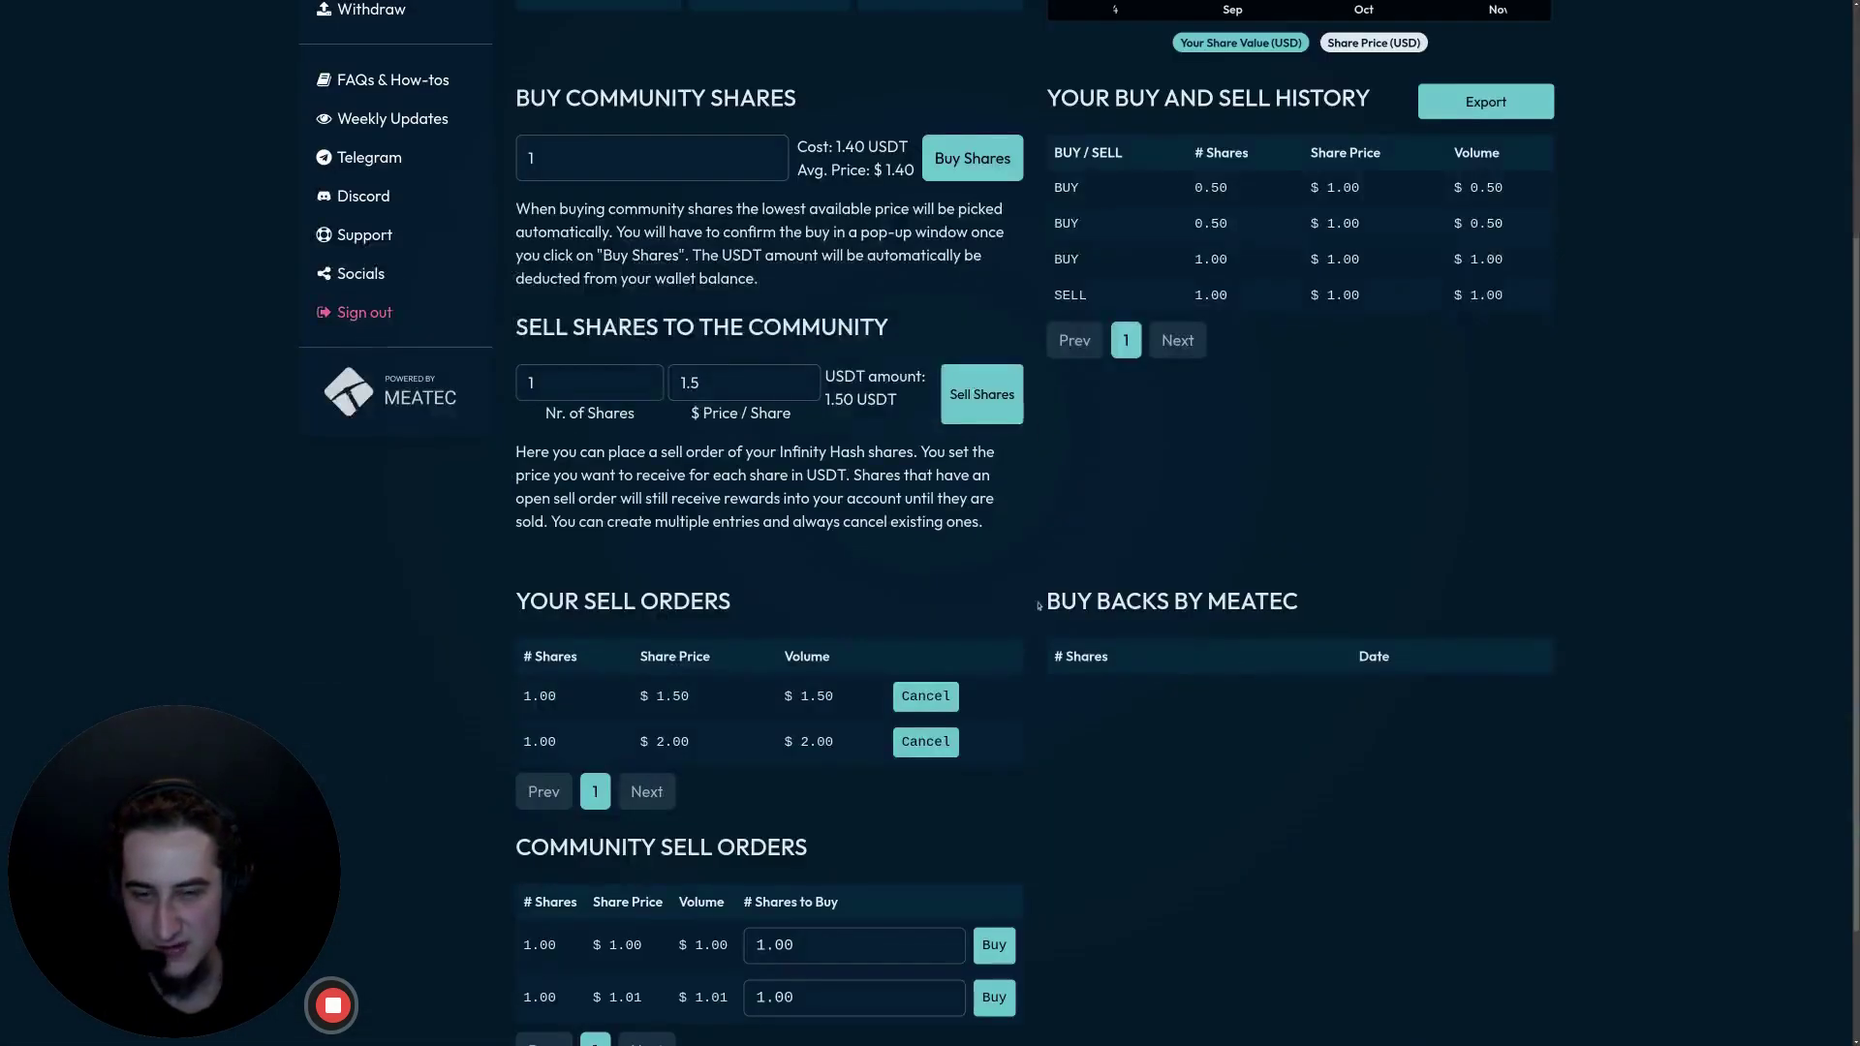
{"action": "left_click", "coordinate": [947, 744]}
{"action": "left_click", "coordinate": [872, 635]}
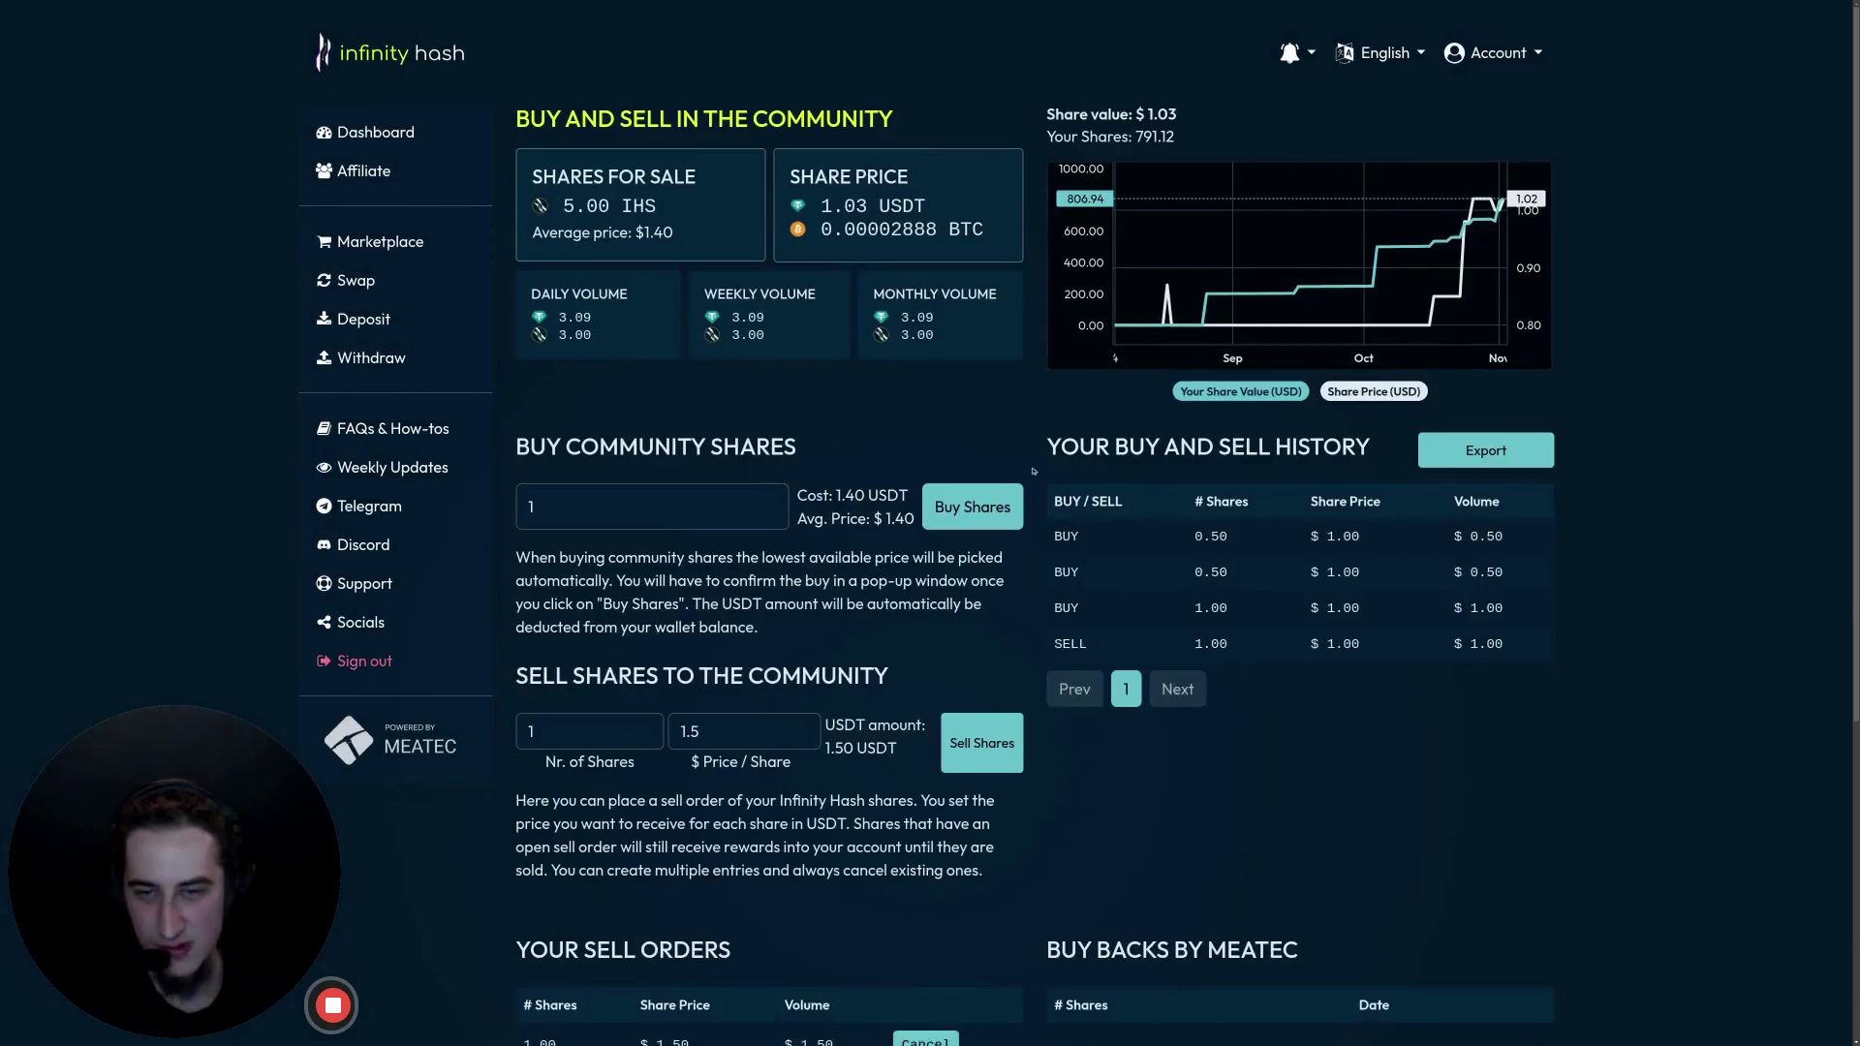
{"action": "scroll", "coordinate": [1033, 468], "scroll_direction": "down", "scroll_amount": 3}
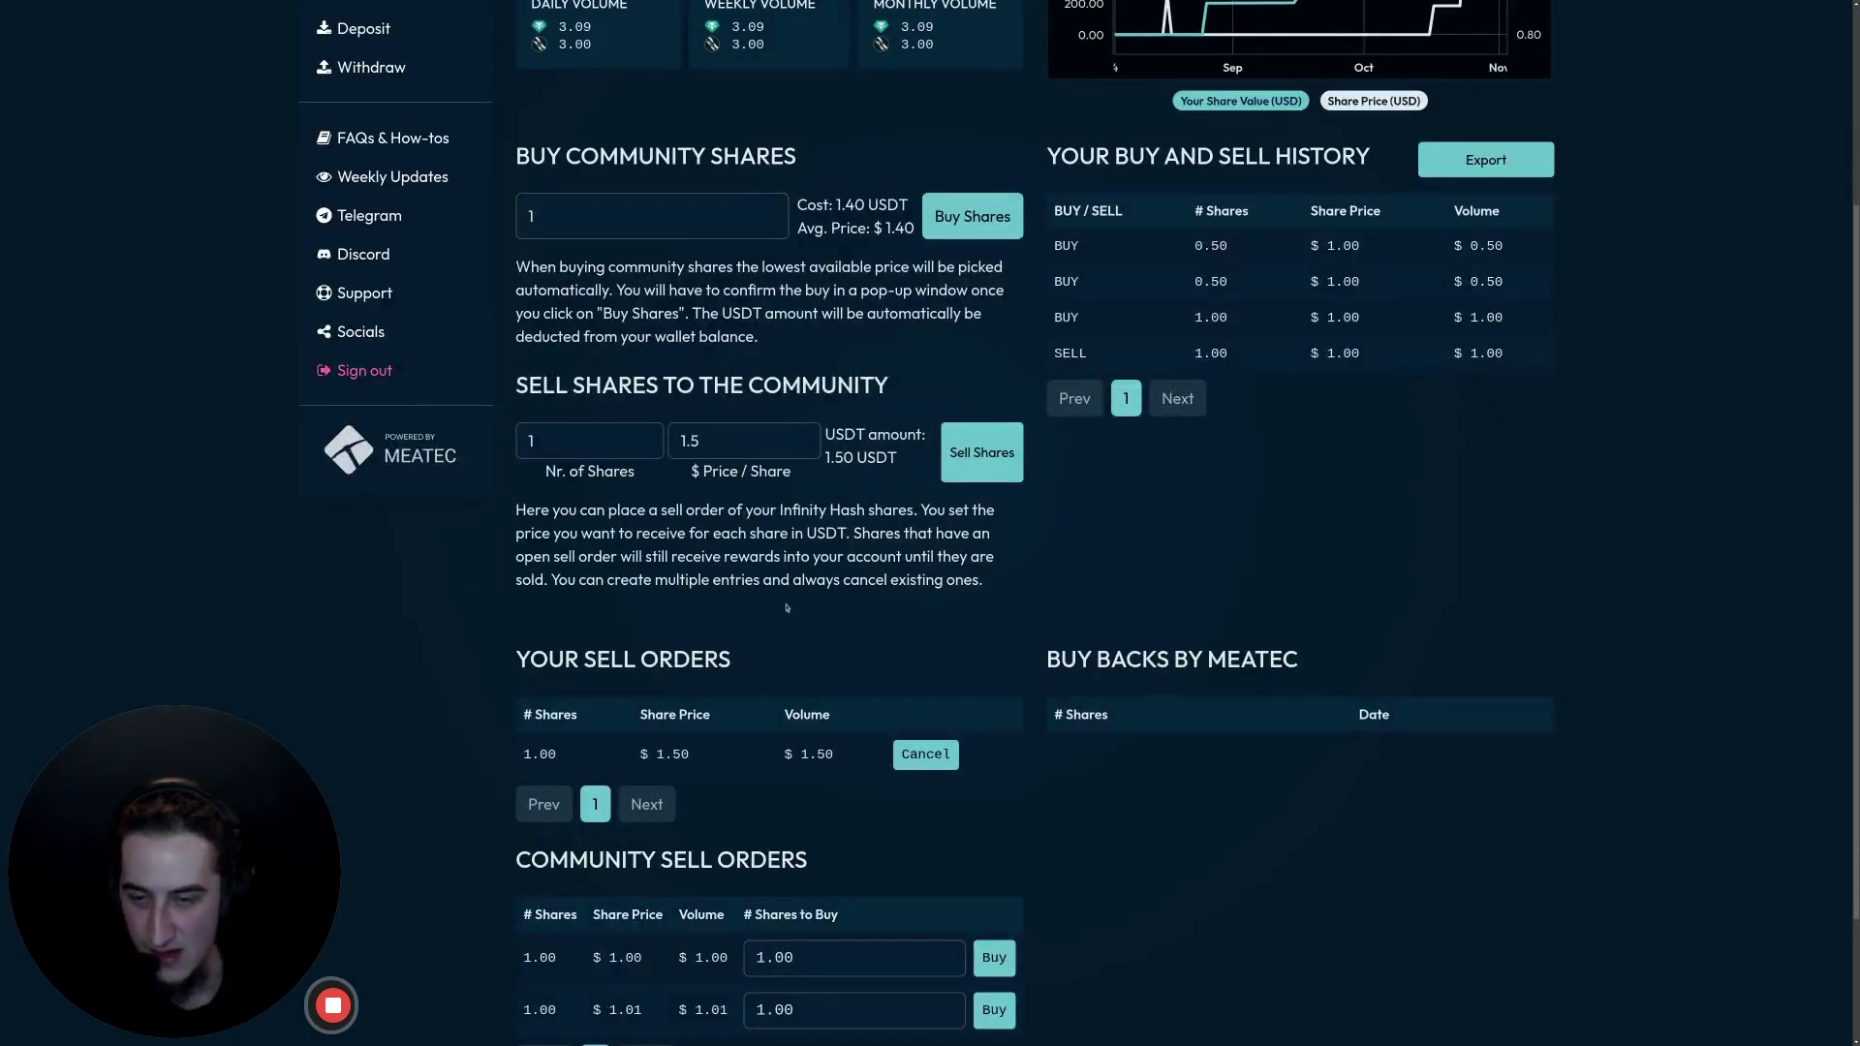
{"action": "scroll", "coordinate": [790, 607], "scroll_direction": "down", "scroll_amount": 2}
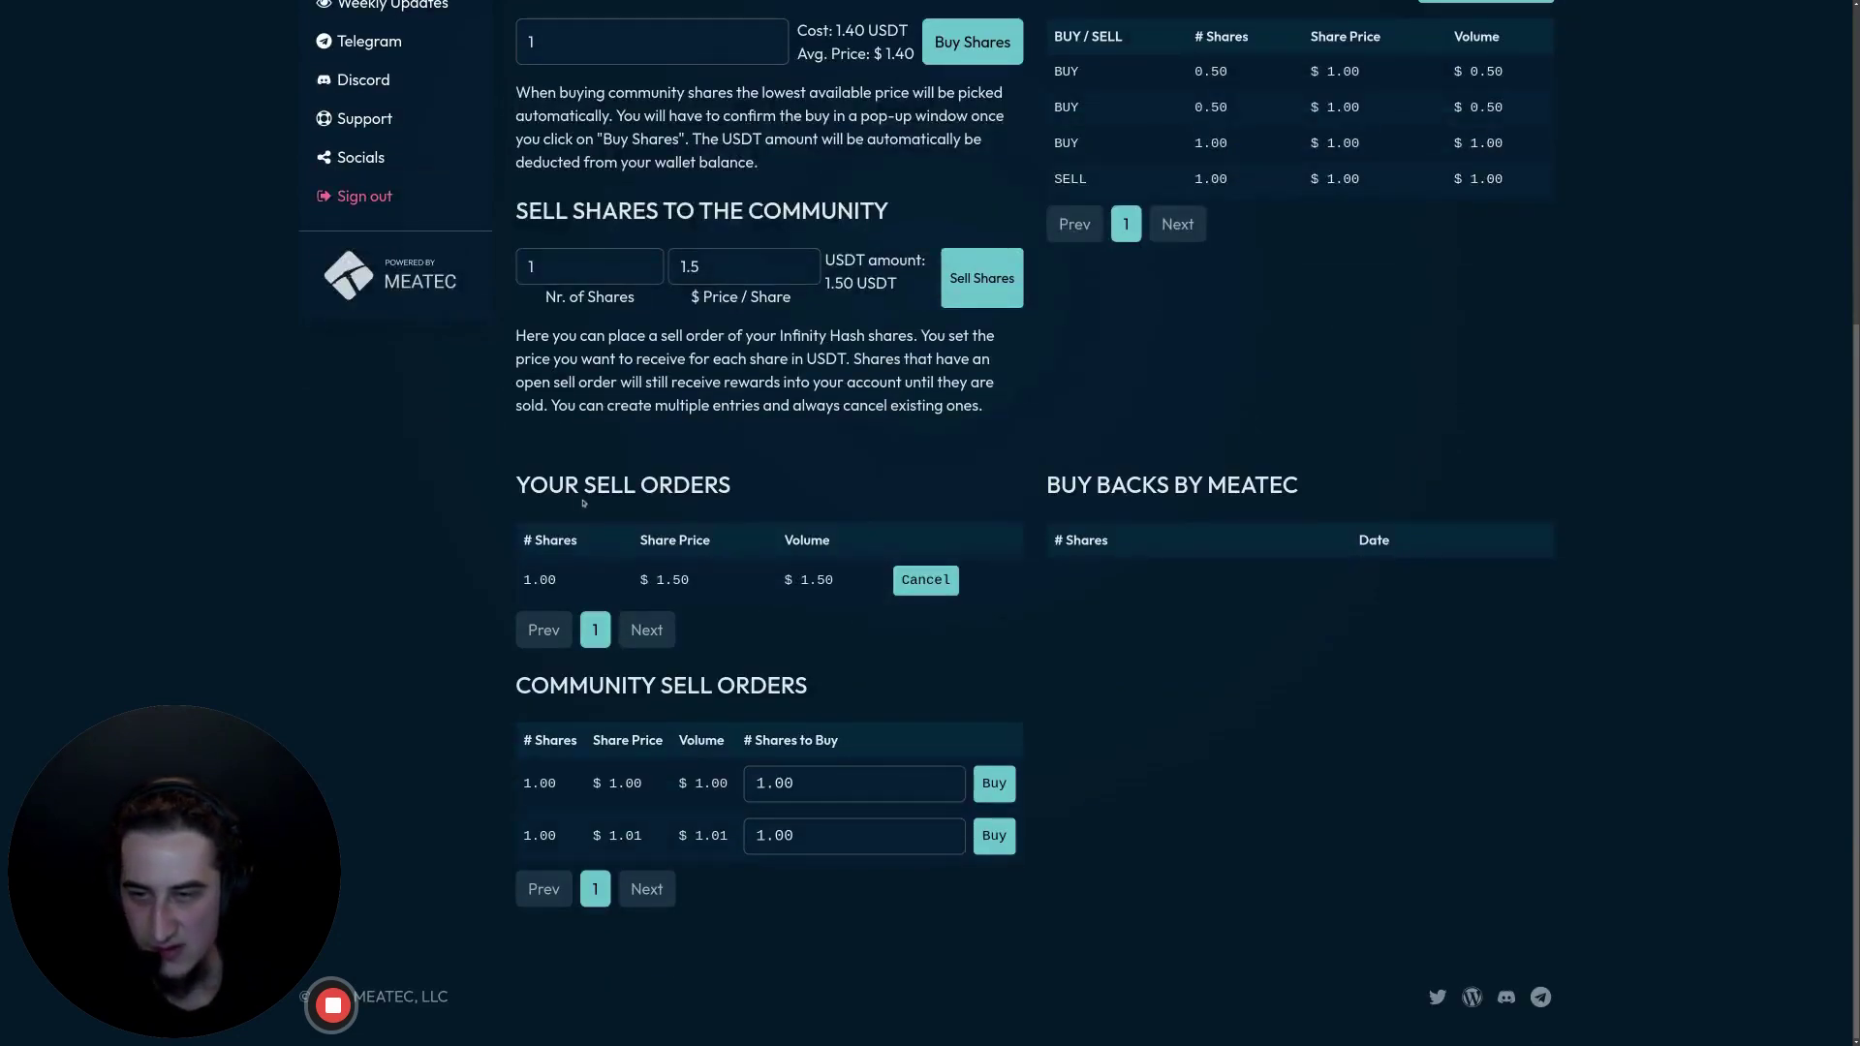
{"action": "scroll", "coordinate": [1007, 565], "scroll_direction": "up", "scroll_amount": 5}
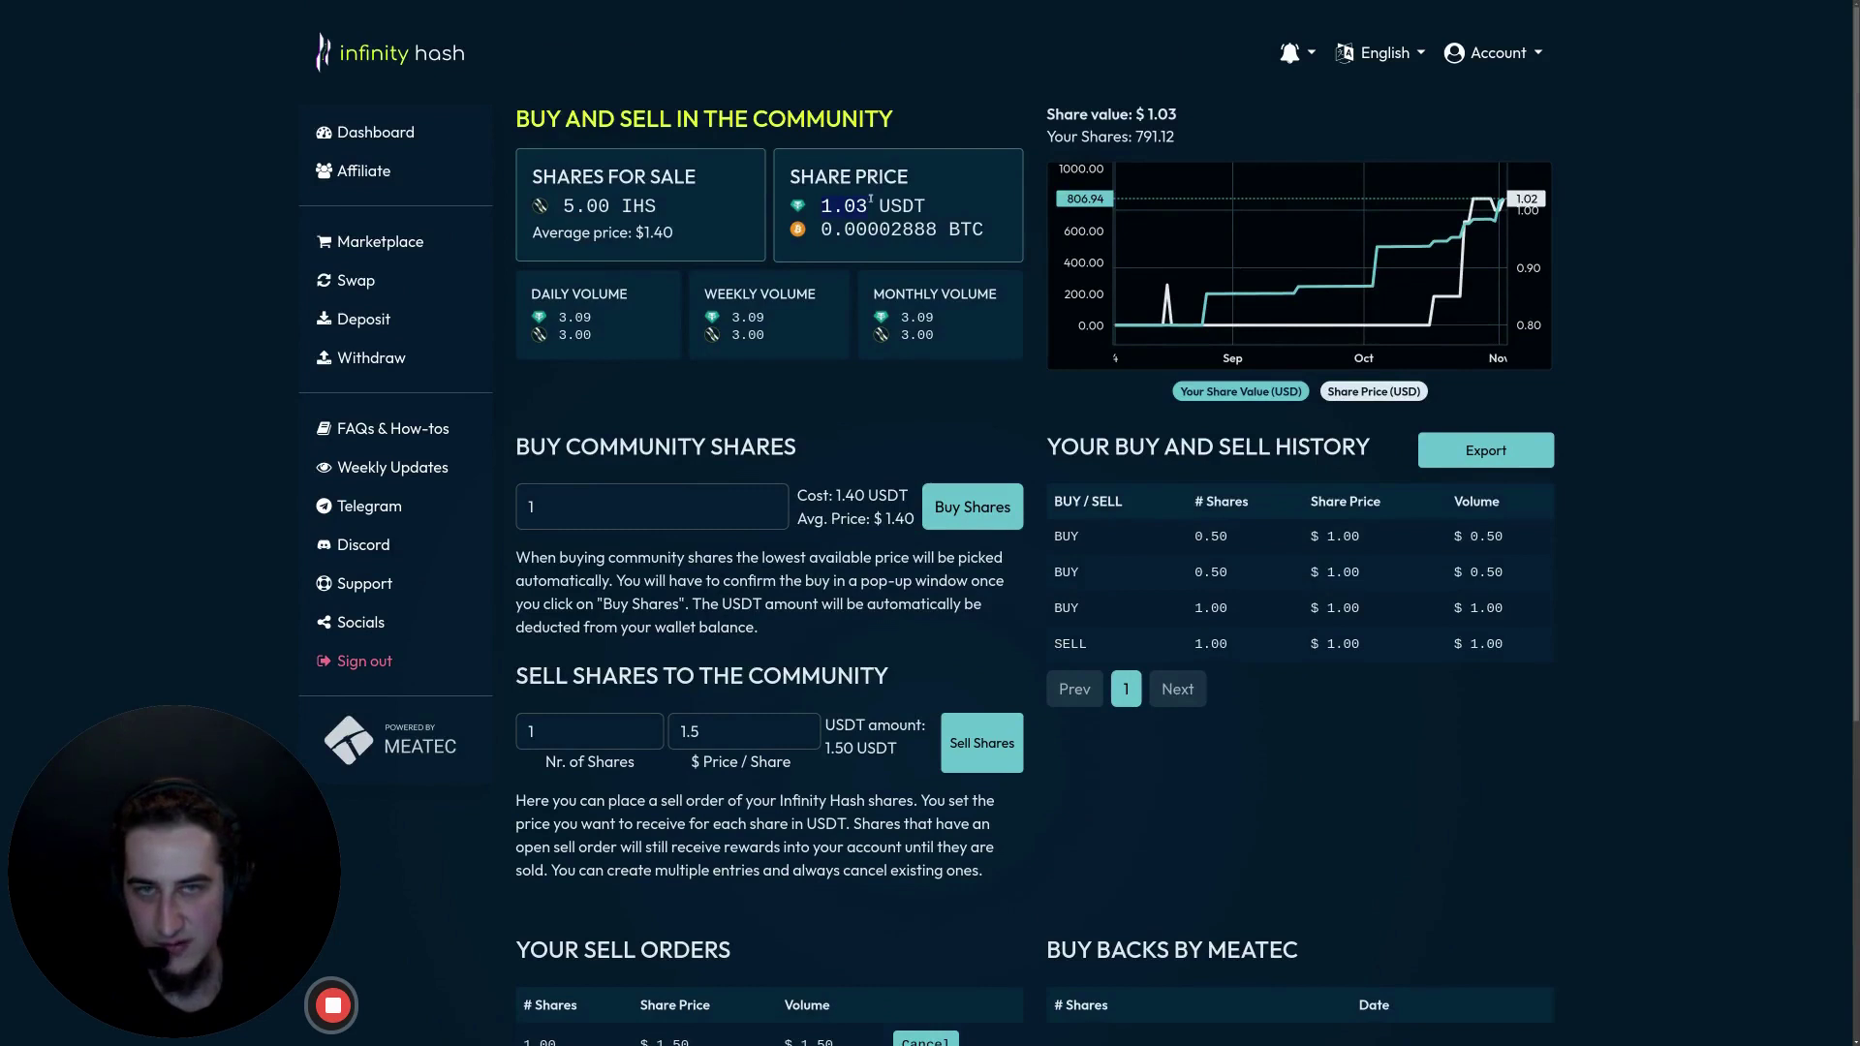
{"action": "left_click_drag", "start_coordinate": [819, 206], "coordinate": [867, 206]}
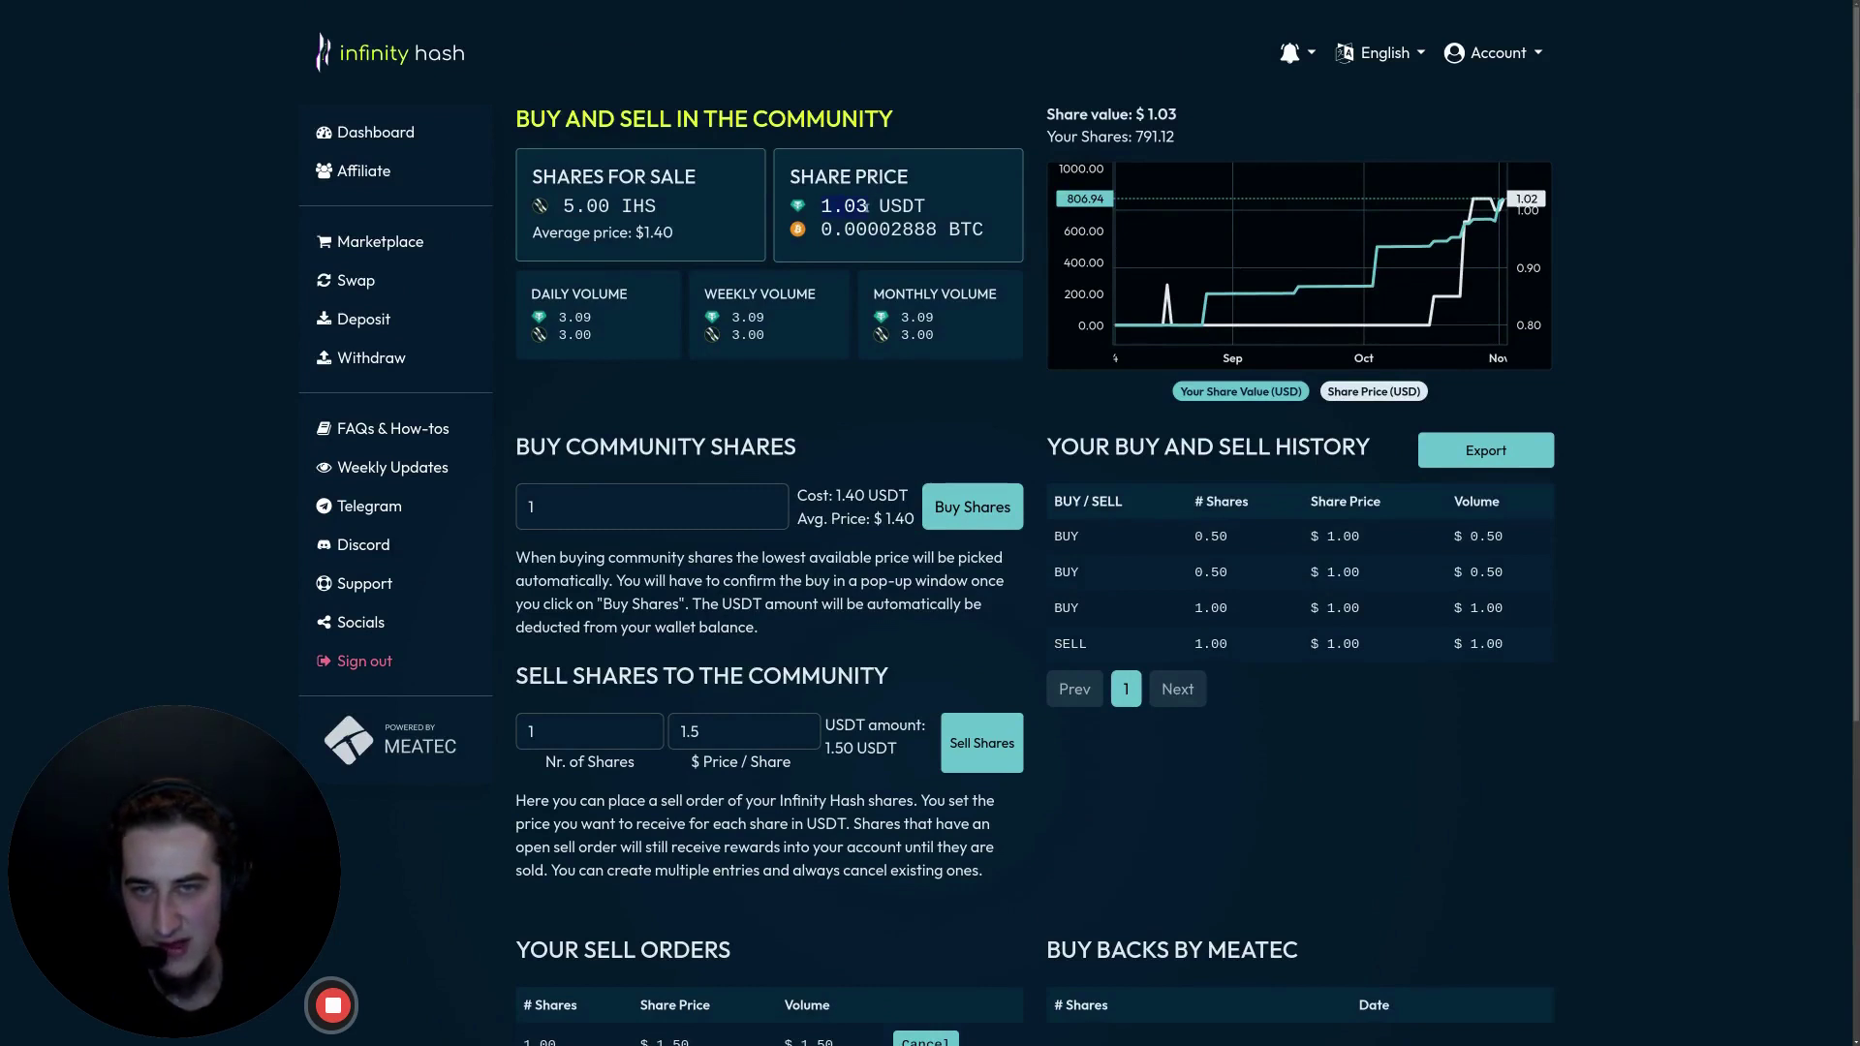
{"action": "left_click", "coordinate": [873, 205]}
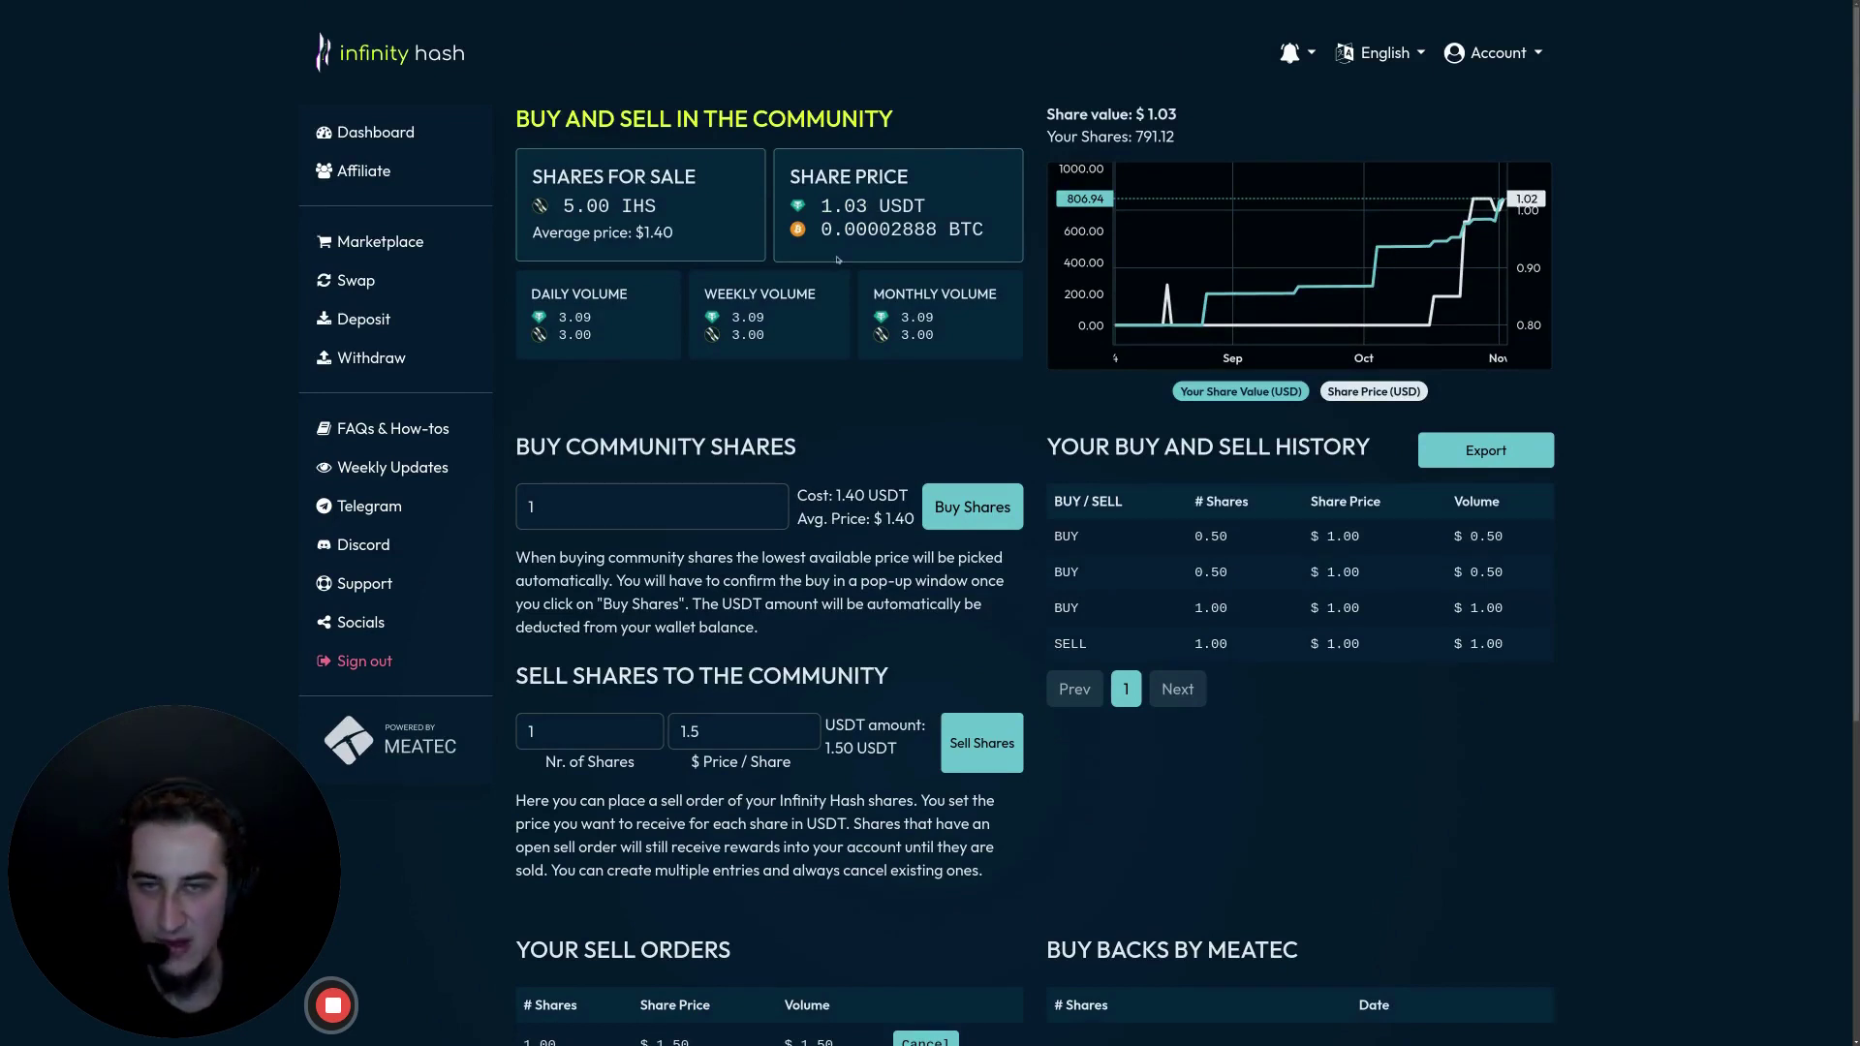
{"action": "key", "text": "BackSpace"}
{"action": "type", "text": "8"}
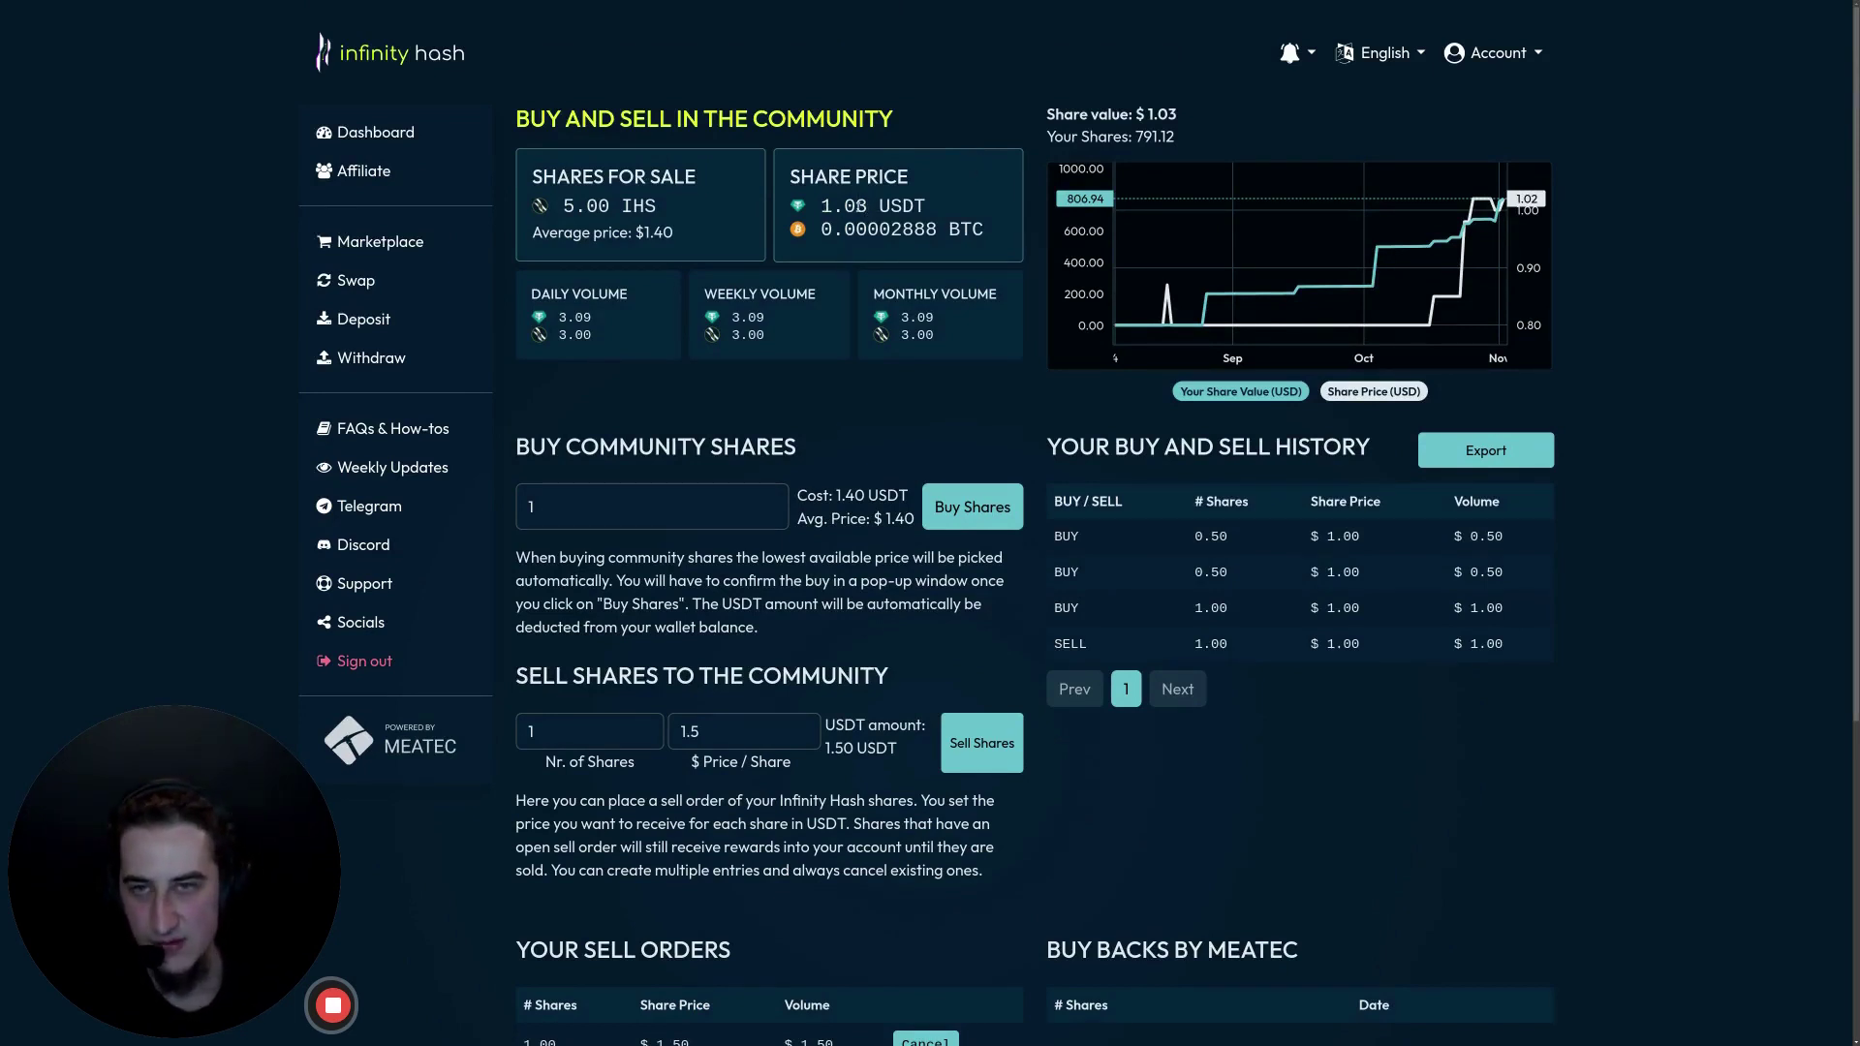
{"action": "scroll", "coordinate": [888, 161], "scroll_direction": "down", "scroll_amount": 5}
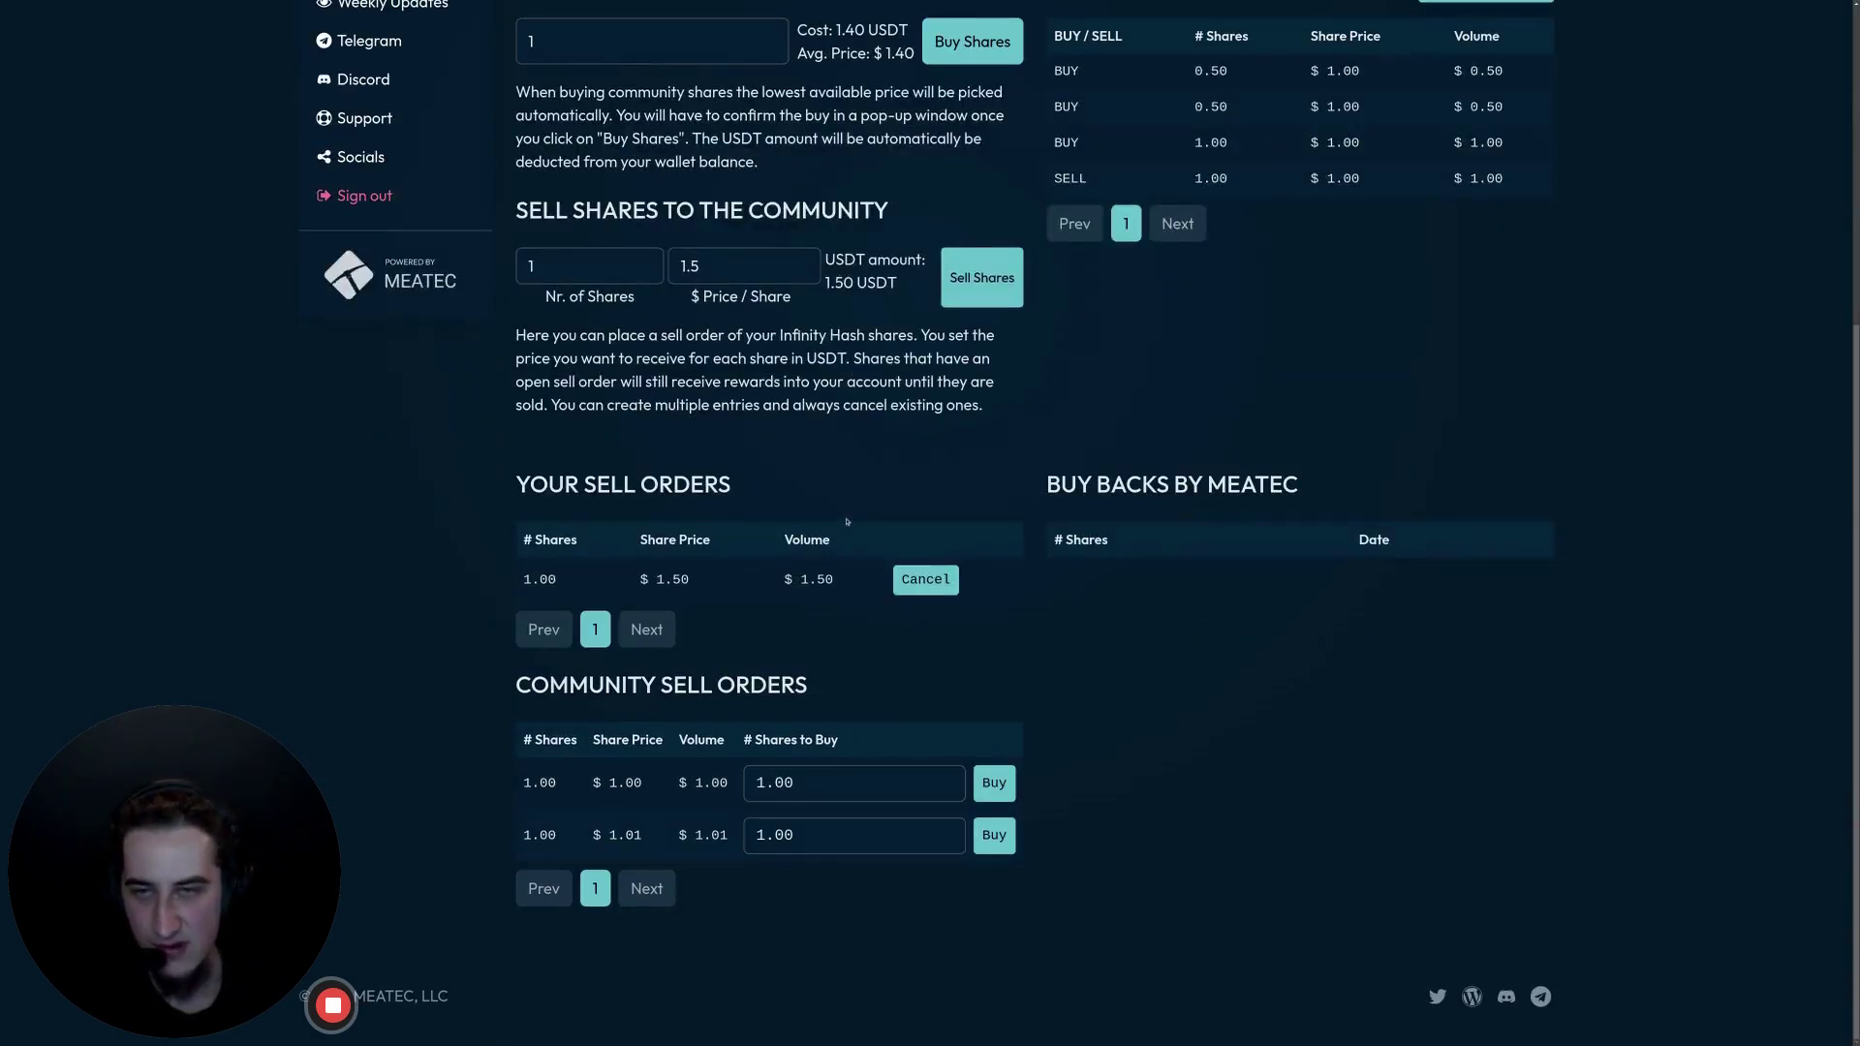
{"action": "scroll", "coordinate": [811, 360], "scroll_direction": "up", "scroll_amount": 5}
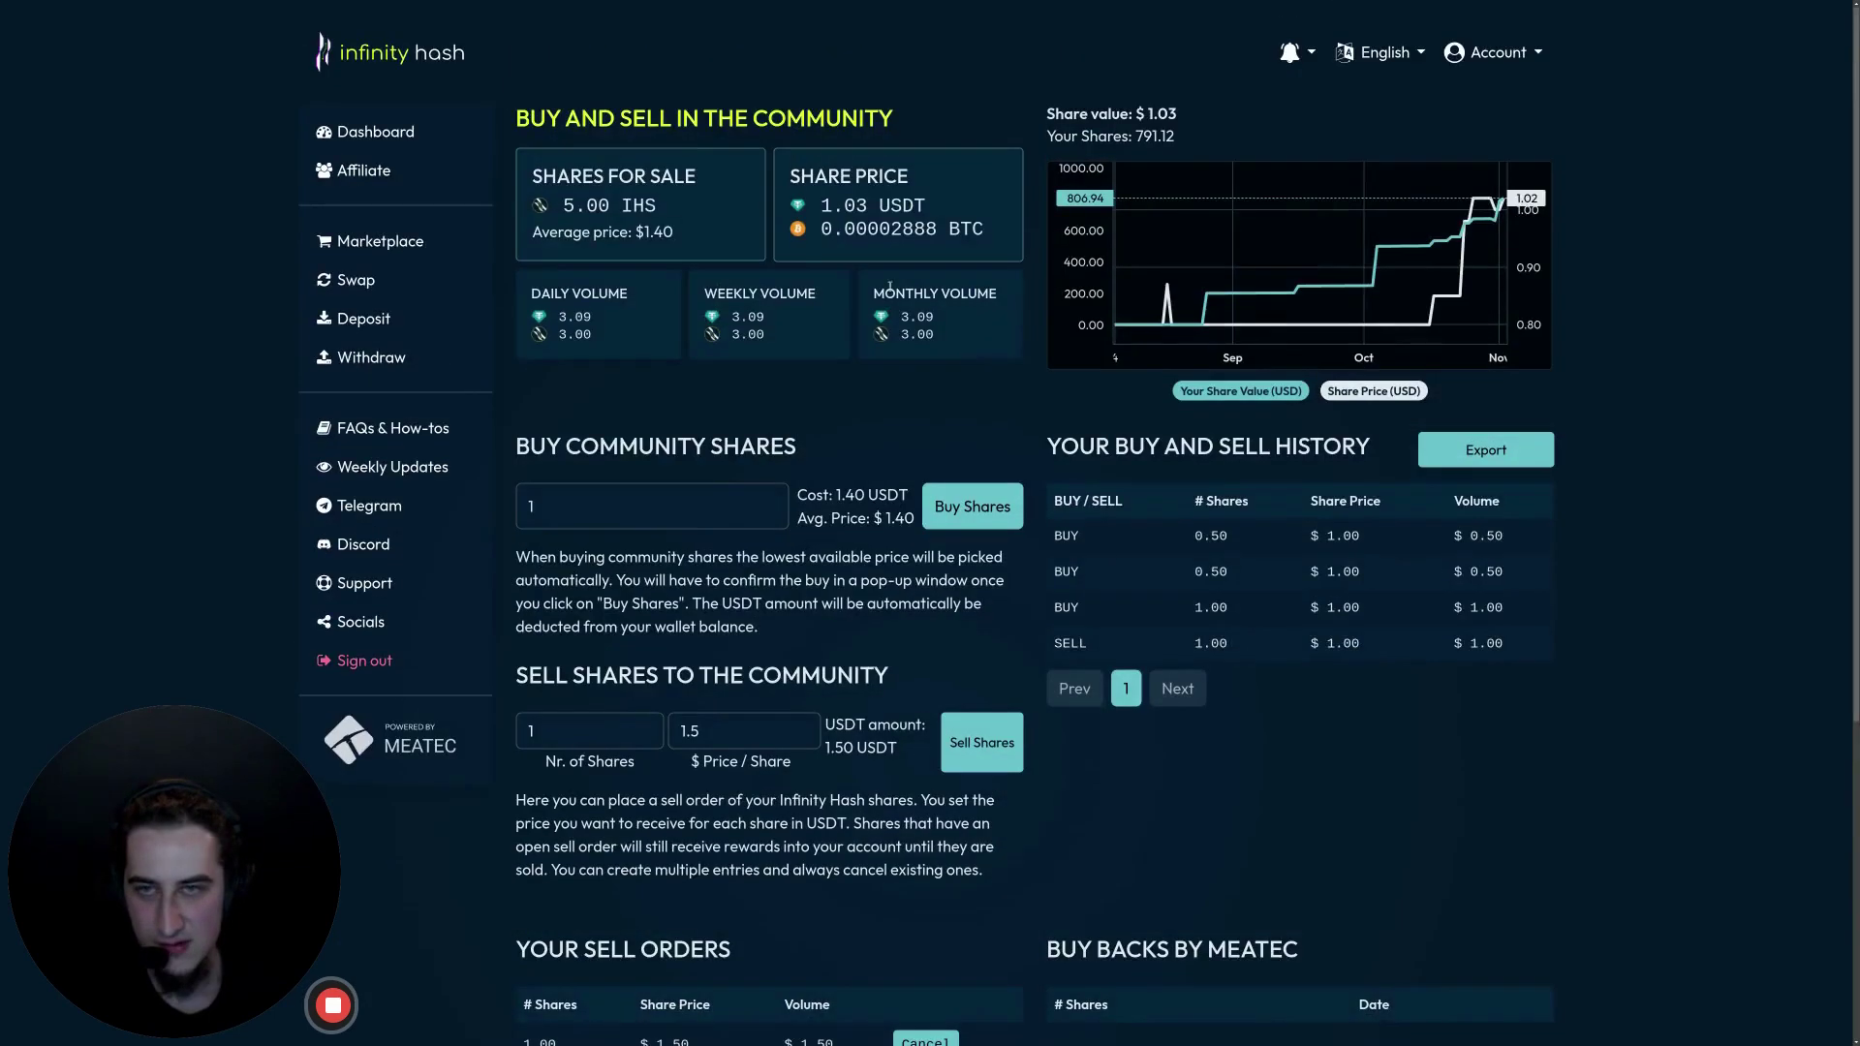
{"action": "scroll", "coordinate": [854, 440], "scroll_direction": "down", "scroll_amount": 4}
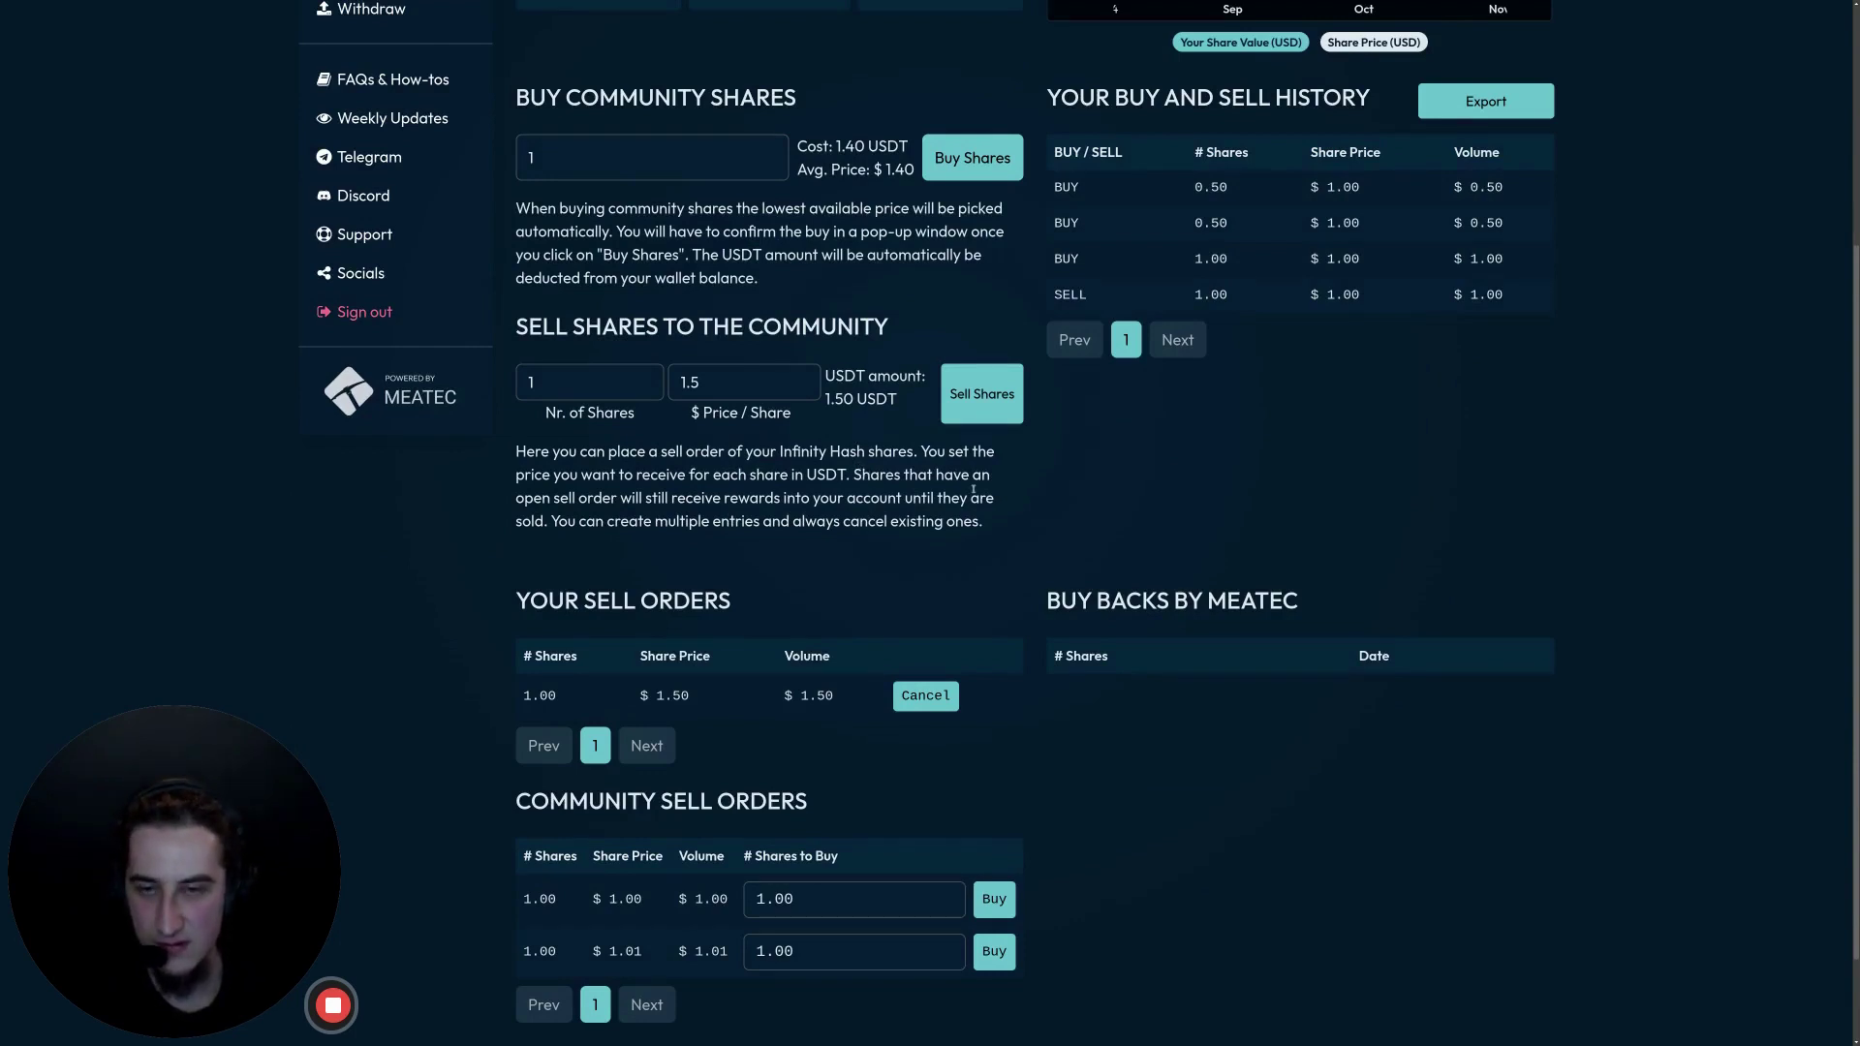
Step: Enter 100000 as the sell price per share, then replace it with 1 (1.00 USDT)
{"action": "left_click", "coordinate": [687, 383]}
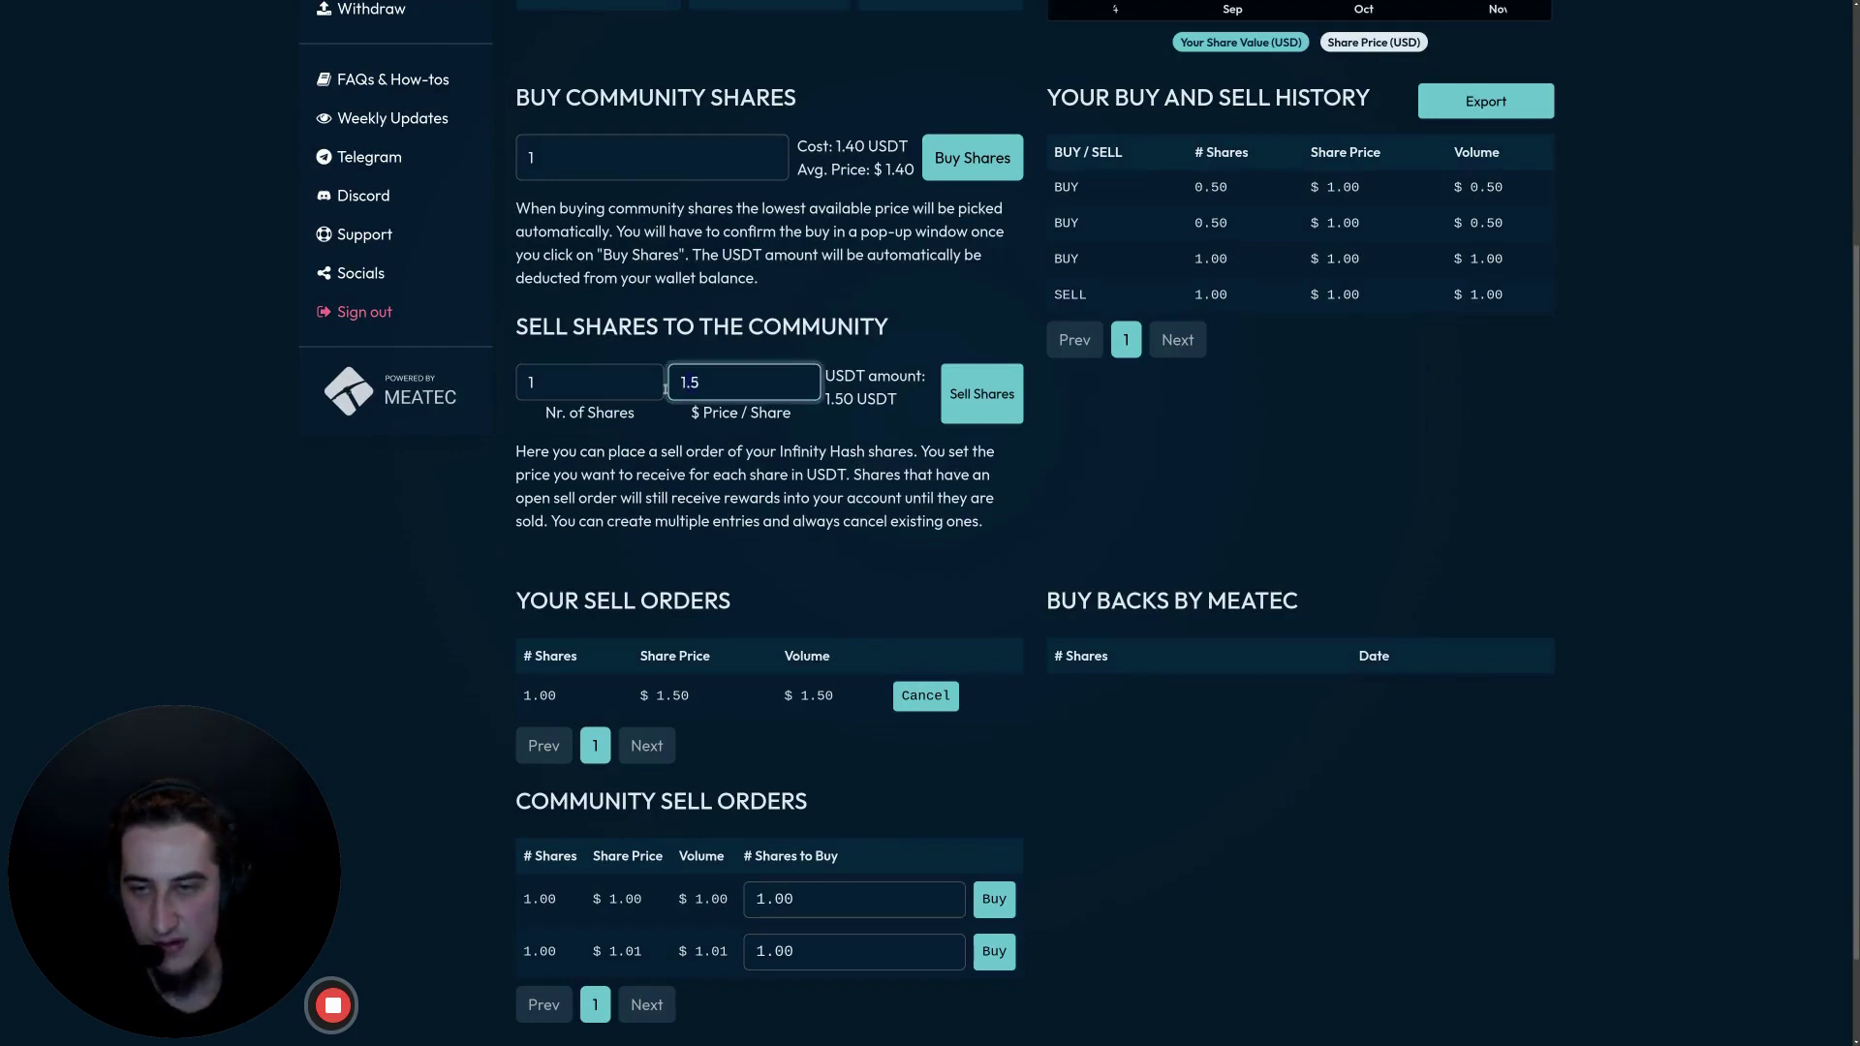
{"action": "key", "text": "ctrl+a"}
{"action": "key", "text": "BackSpace"}
{"action": "type", "text": "100000"}
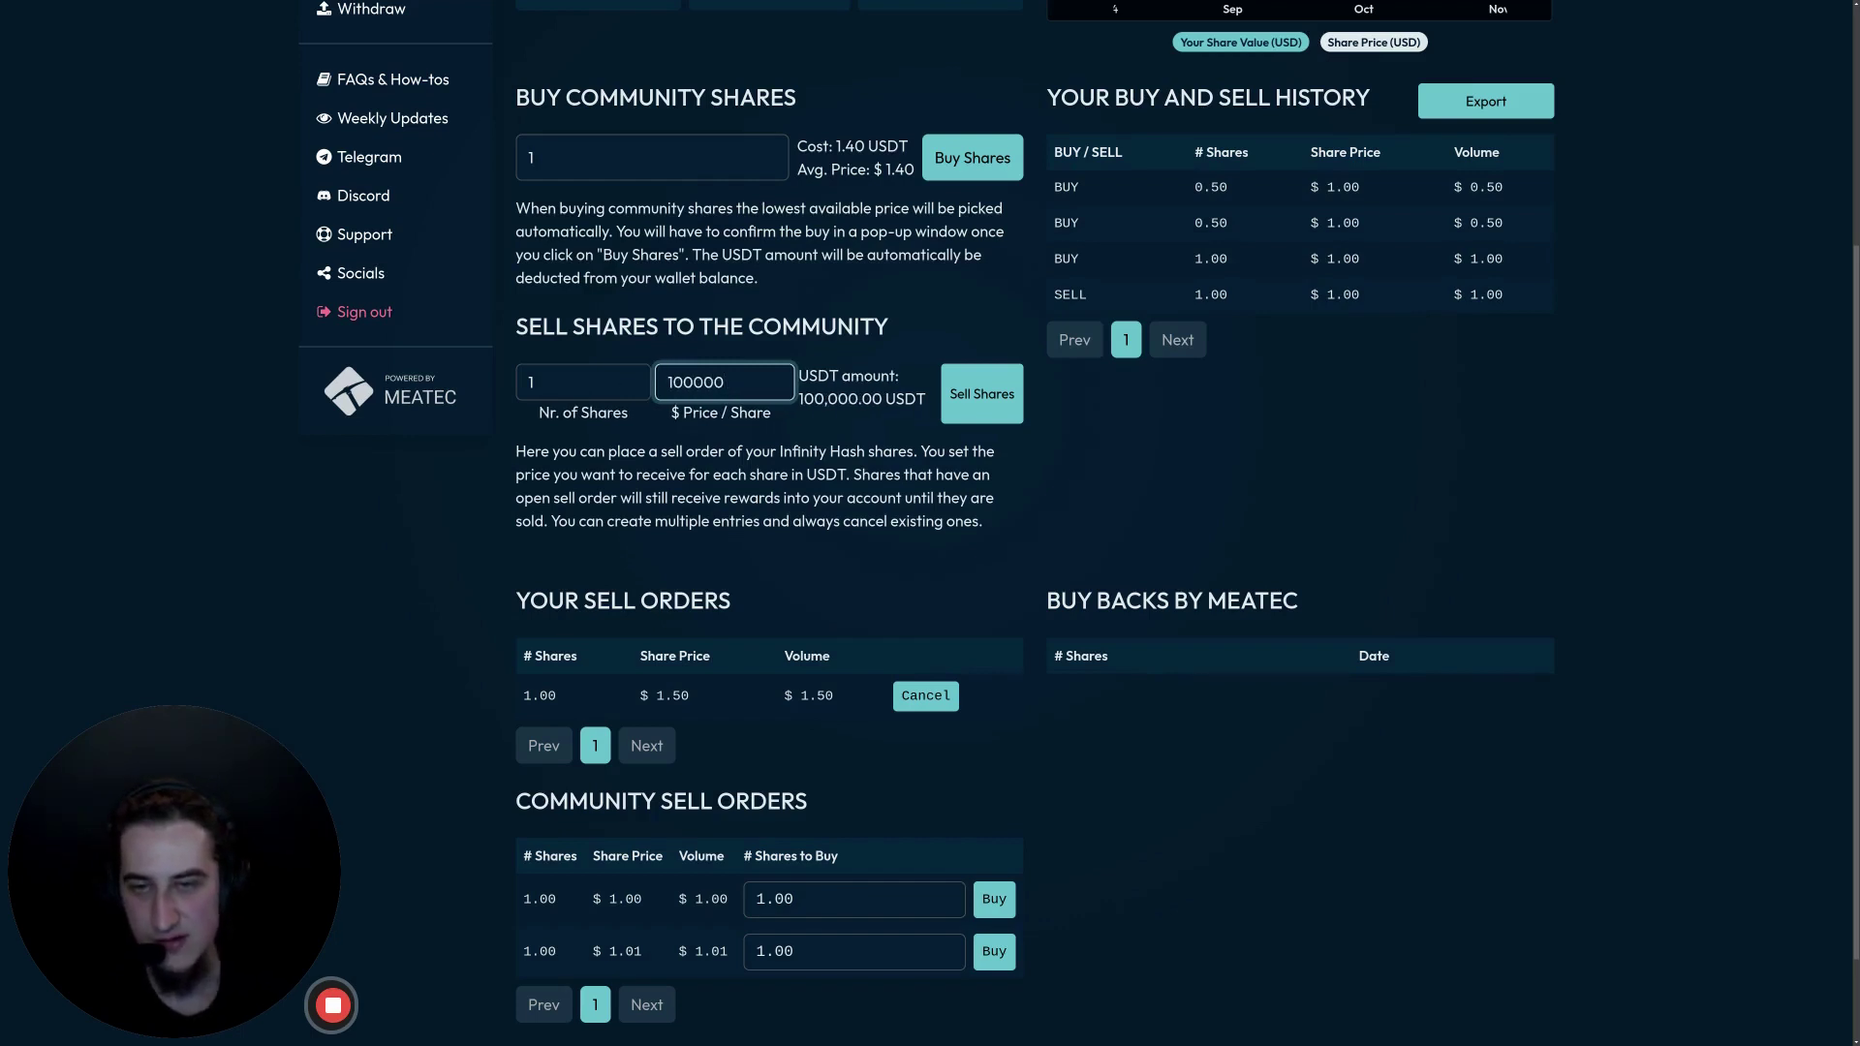
{"action": "left_click", "coordinate": [639, 155]}
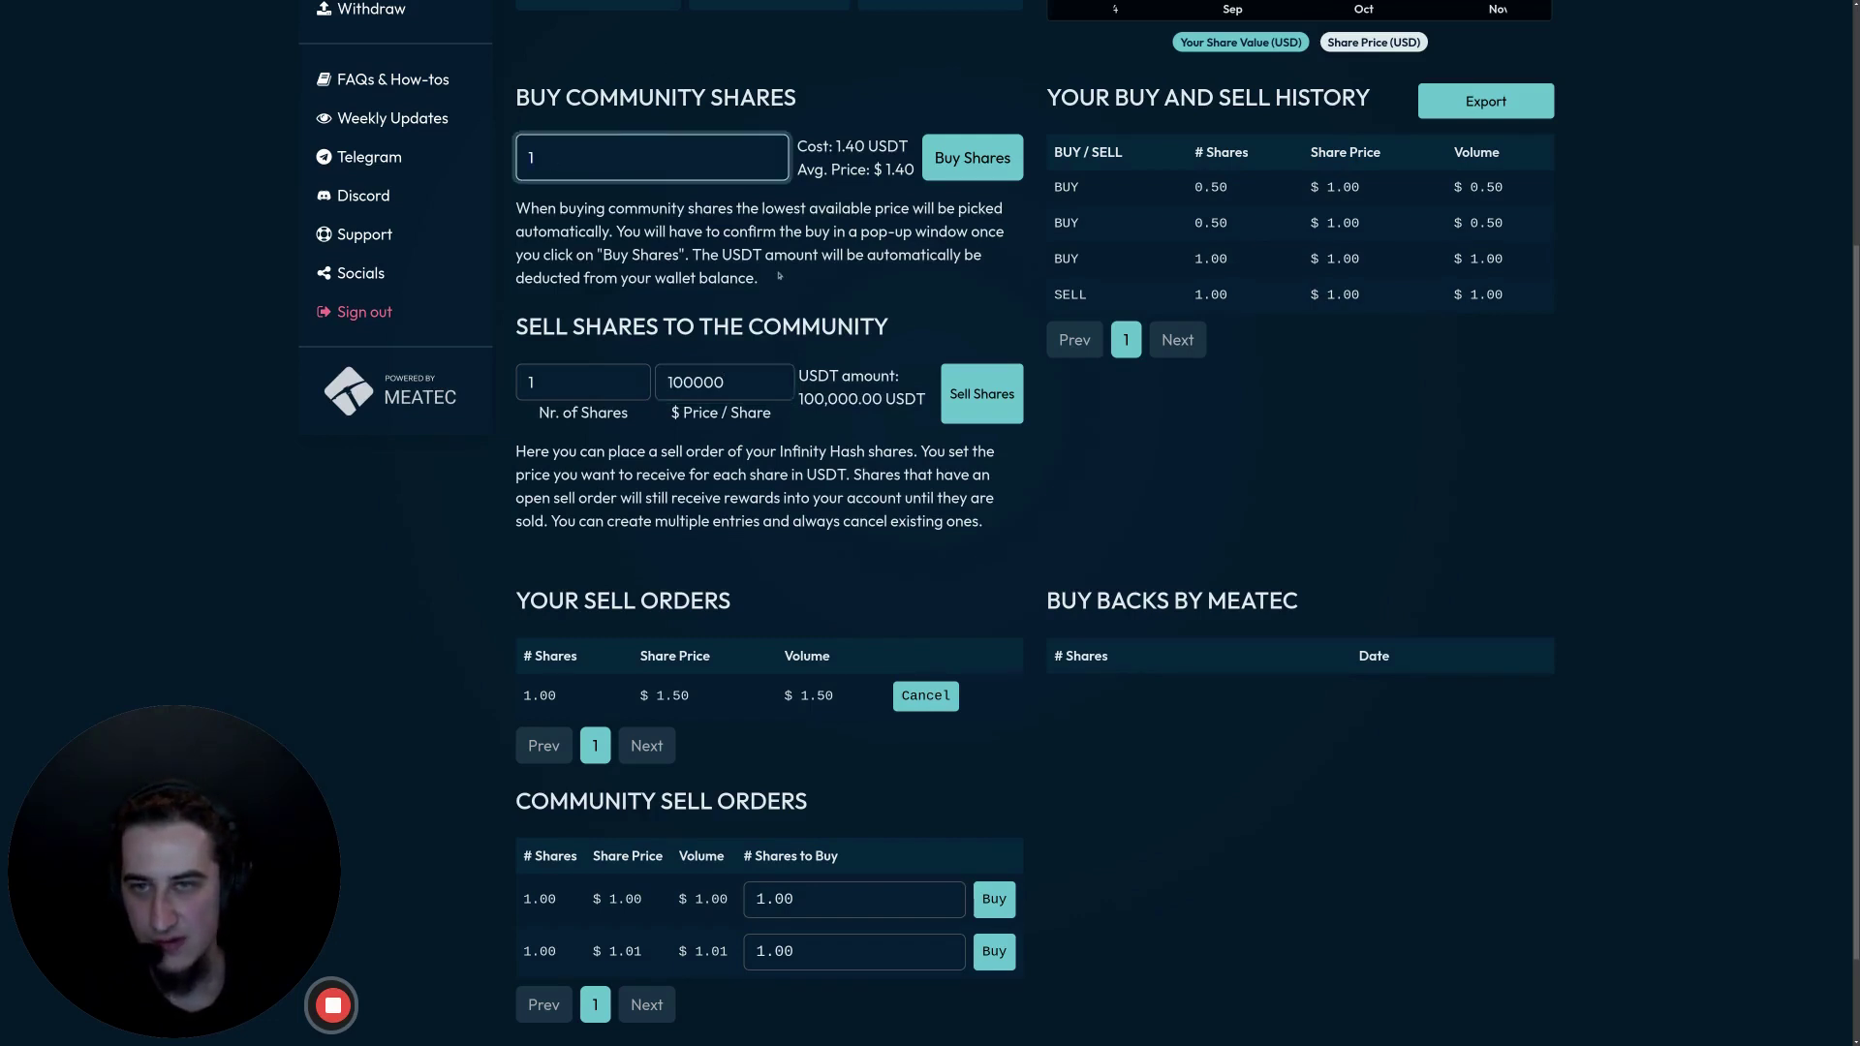
{"action": "left_click", "coordinate": [670, 383]}
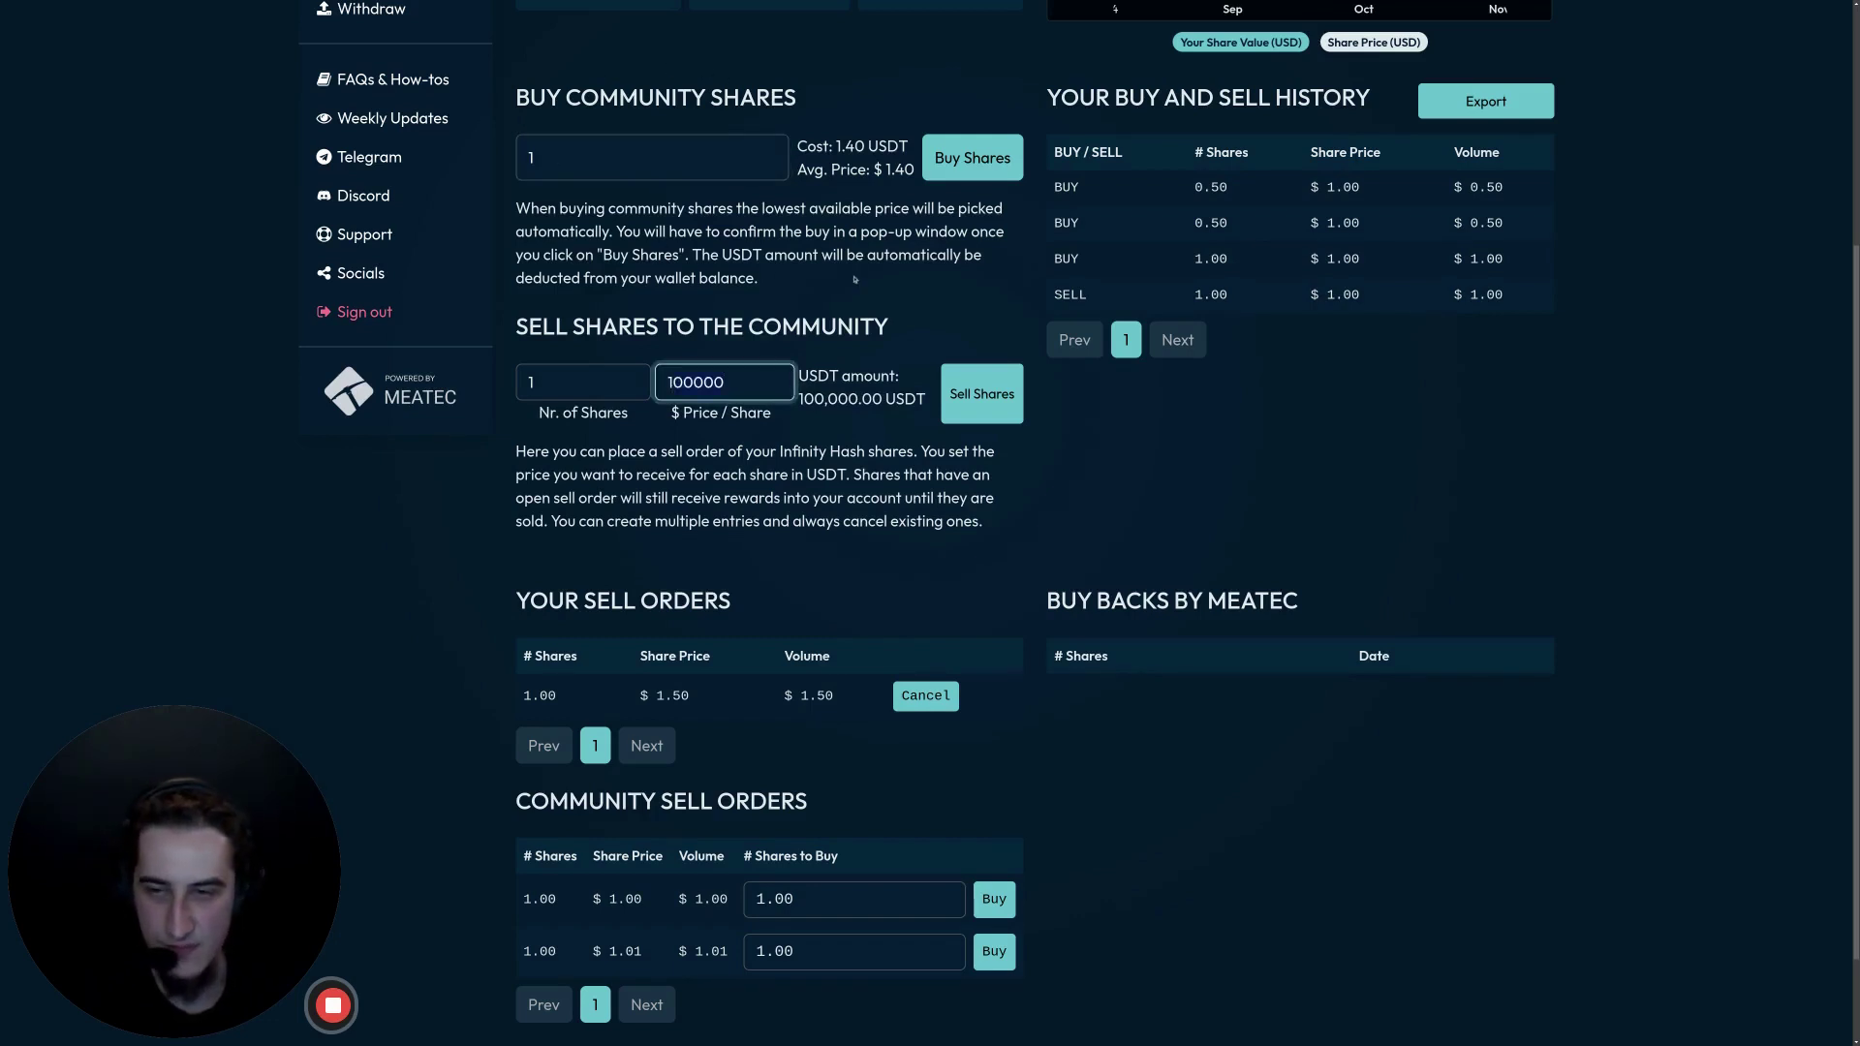
{"action": "key", "text": "ctrl+a"}
{"action": "type", "text": "1"}
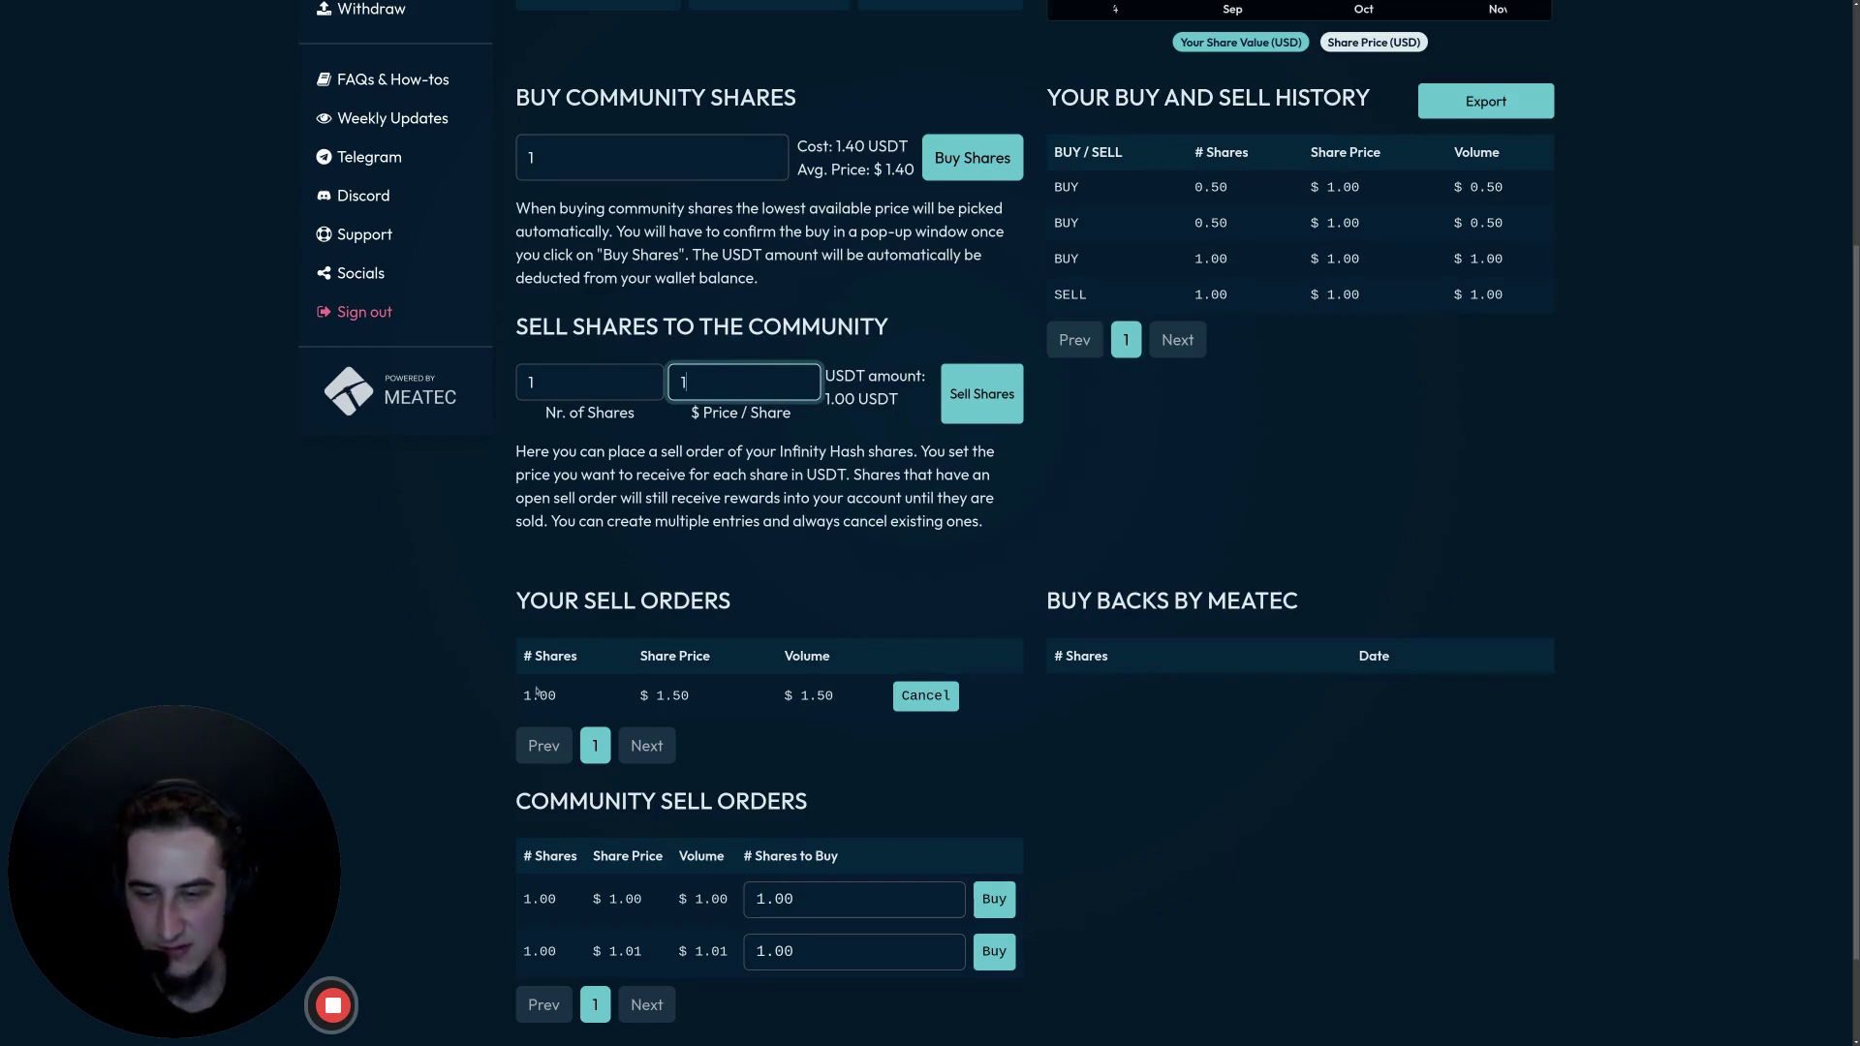
{"action": "left_click", "coordinate": [810, 696]}
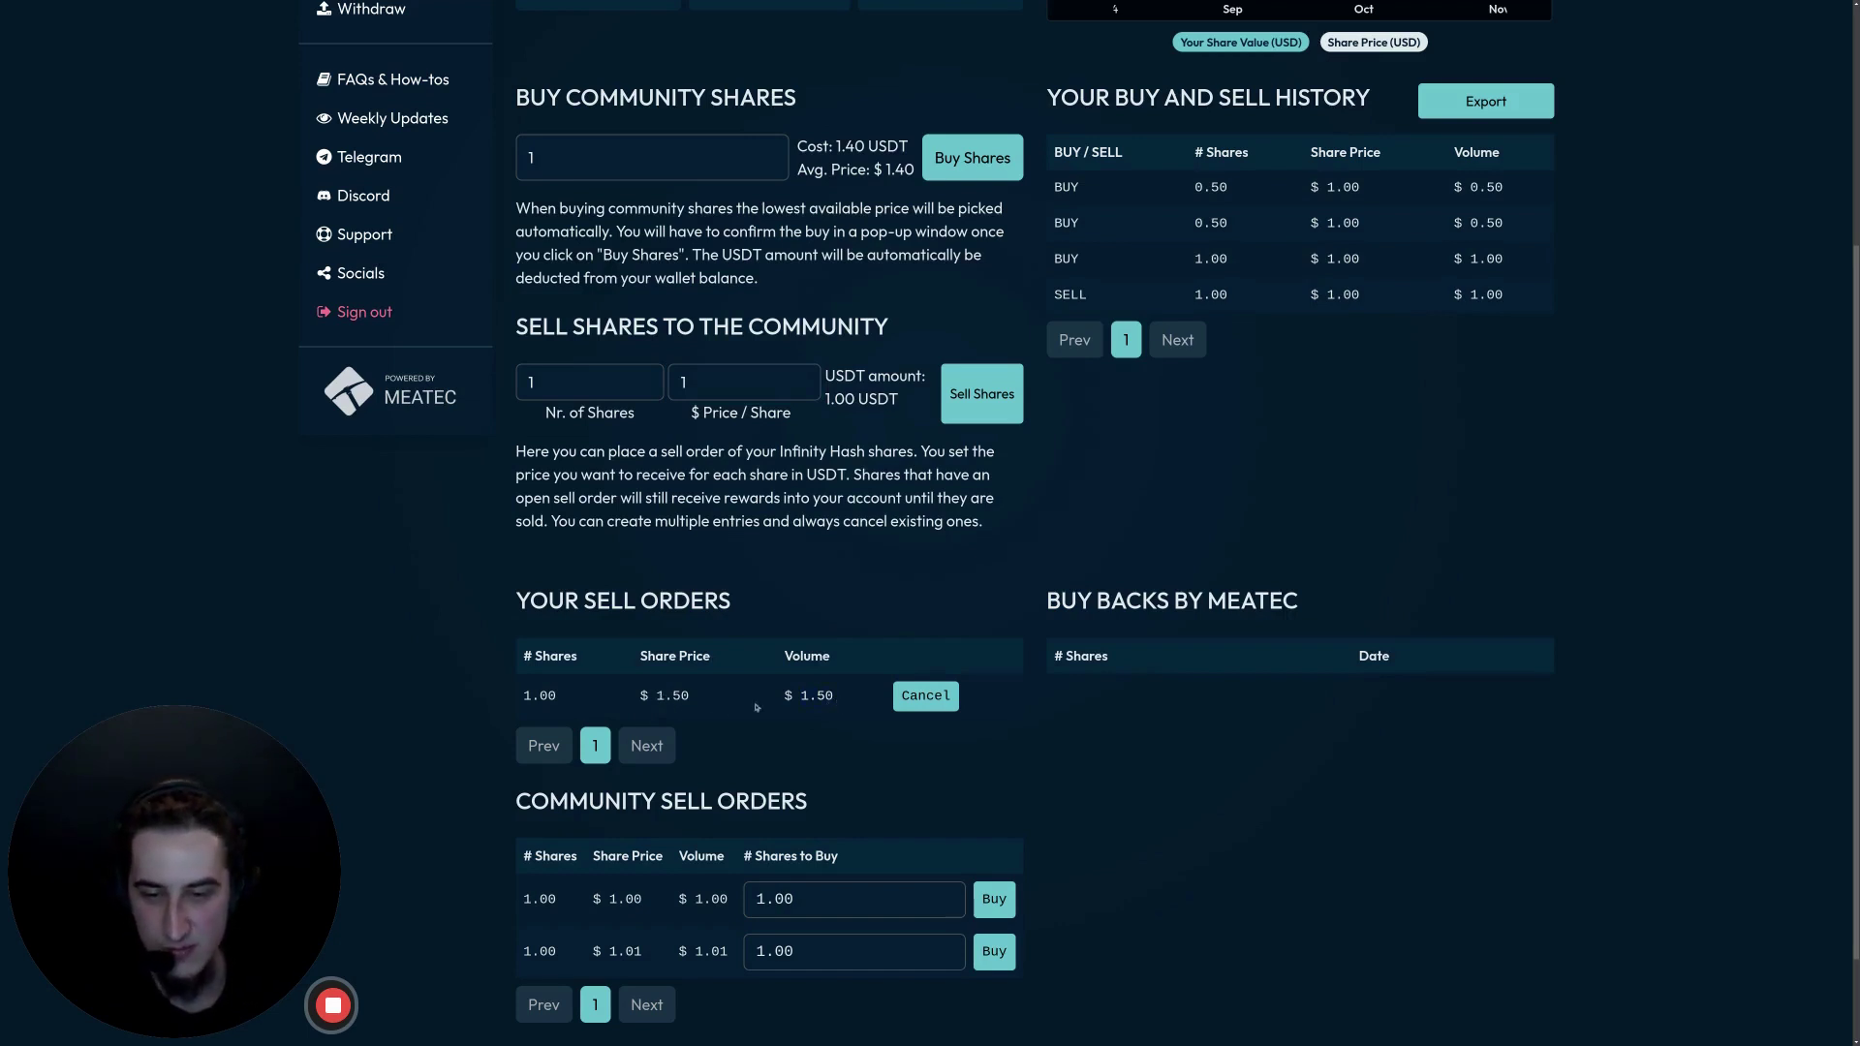
Step: Review the sell price field and highlight the sell-order explanation text
{"action": "scroll", "coordinate": [848, 678], "scroll_direction": "up", "scroll_amount": 4}
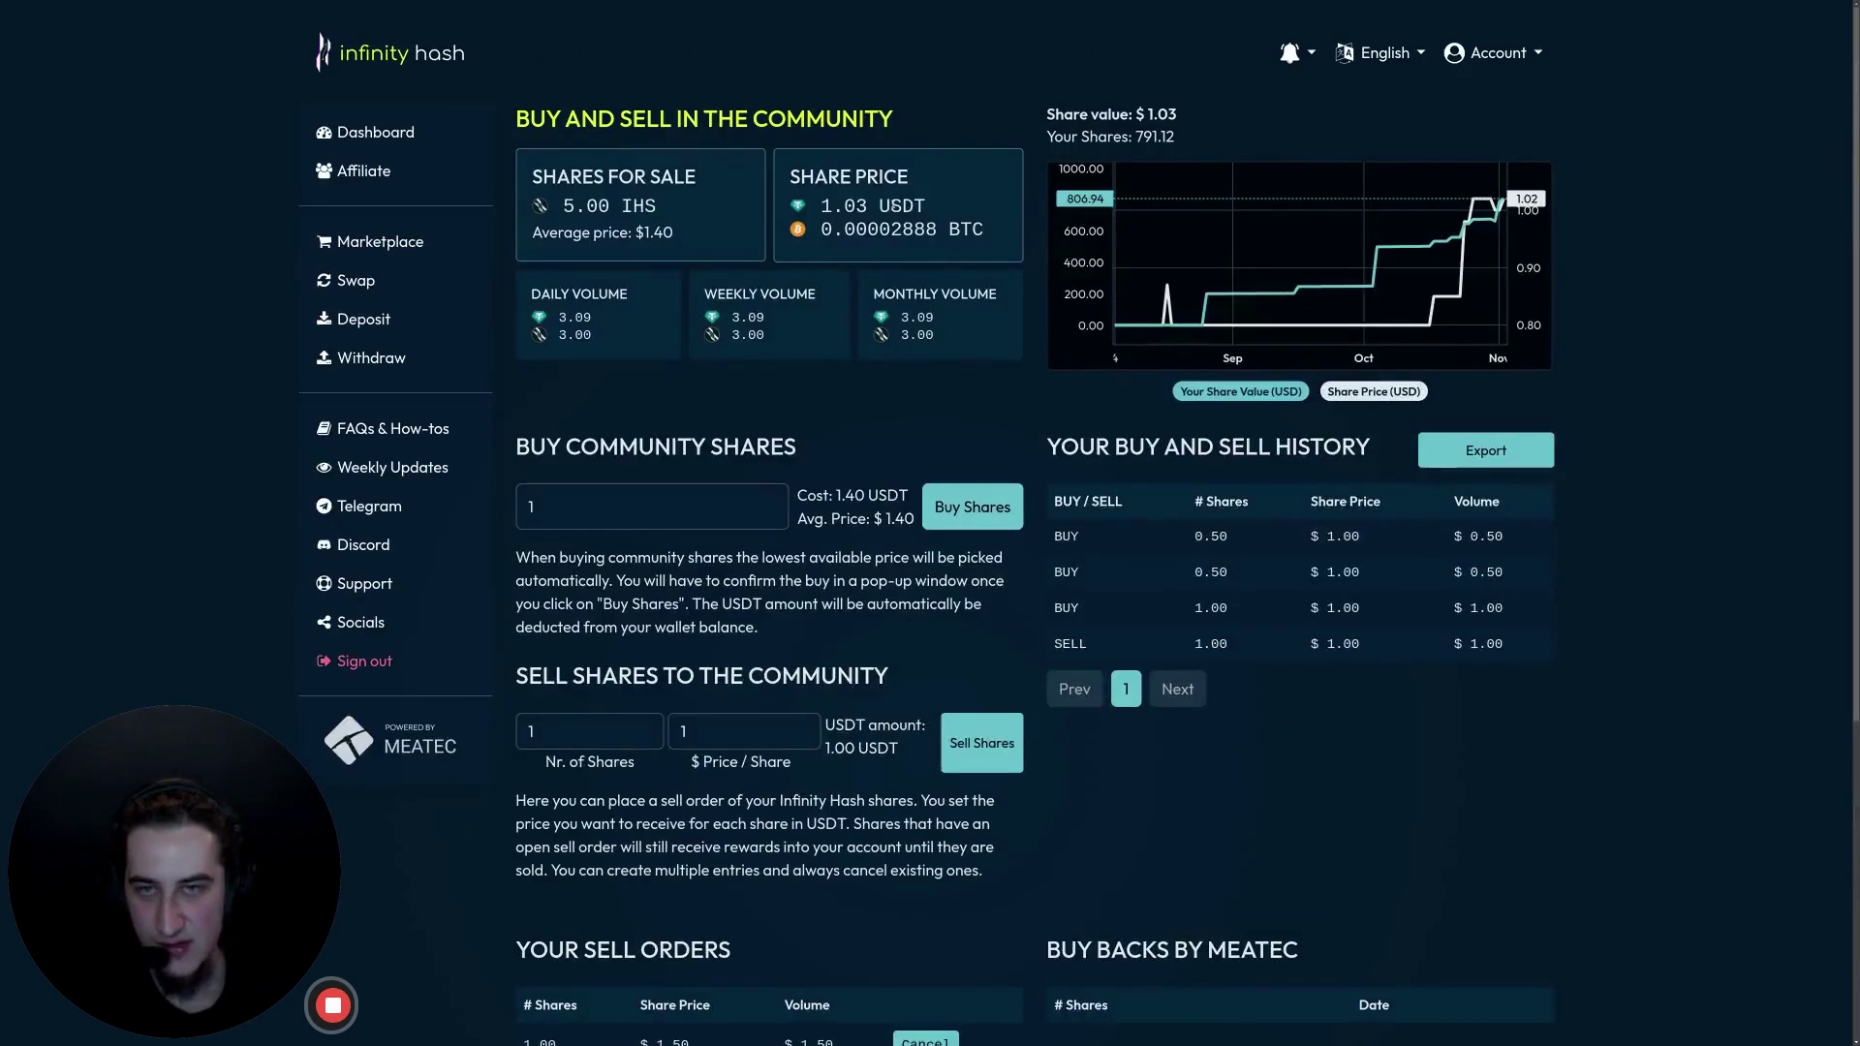
{"action": "scroll", "coordinate": [851, 682], "scroll_direction": "down", "scroll_amount": 5}
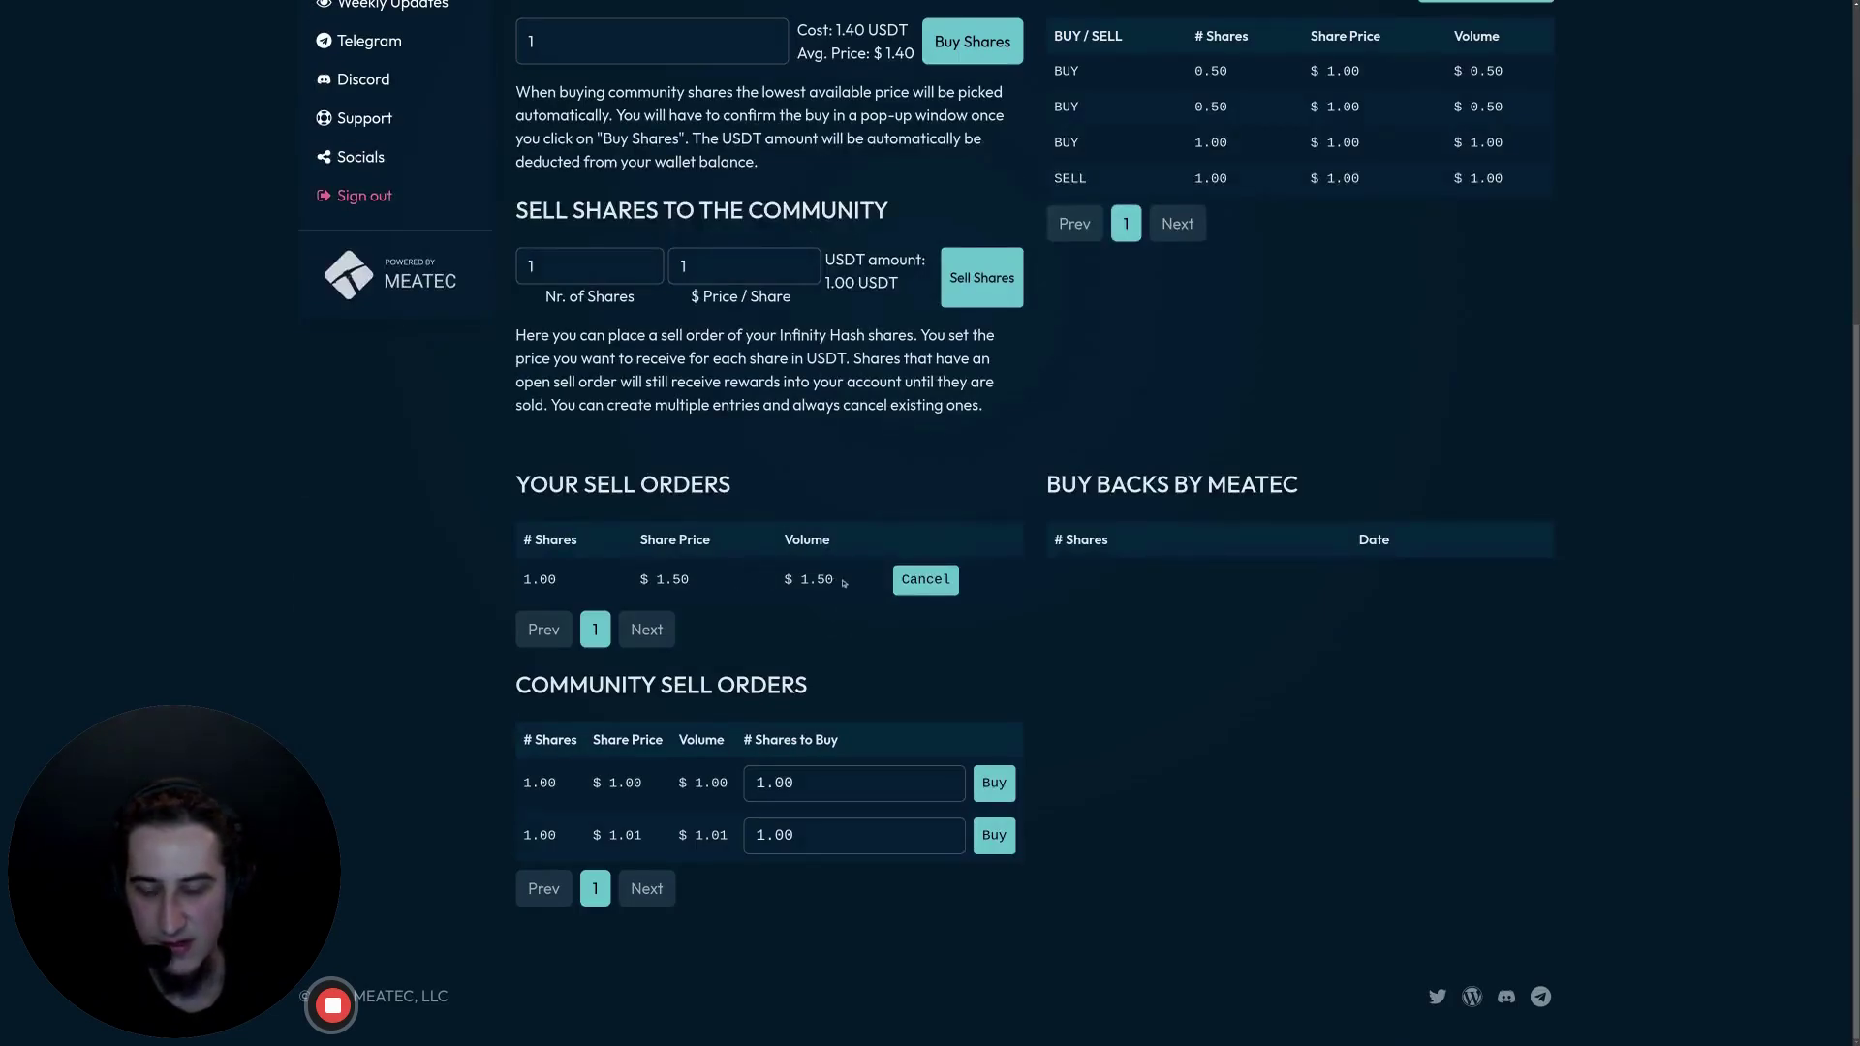
{"action": "left_click", "coordinate": [717, 267]}
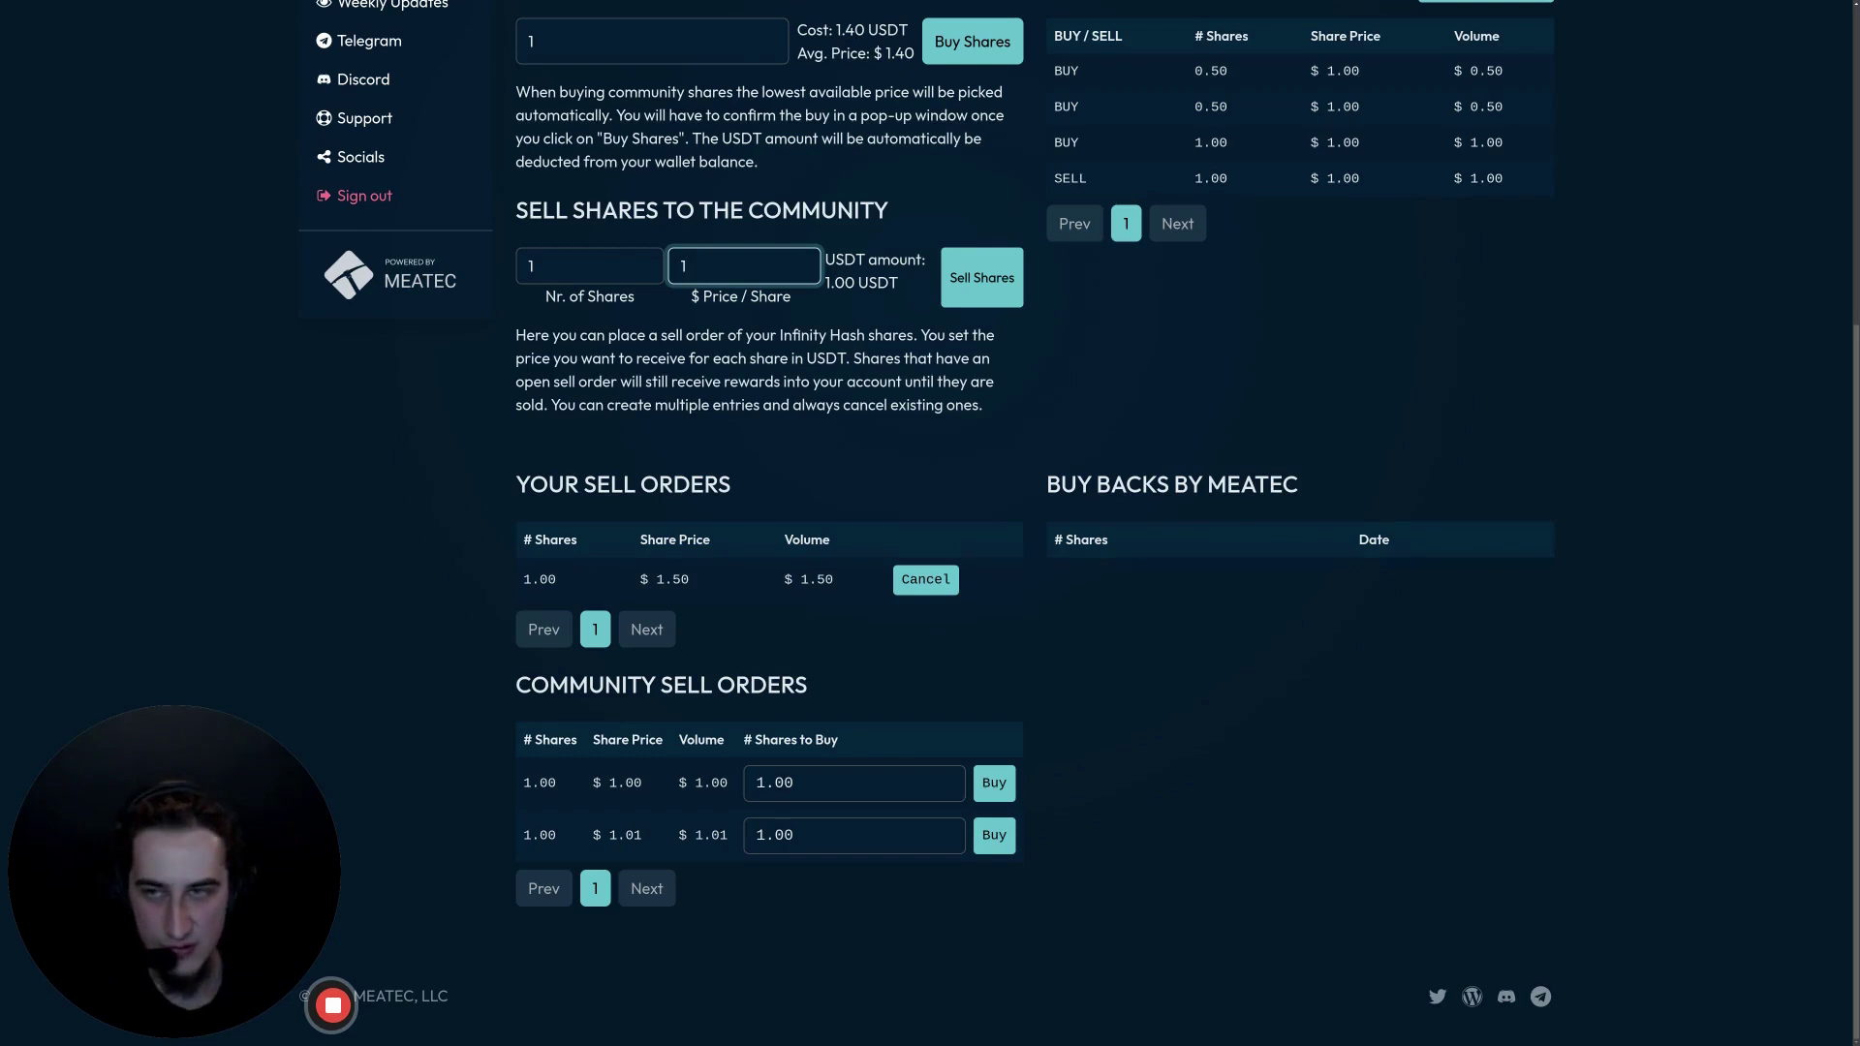
{"action": "left_click", "coordinate": [699, 408]}
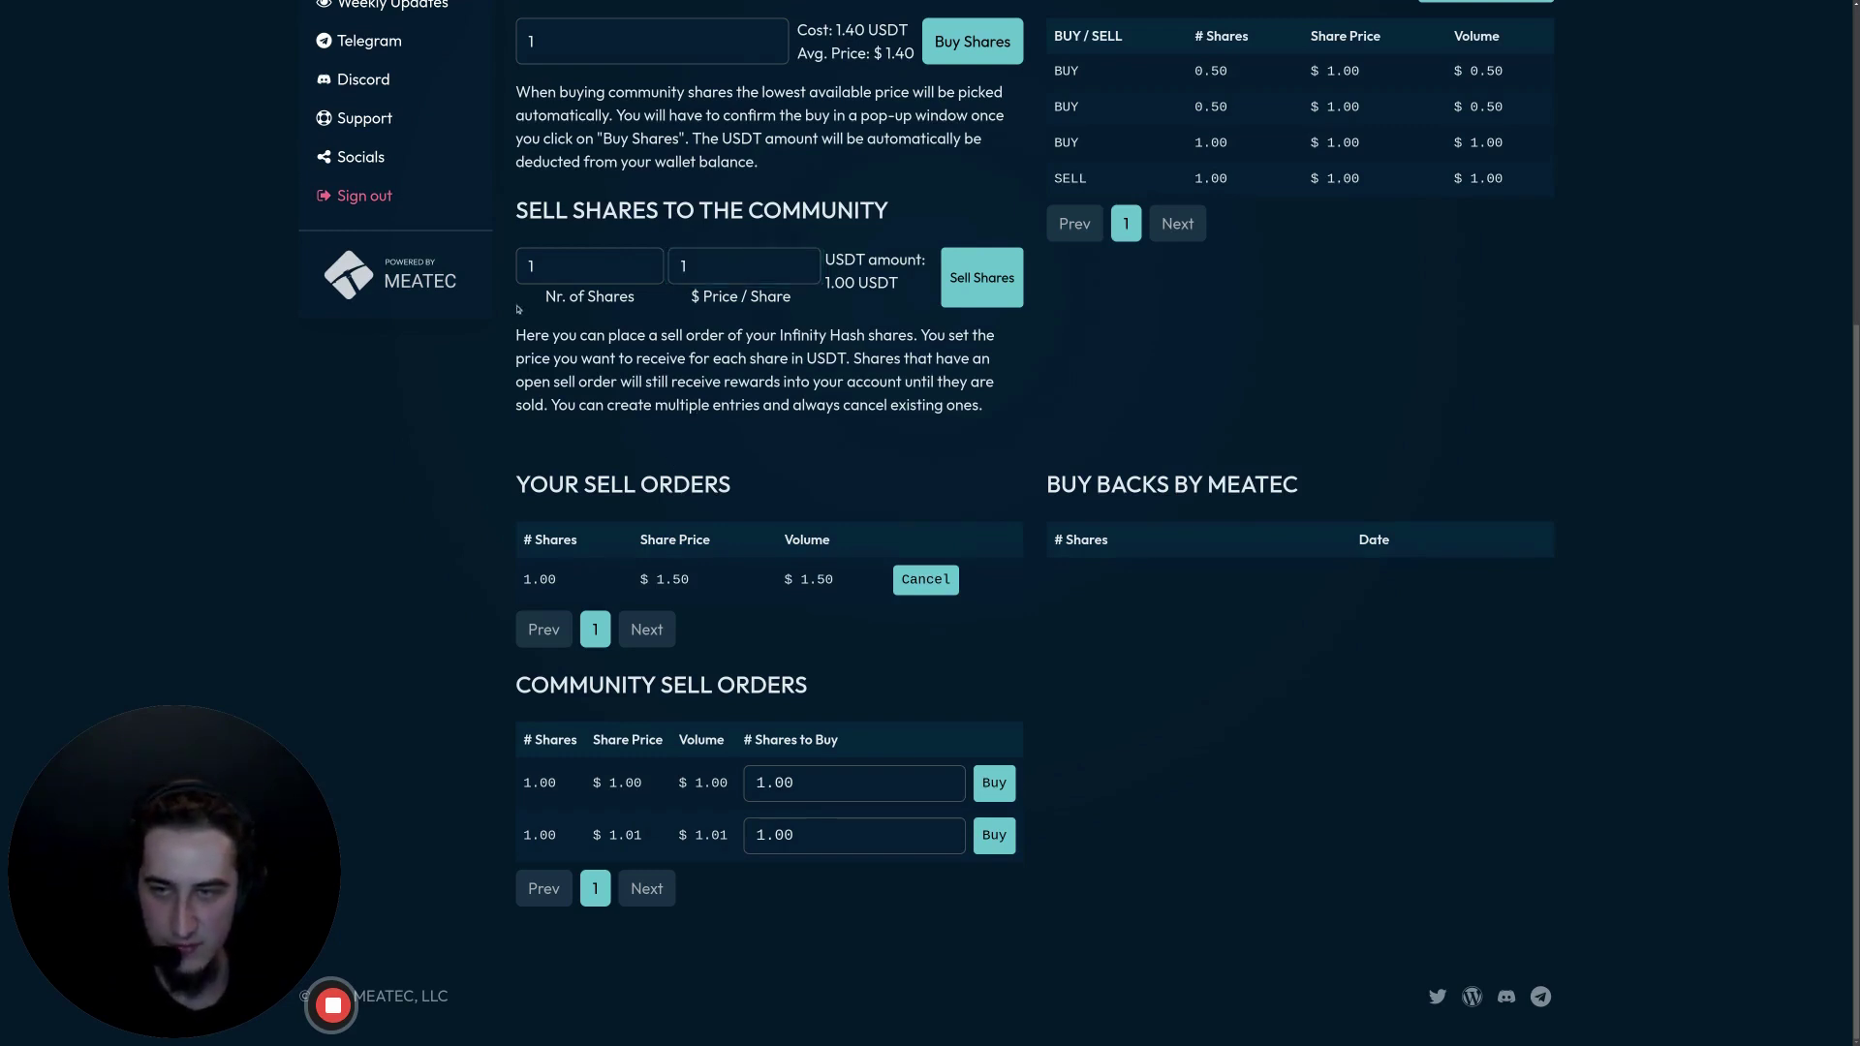
{"action": "left_click_drag", "start_coordinate": [513, 334], "coordinate": [908, 383]}
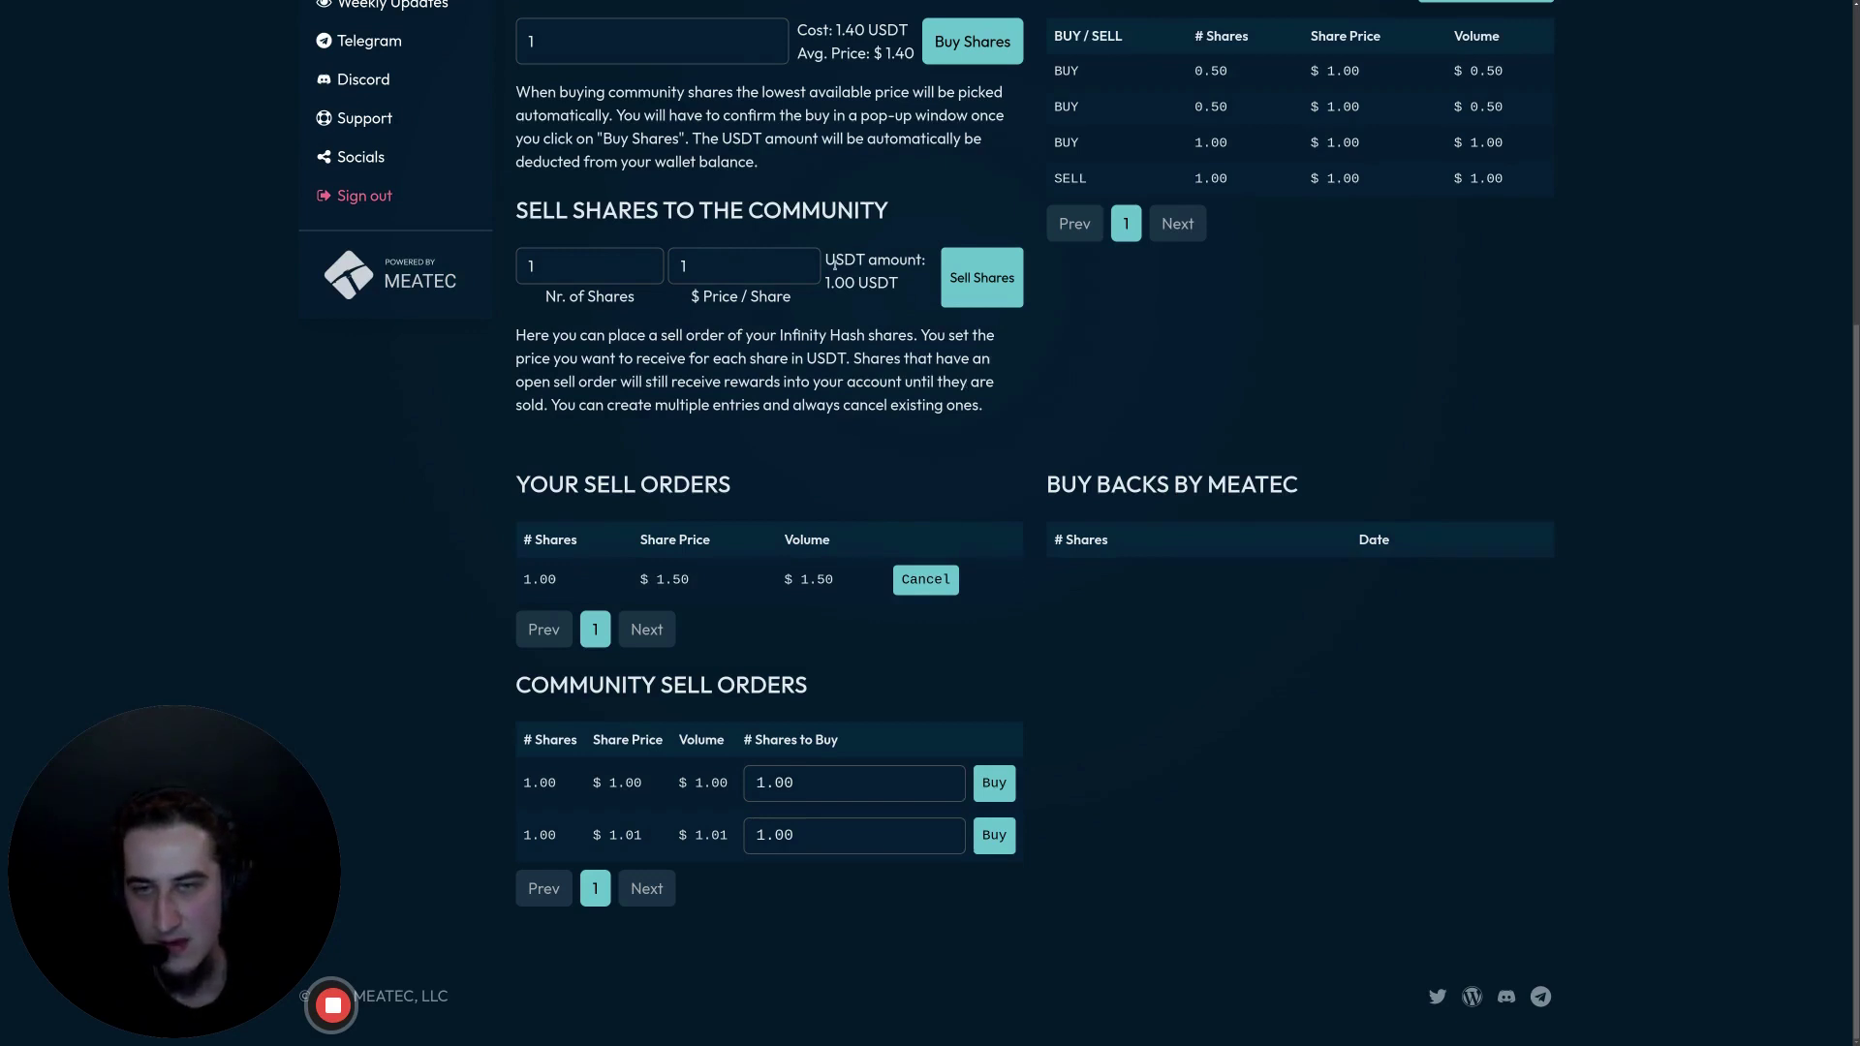
{"action": "left_click", "coordinate": [708, 268]}
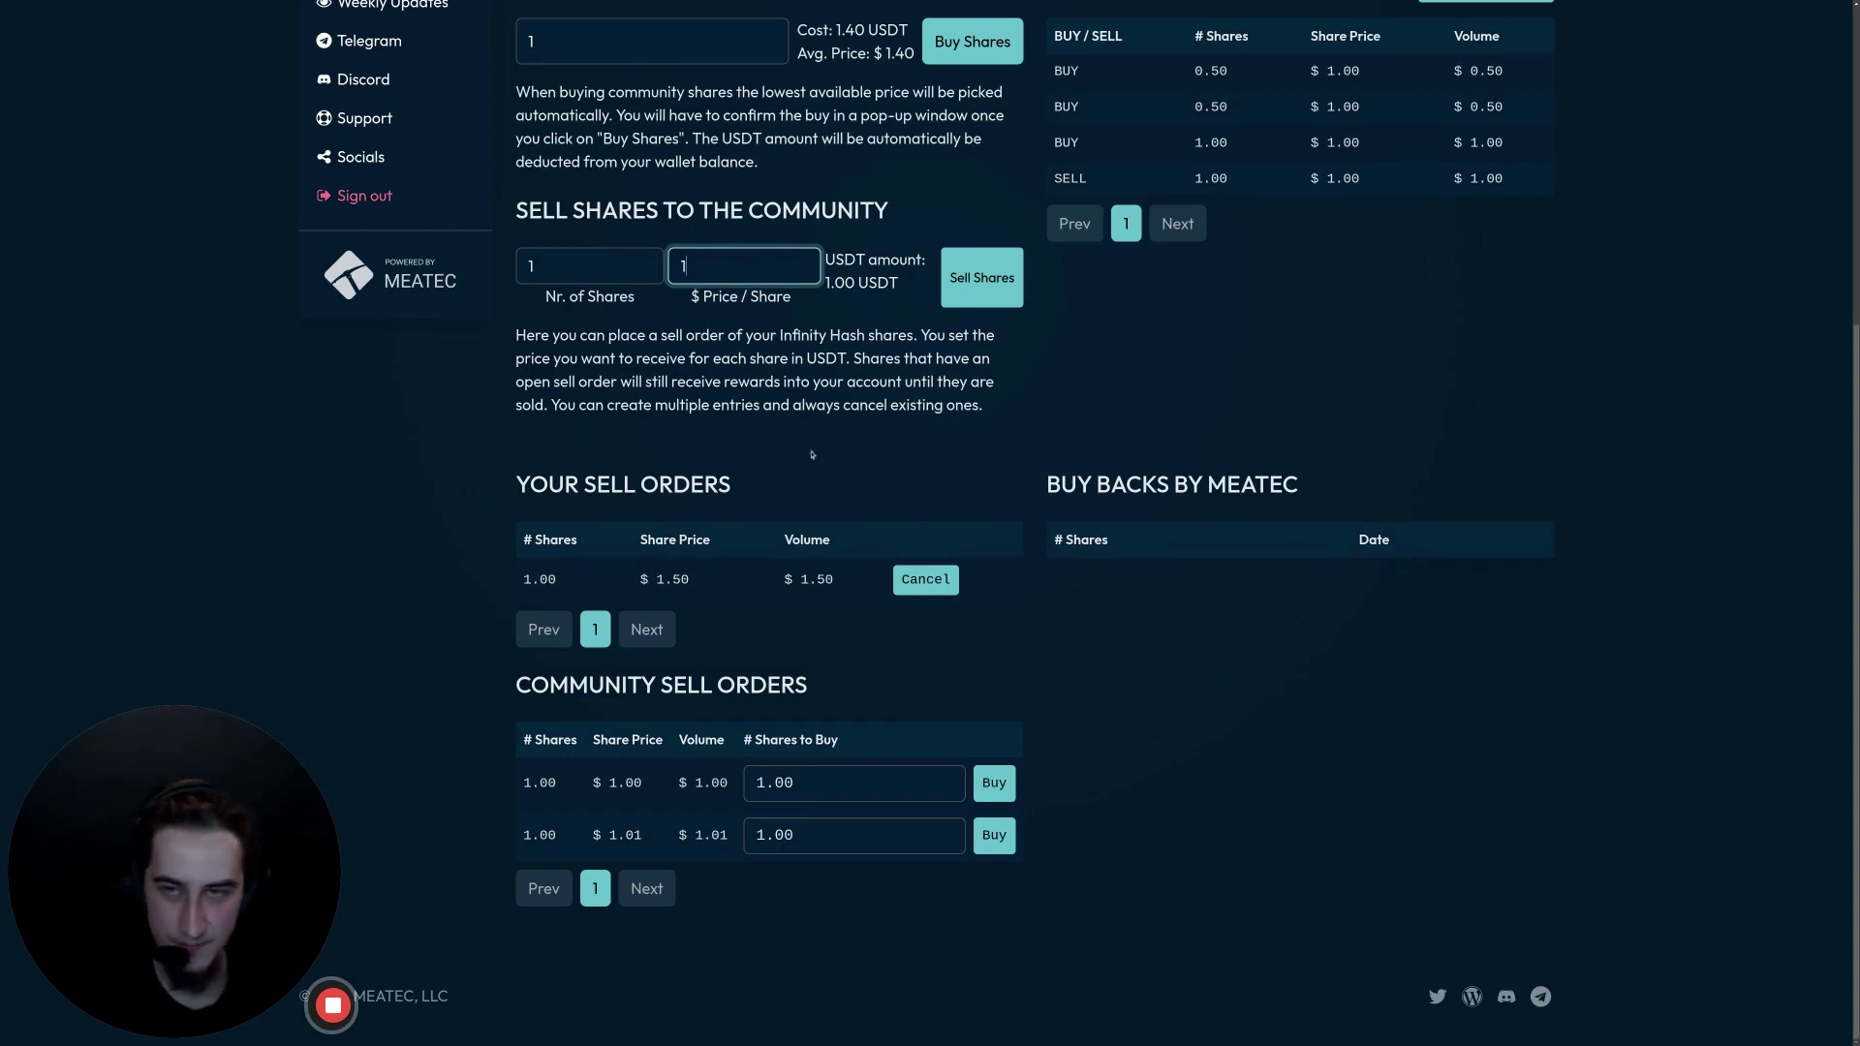
{"action": "scroll", "coordinate": [802, 443], "scroll_direction": "up", "scroll_amount": 2}
{"action": "left_click", "coordinate": [777, 346]}
{"action": "scroll", "coordinate": [765, 349], "scroll_direction": "up", "scroll_amount": 2}
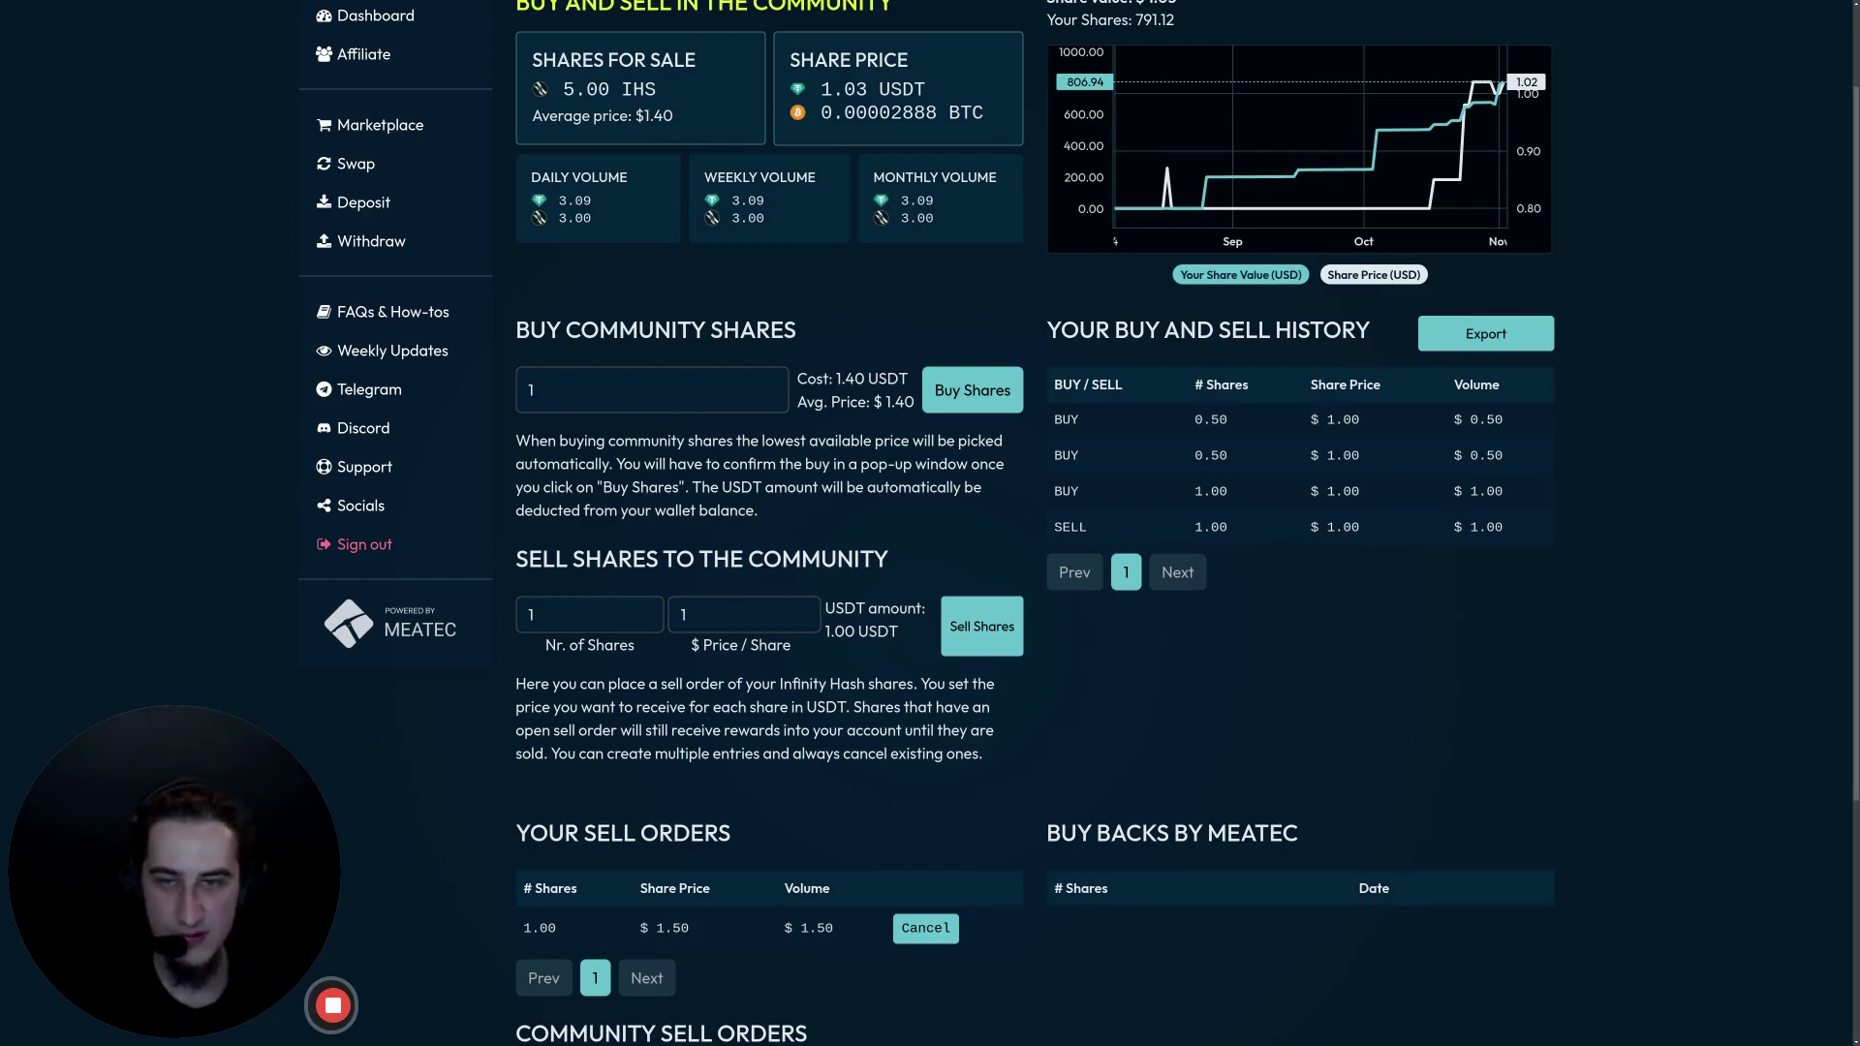
{"action": "scroll", "coordinate": [828, 330], "scroll_direction": "down", "scroll_amount": 3}
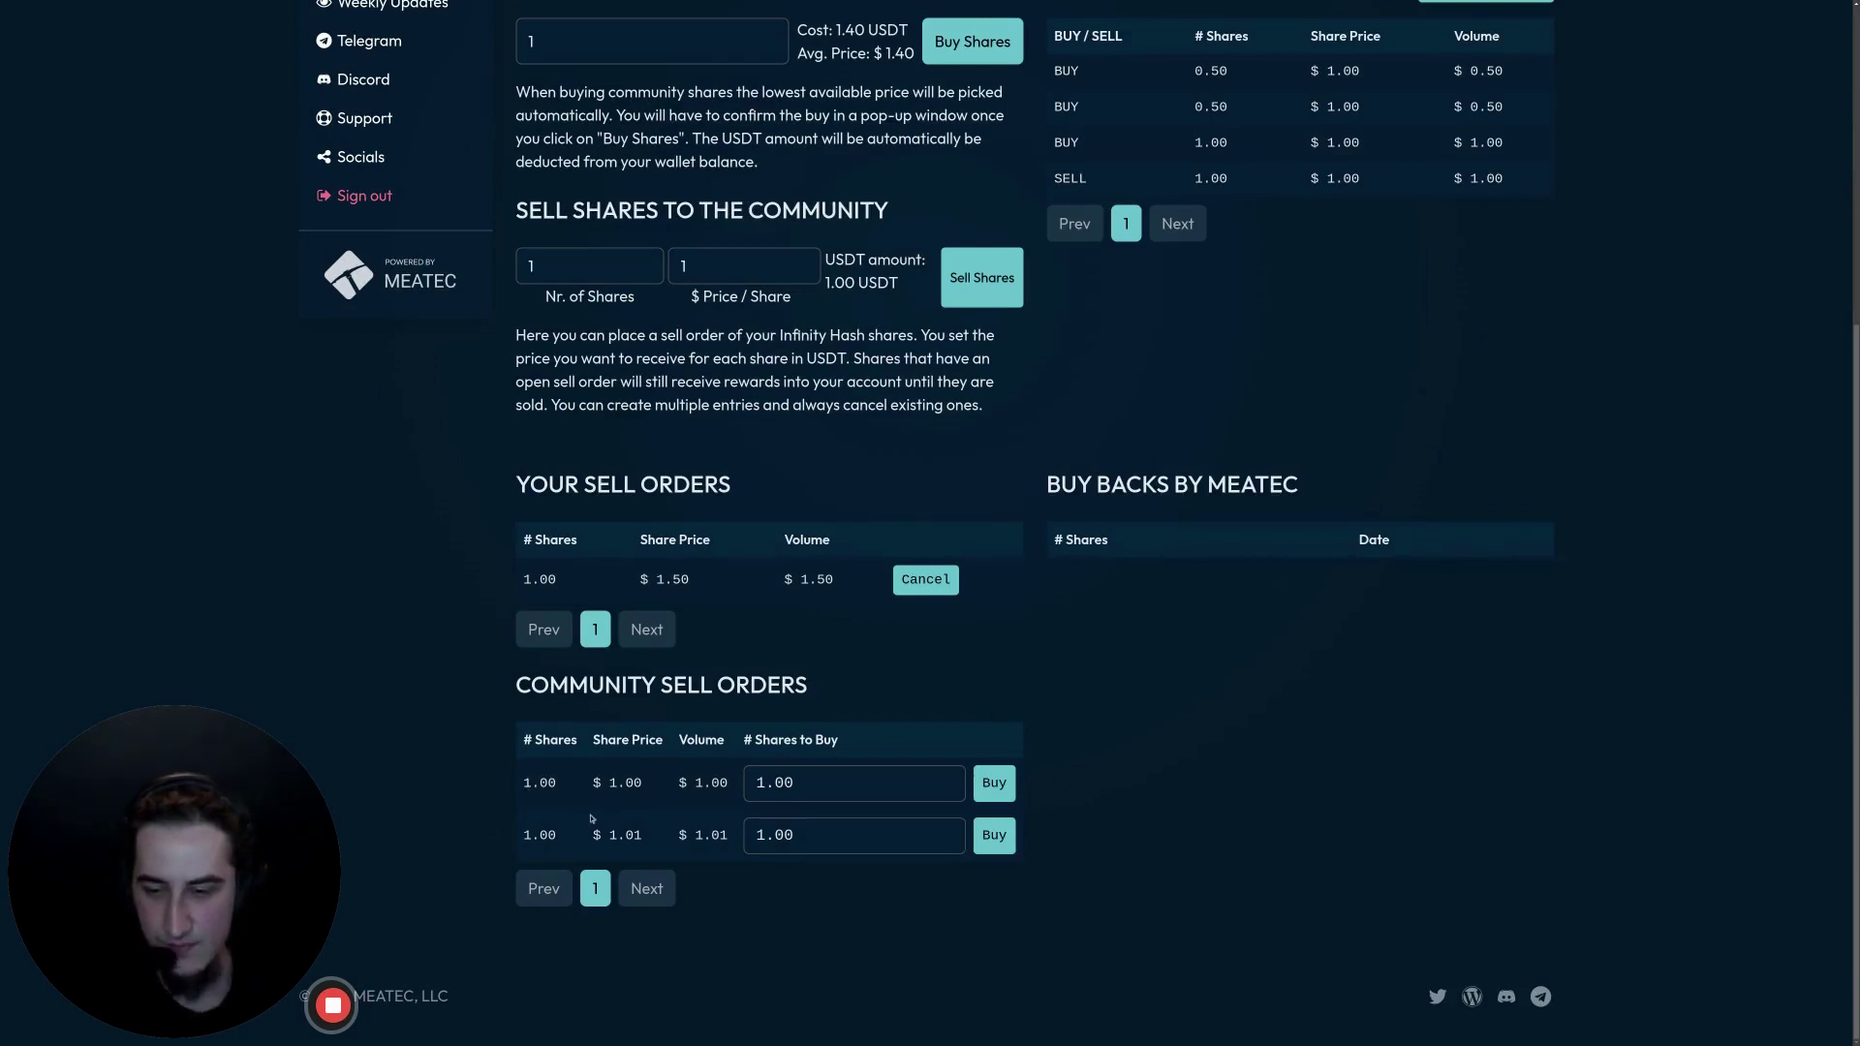
{"action": "left_click", "coordinate": [559, 785]}
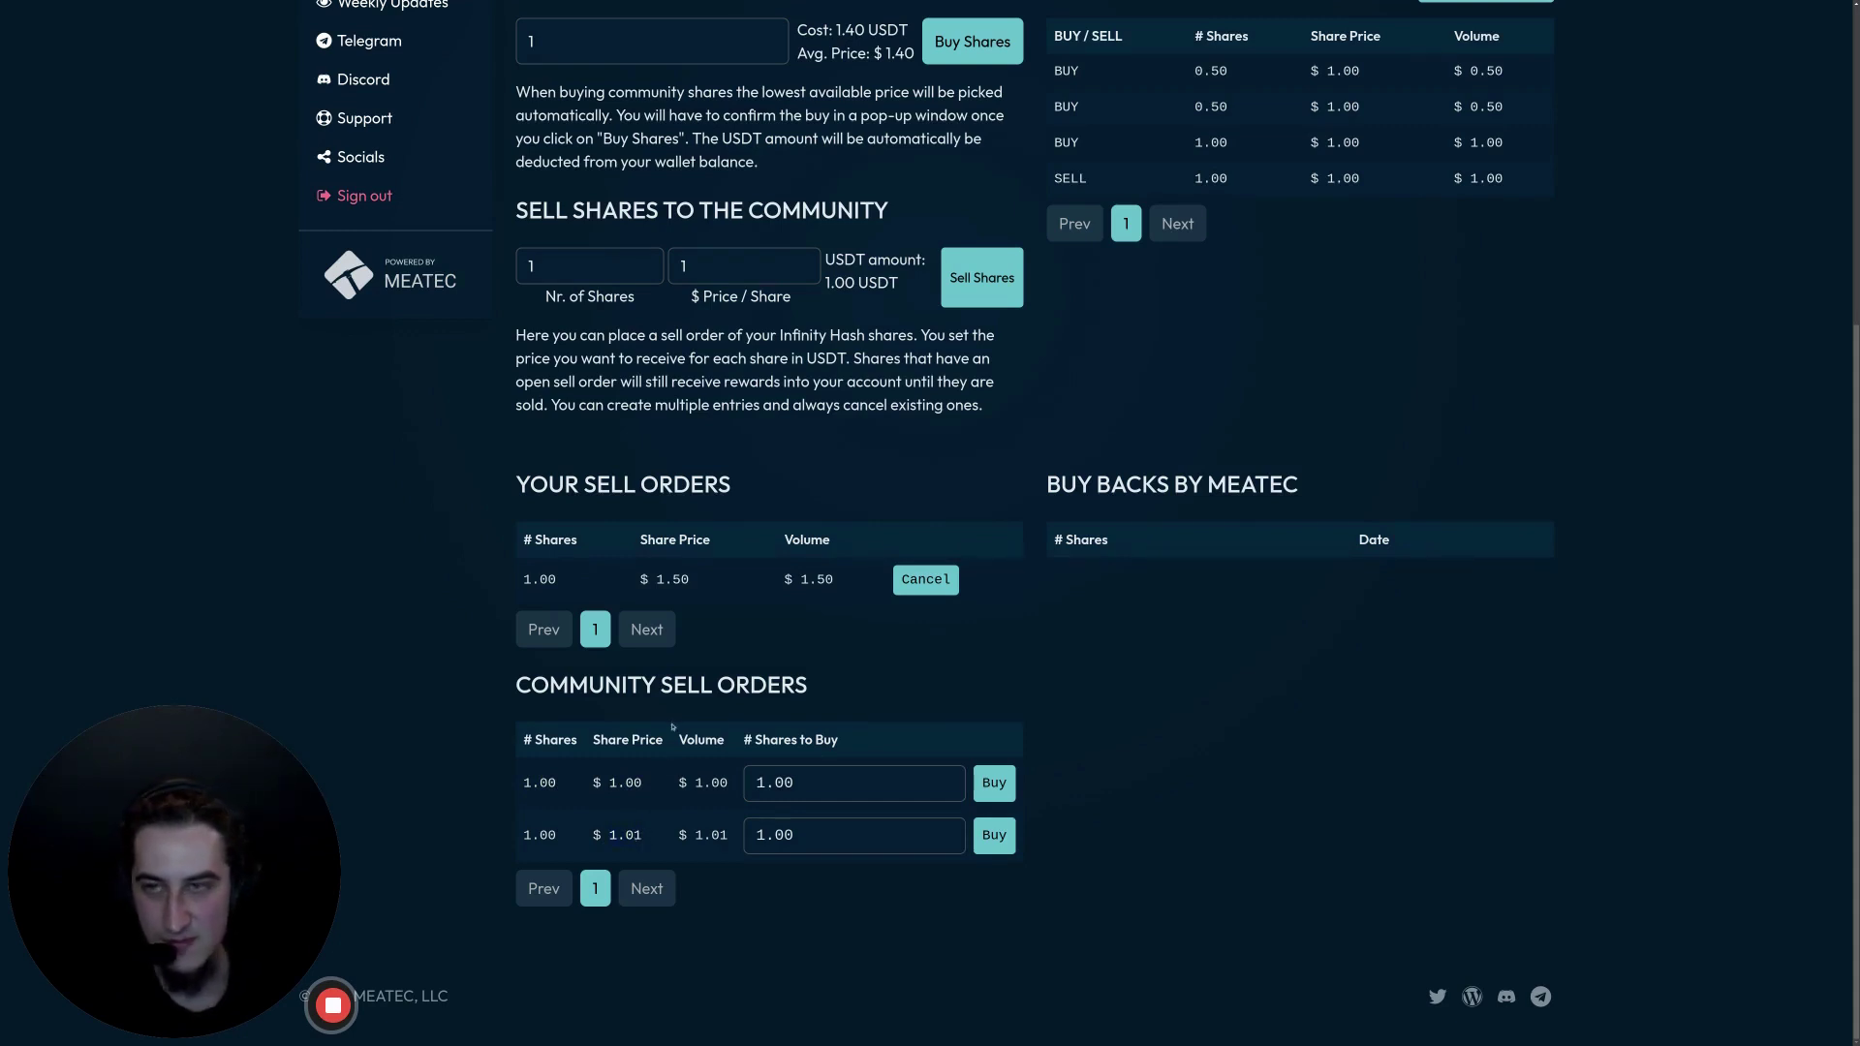
{"action": "scroll", "coordinate": [672, 726], "scroll_direction": "up", "scroll_amount": 4}
{"action": "left_click", "coordinate": [609, 406]}
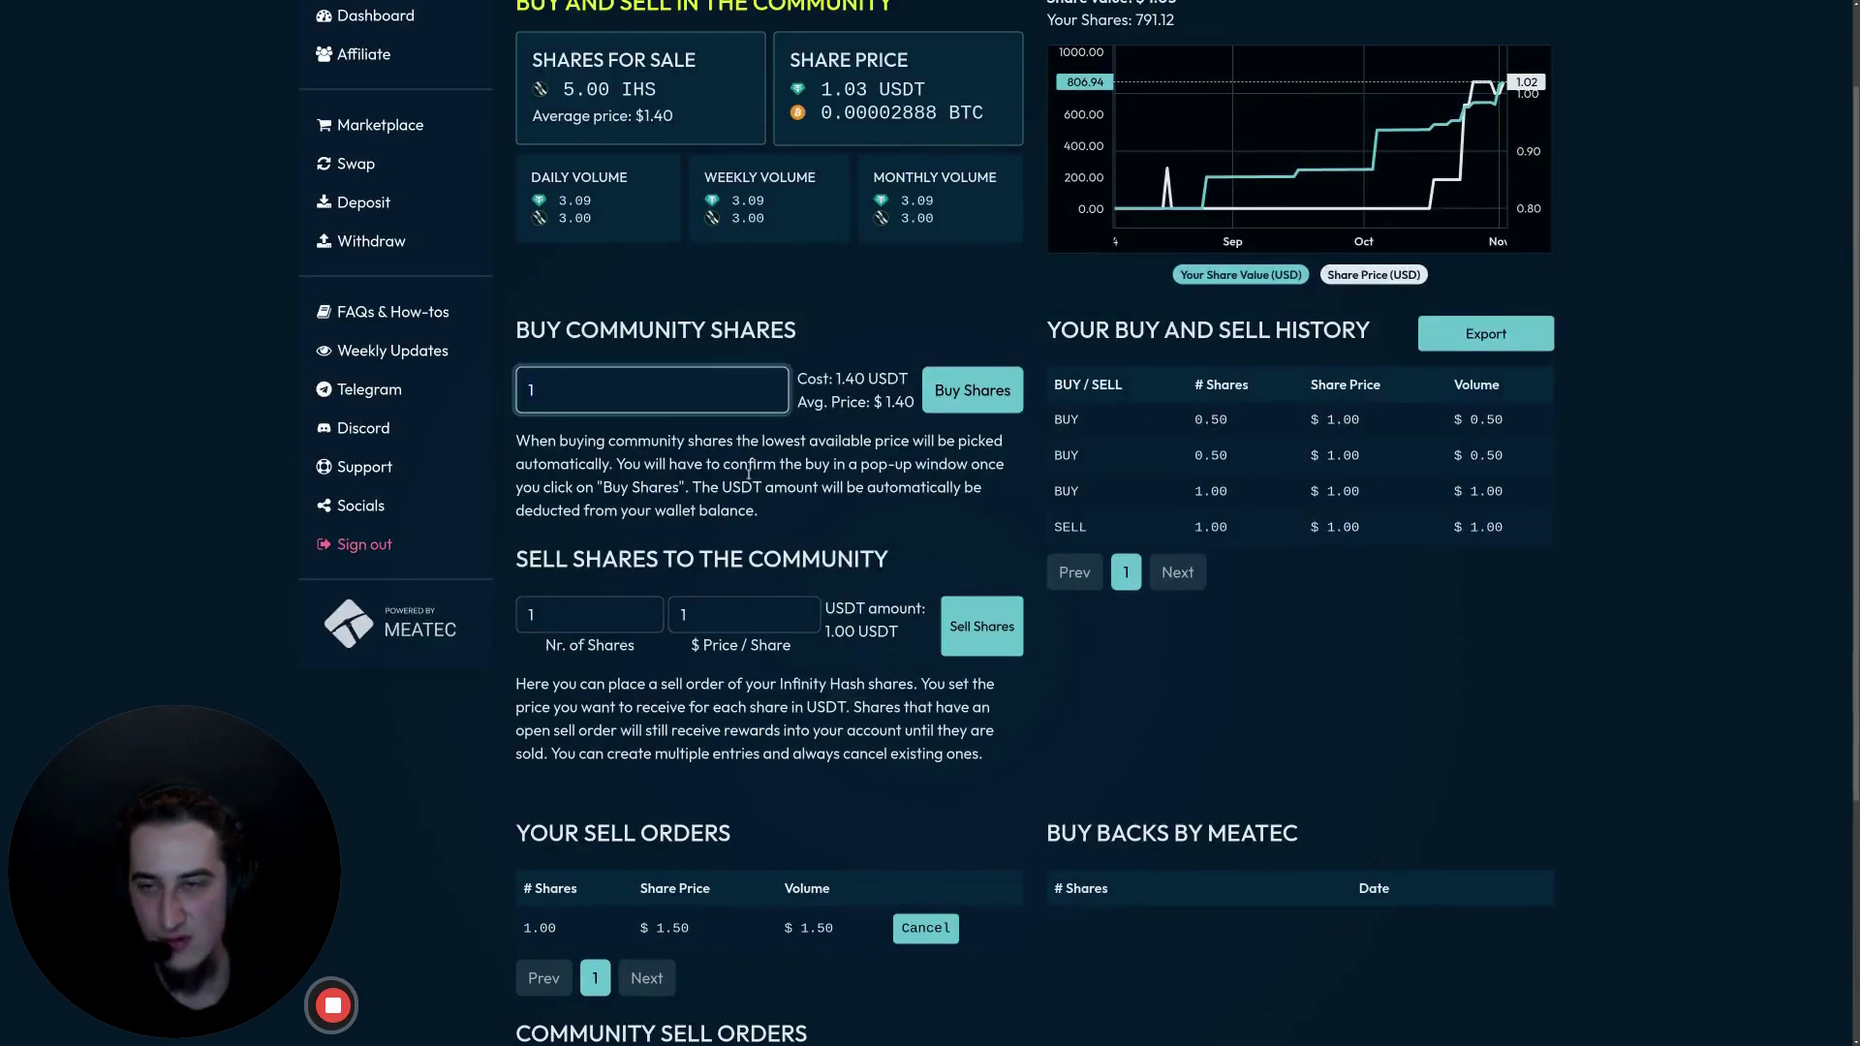
{"action": "left_click", "coordinate": [839, 511]}
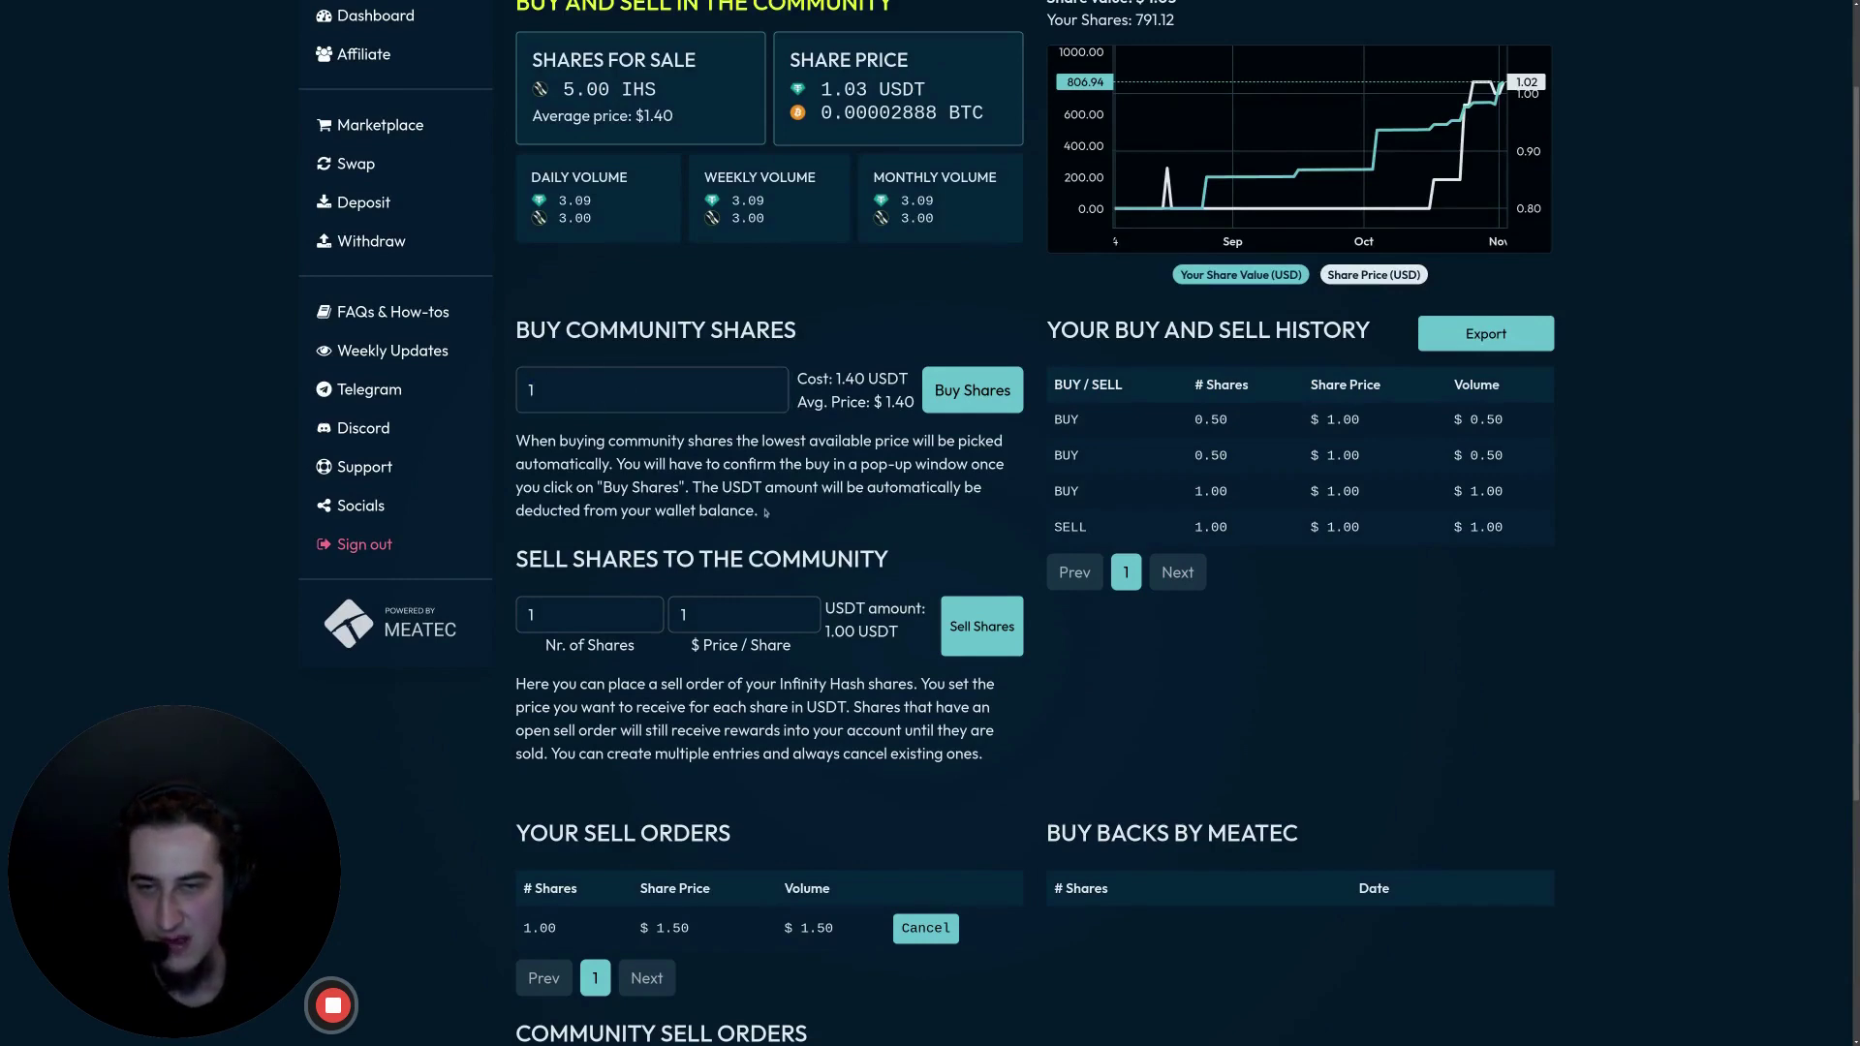
{"action": "scroll", "coordinate": [970, 398], "scroll_direction": "down", "scroll_amount": 3}
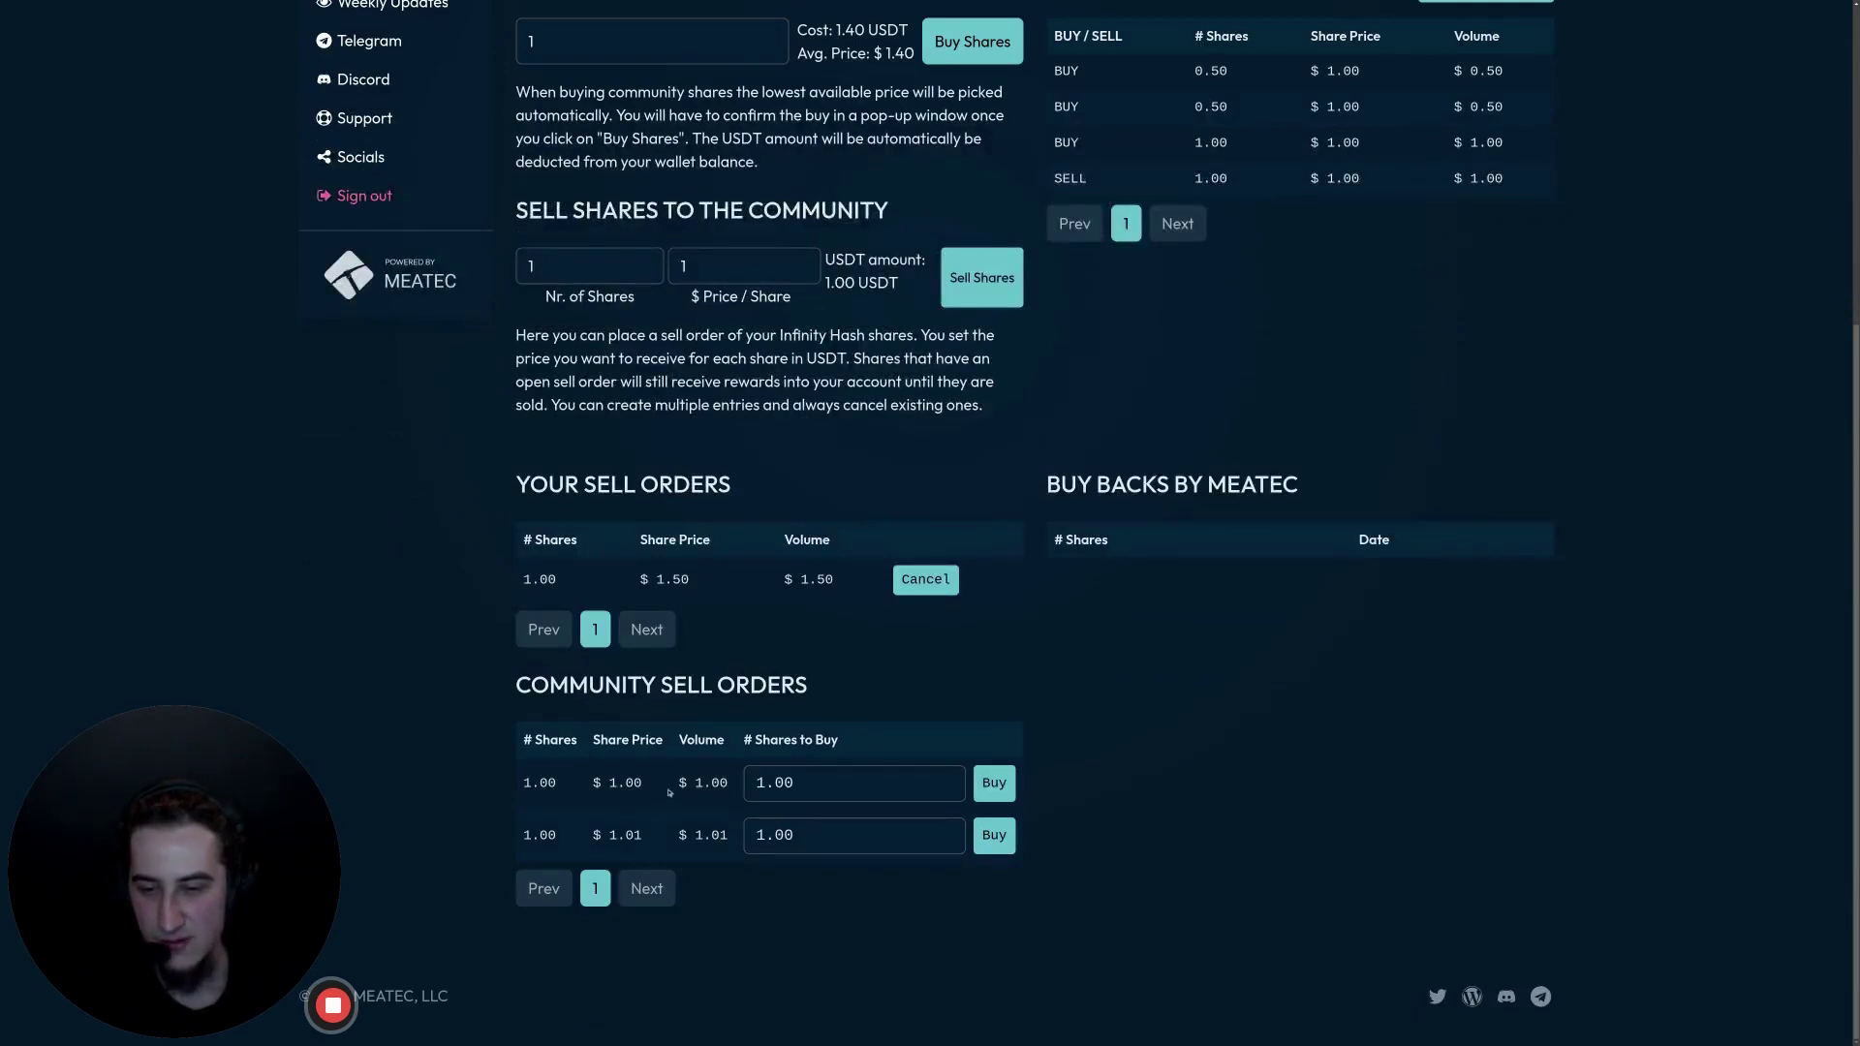
{"action": "scroll", "coordinate": [664, 793], "scroll_direction": "up", "scroll_amount": 3}
Step: Buy 0.5 community shares at $1.00, confirm, and dismiss the success message
{"action": "left_click", "coordinate": [581, 390]}
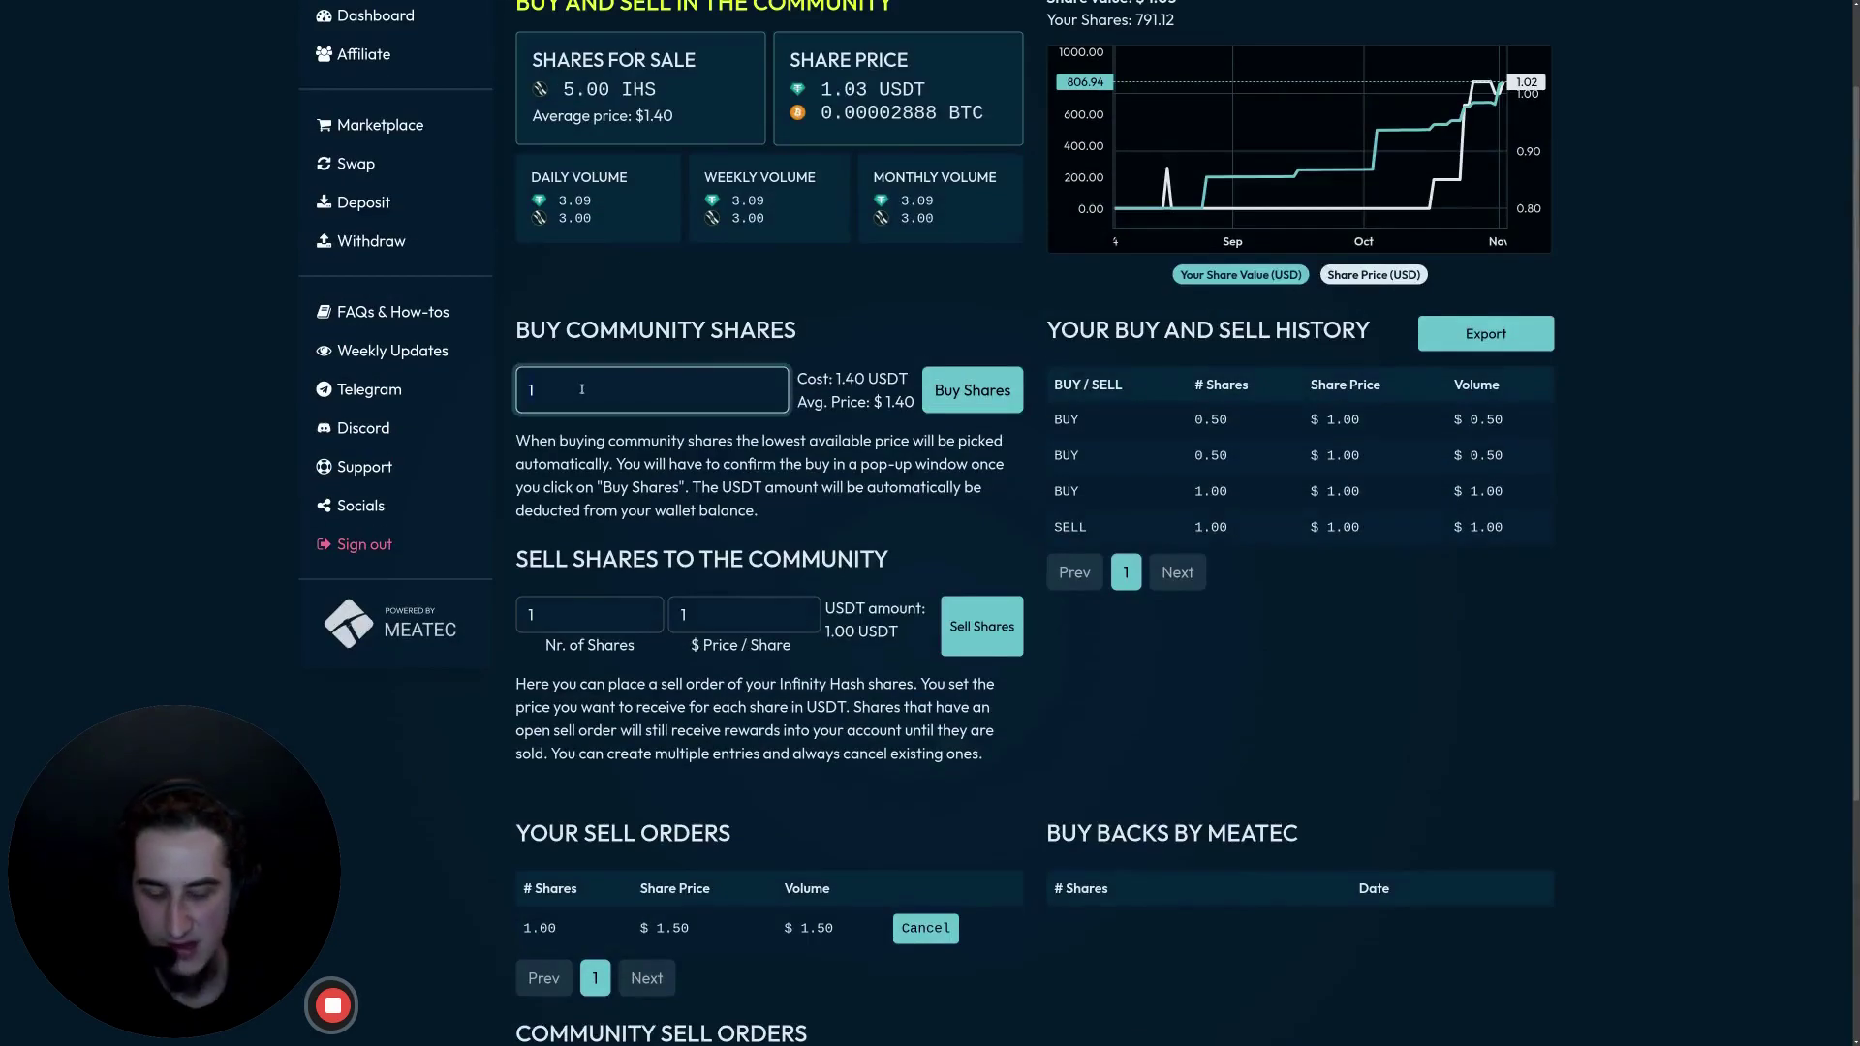
{"action": "key", "text": "BackSpace"}
{"action": "type", "text": "0.5"}
{"action": "left_click", "coordinate": [619, 475]}
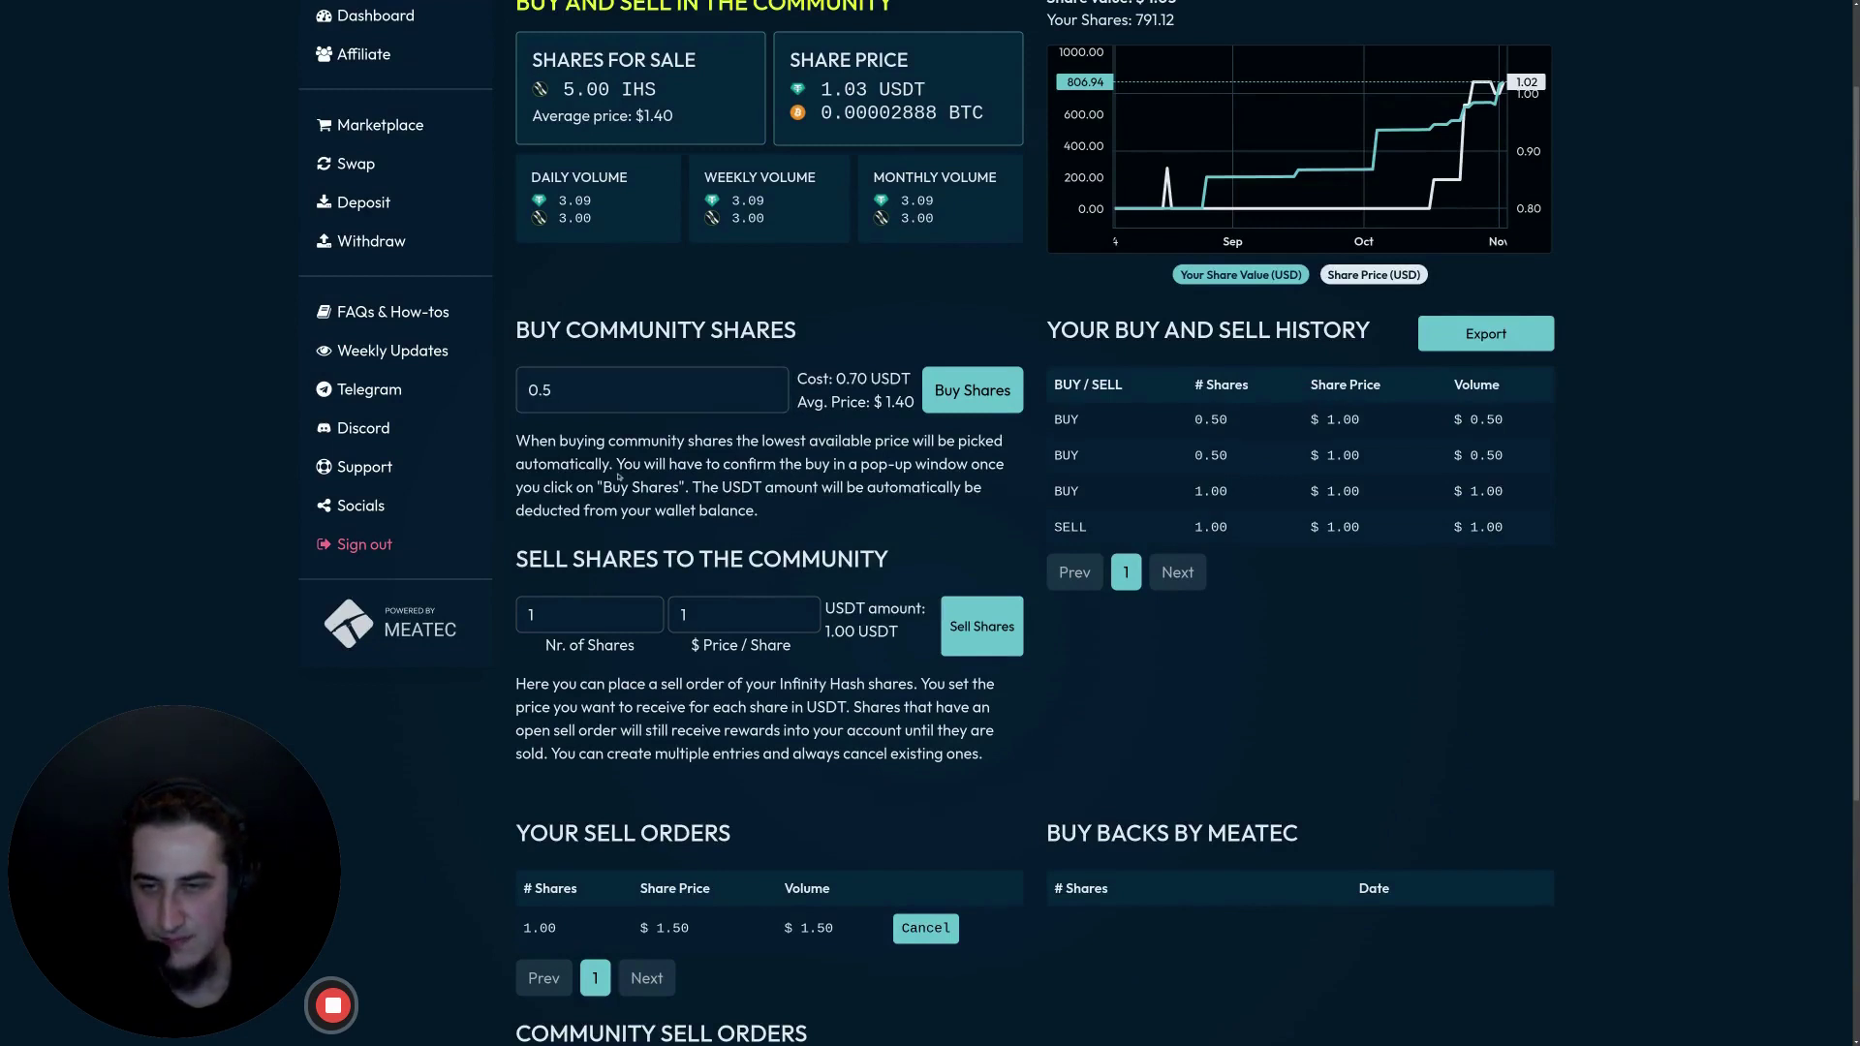
{"action": "left_click", "coordinate": [973, 389]}
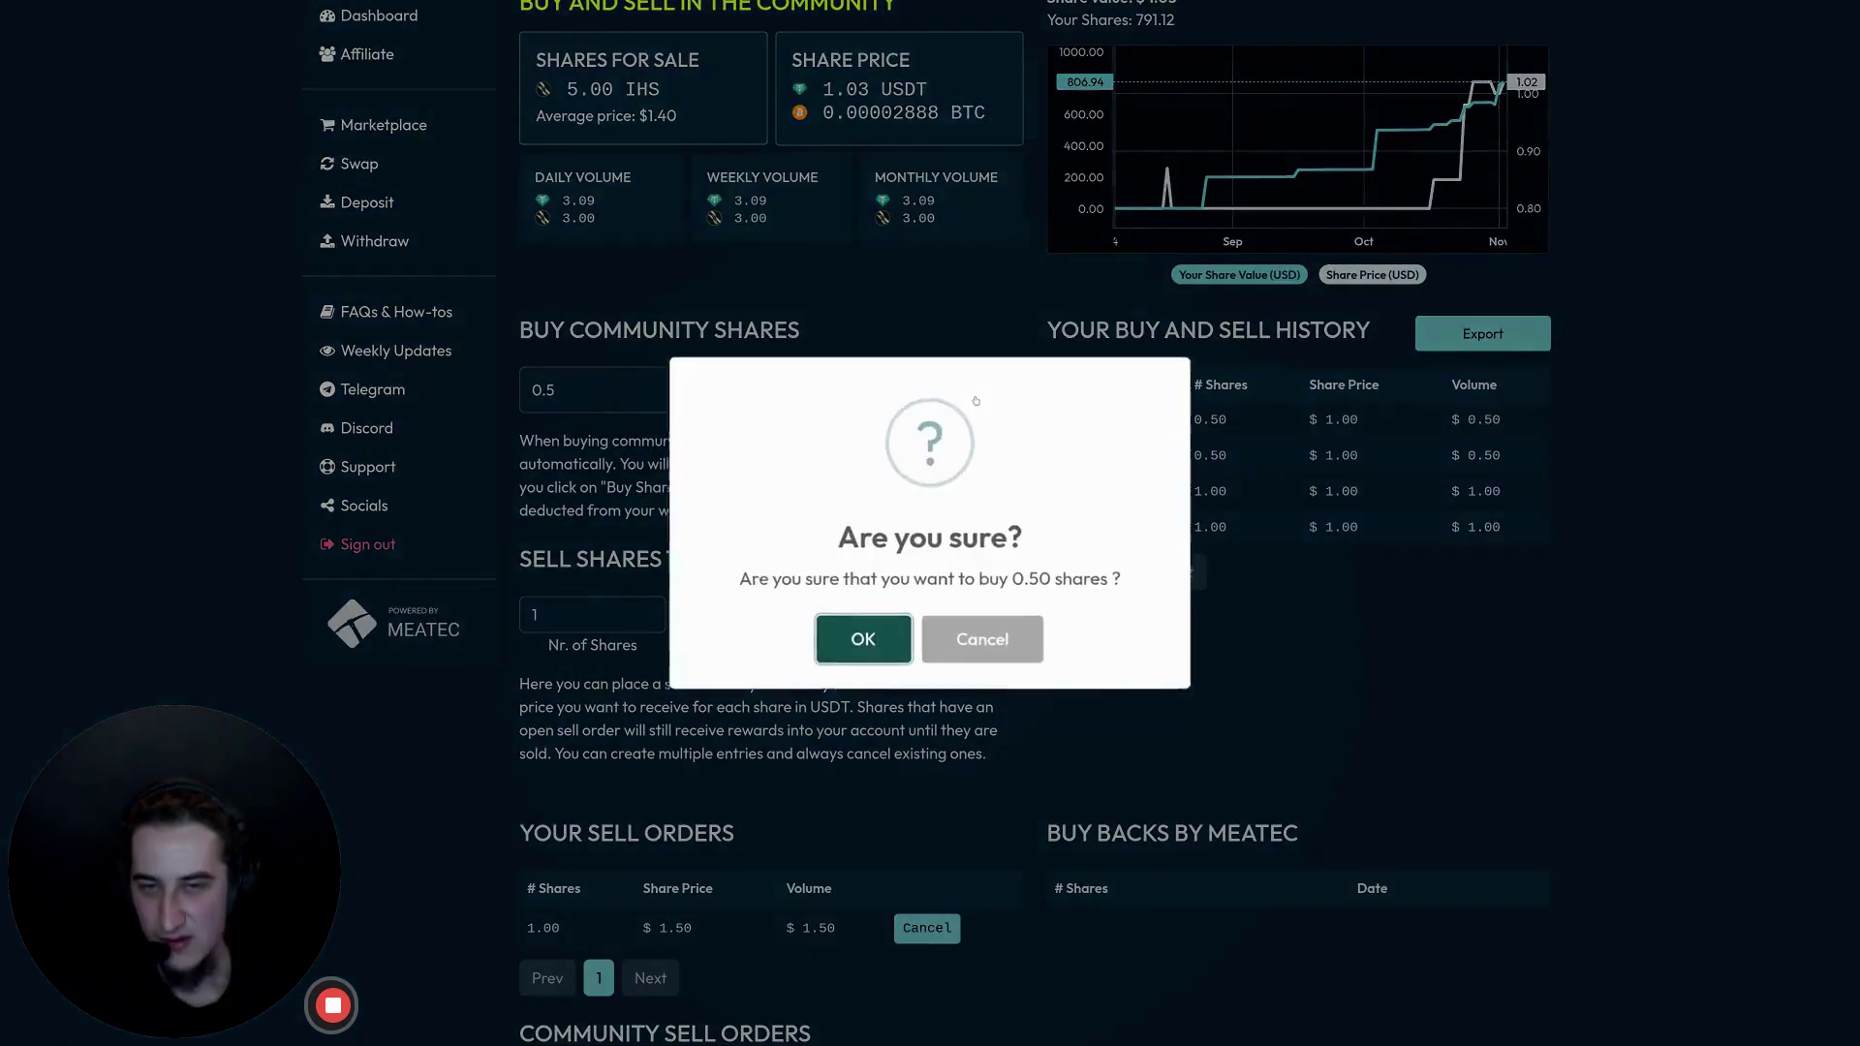
{"action": "left_click", "coordinate": [865, 634]}
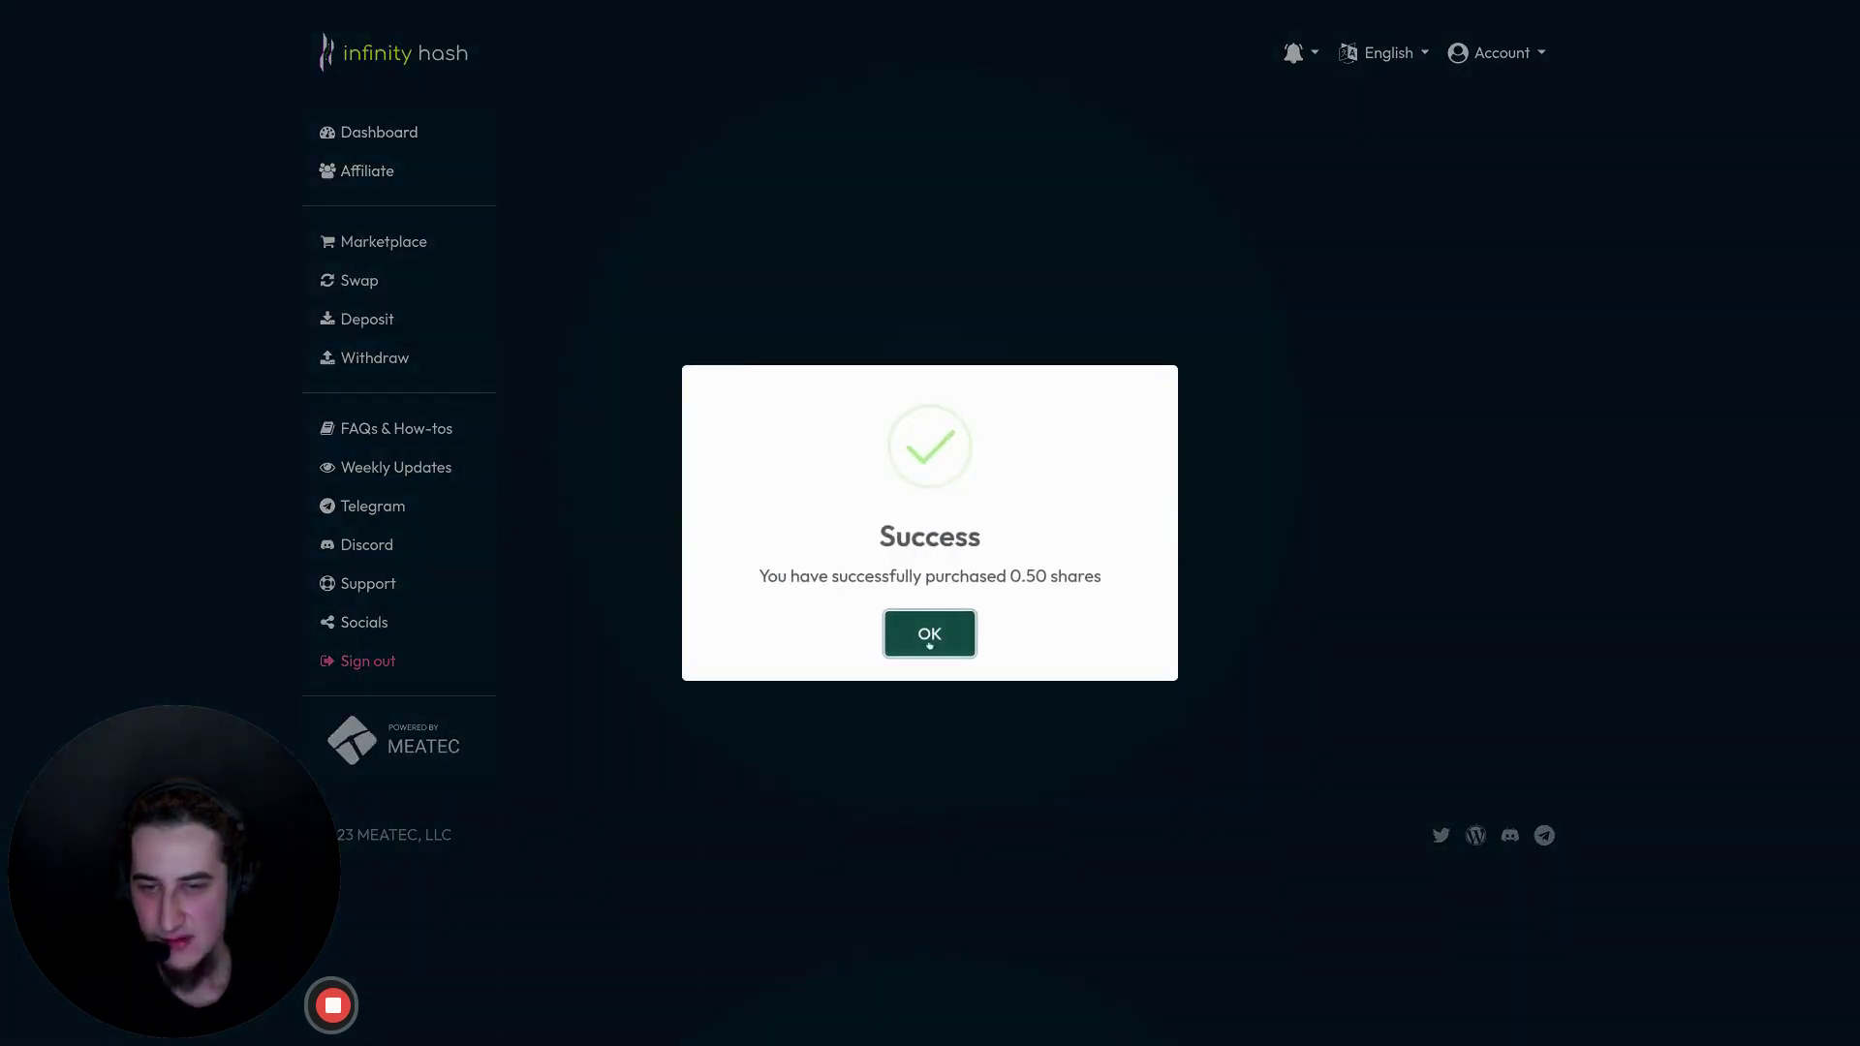
{"action": "left_click", "coordinate": [930, 637]}
{"action": "scroll", "coordinate": [839, 419], "scroll_direction": "down", "scroll_amount": 5}
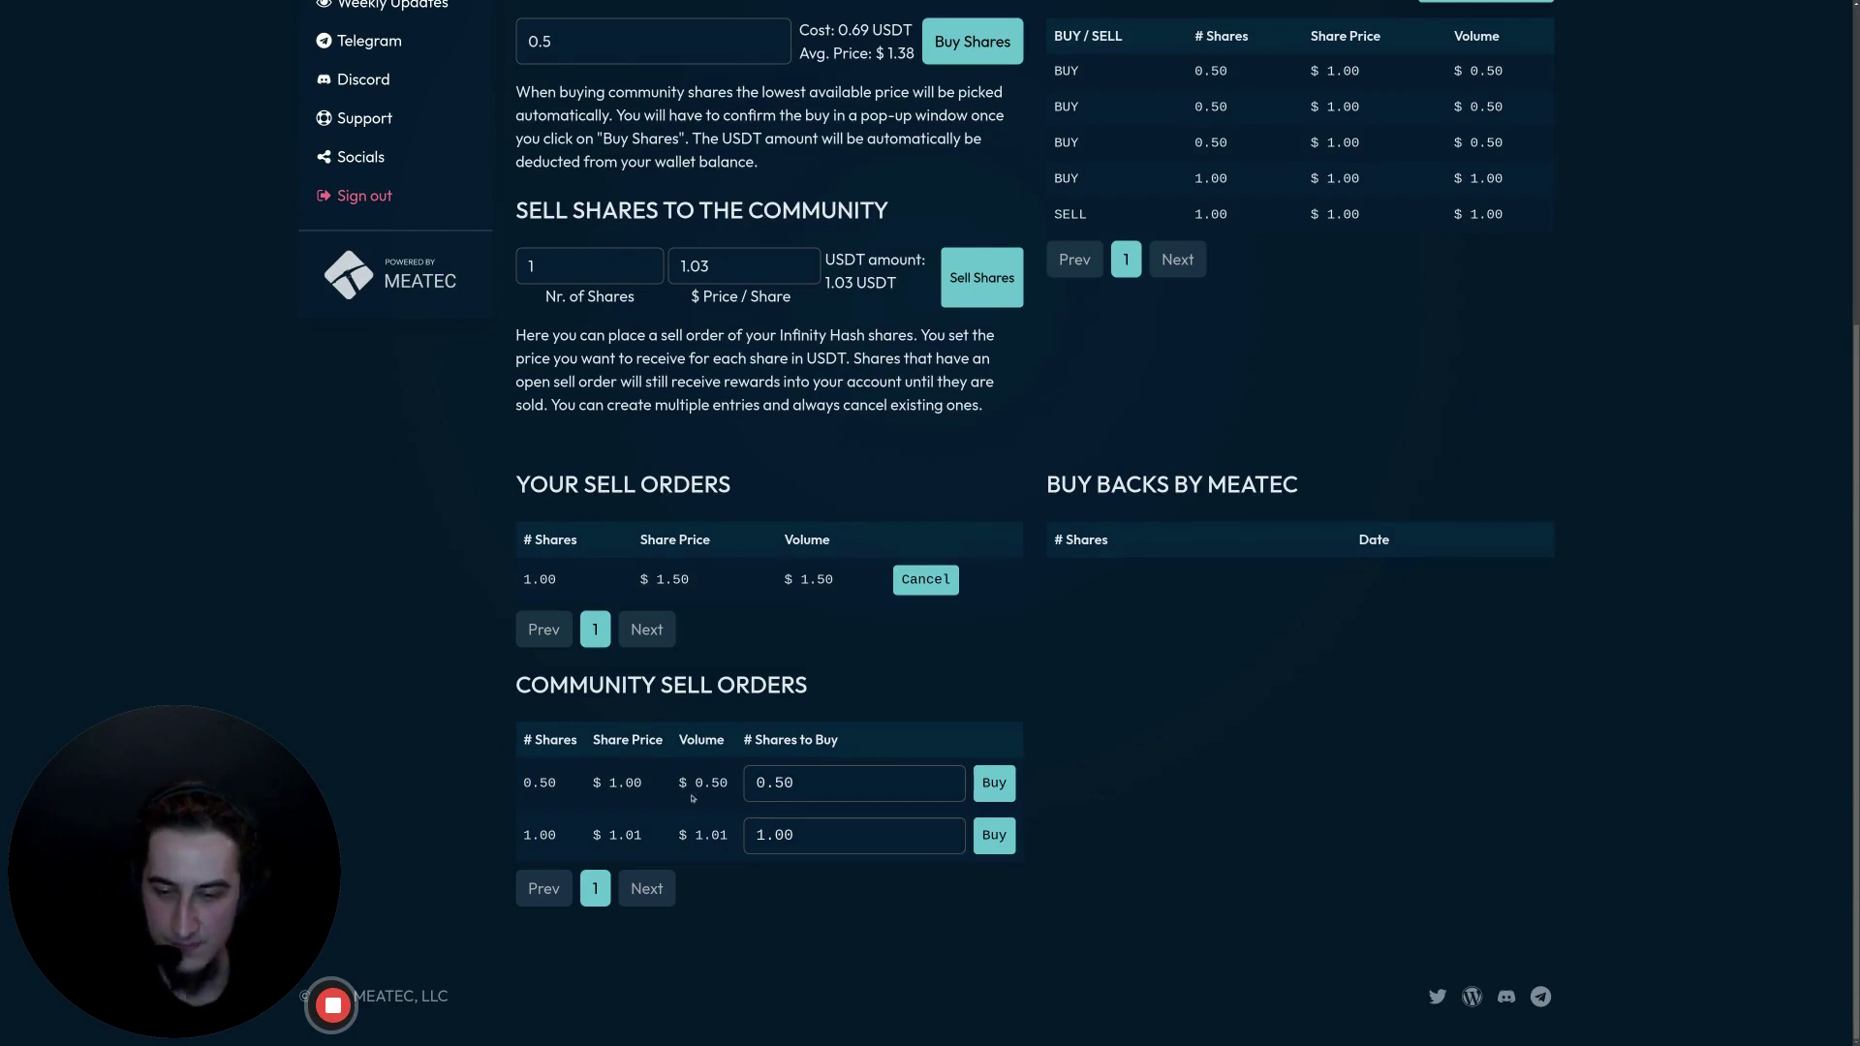
{"action": "scroll", "coordinate": [806, 692], "scroll_direction": "up", "scroll_amount": 2}
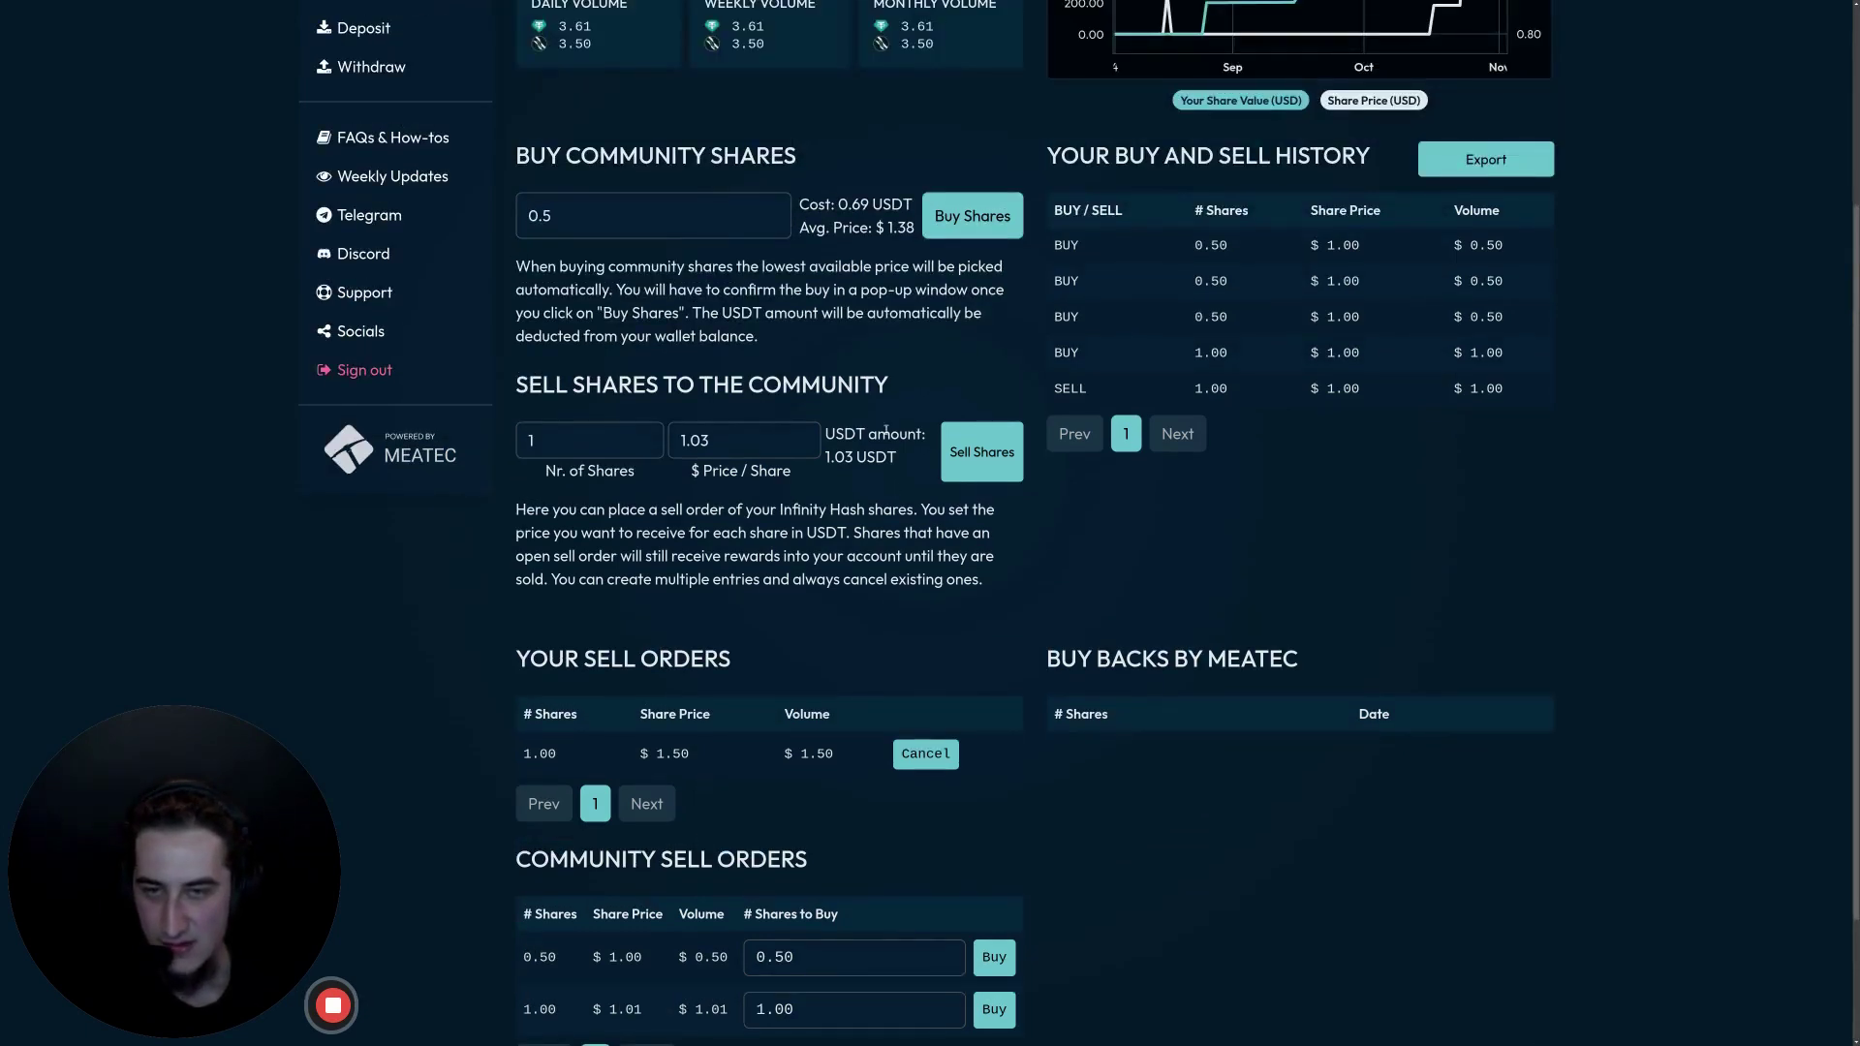
{"action": "scroll", "coordinate": [890, 445], "scroll_direction": "up", "scroll_amount": 1}
{"action": "scroll", "coordinate": [870, 334], "scroll_direction": "up", "scroll_amount": 2}
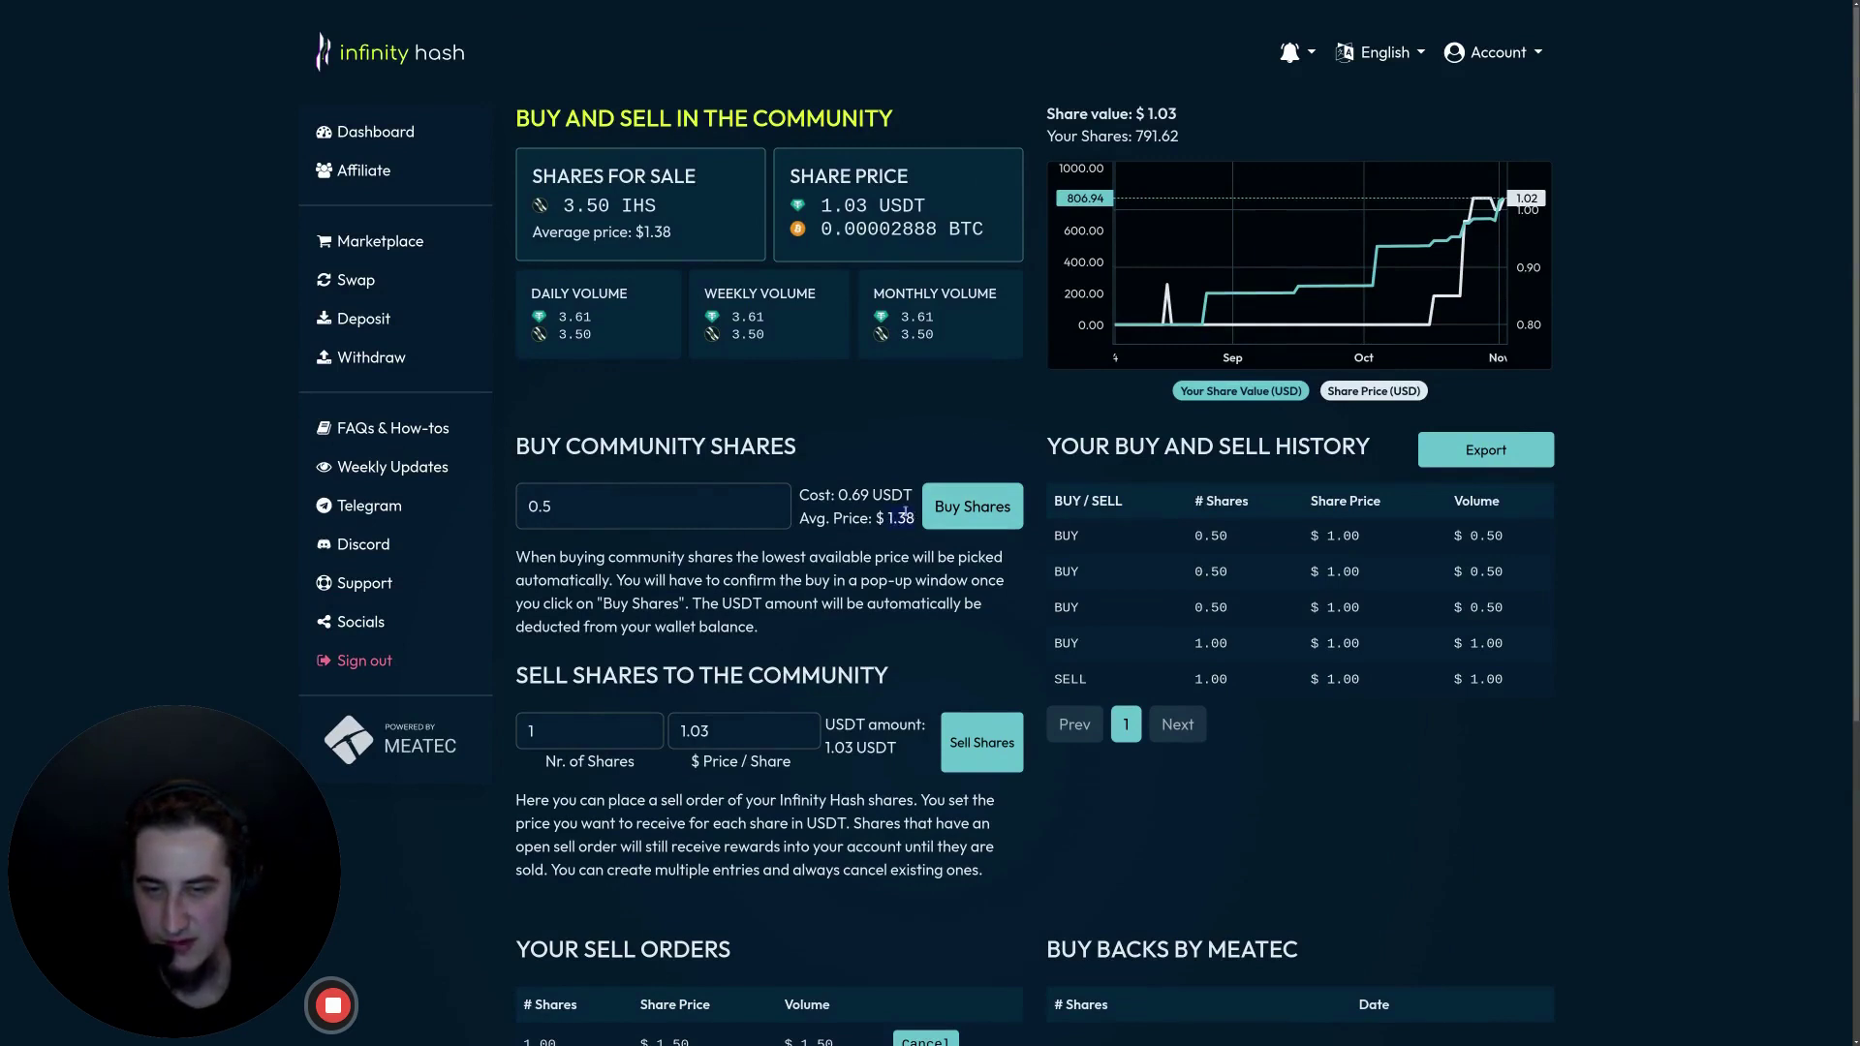
{"action": "scroll", "coordinate": [868, 511], "scroll_direction": "down", "scroll_amount": 4}
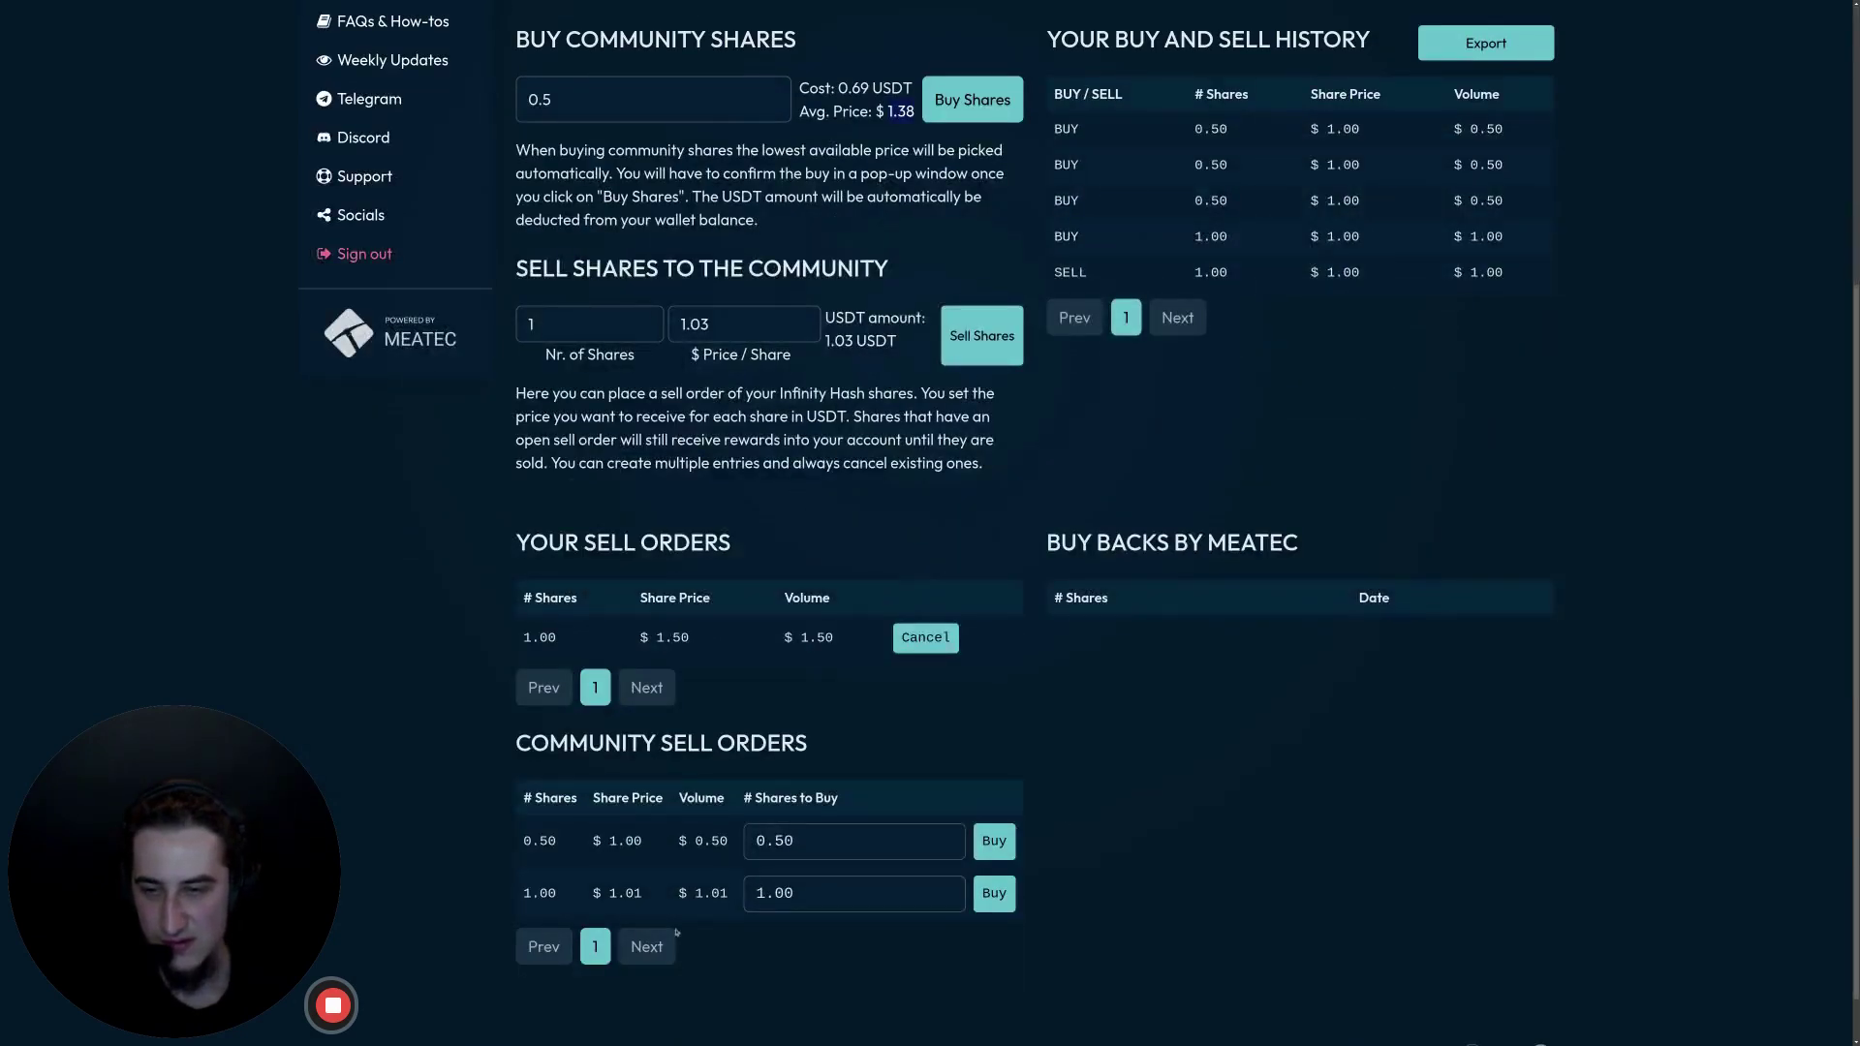
{"action": "scroll", "coordinate": [659, 546], "scroll_direction": "up", "scroll_amount": 3}
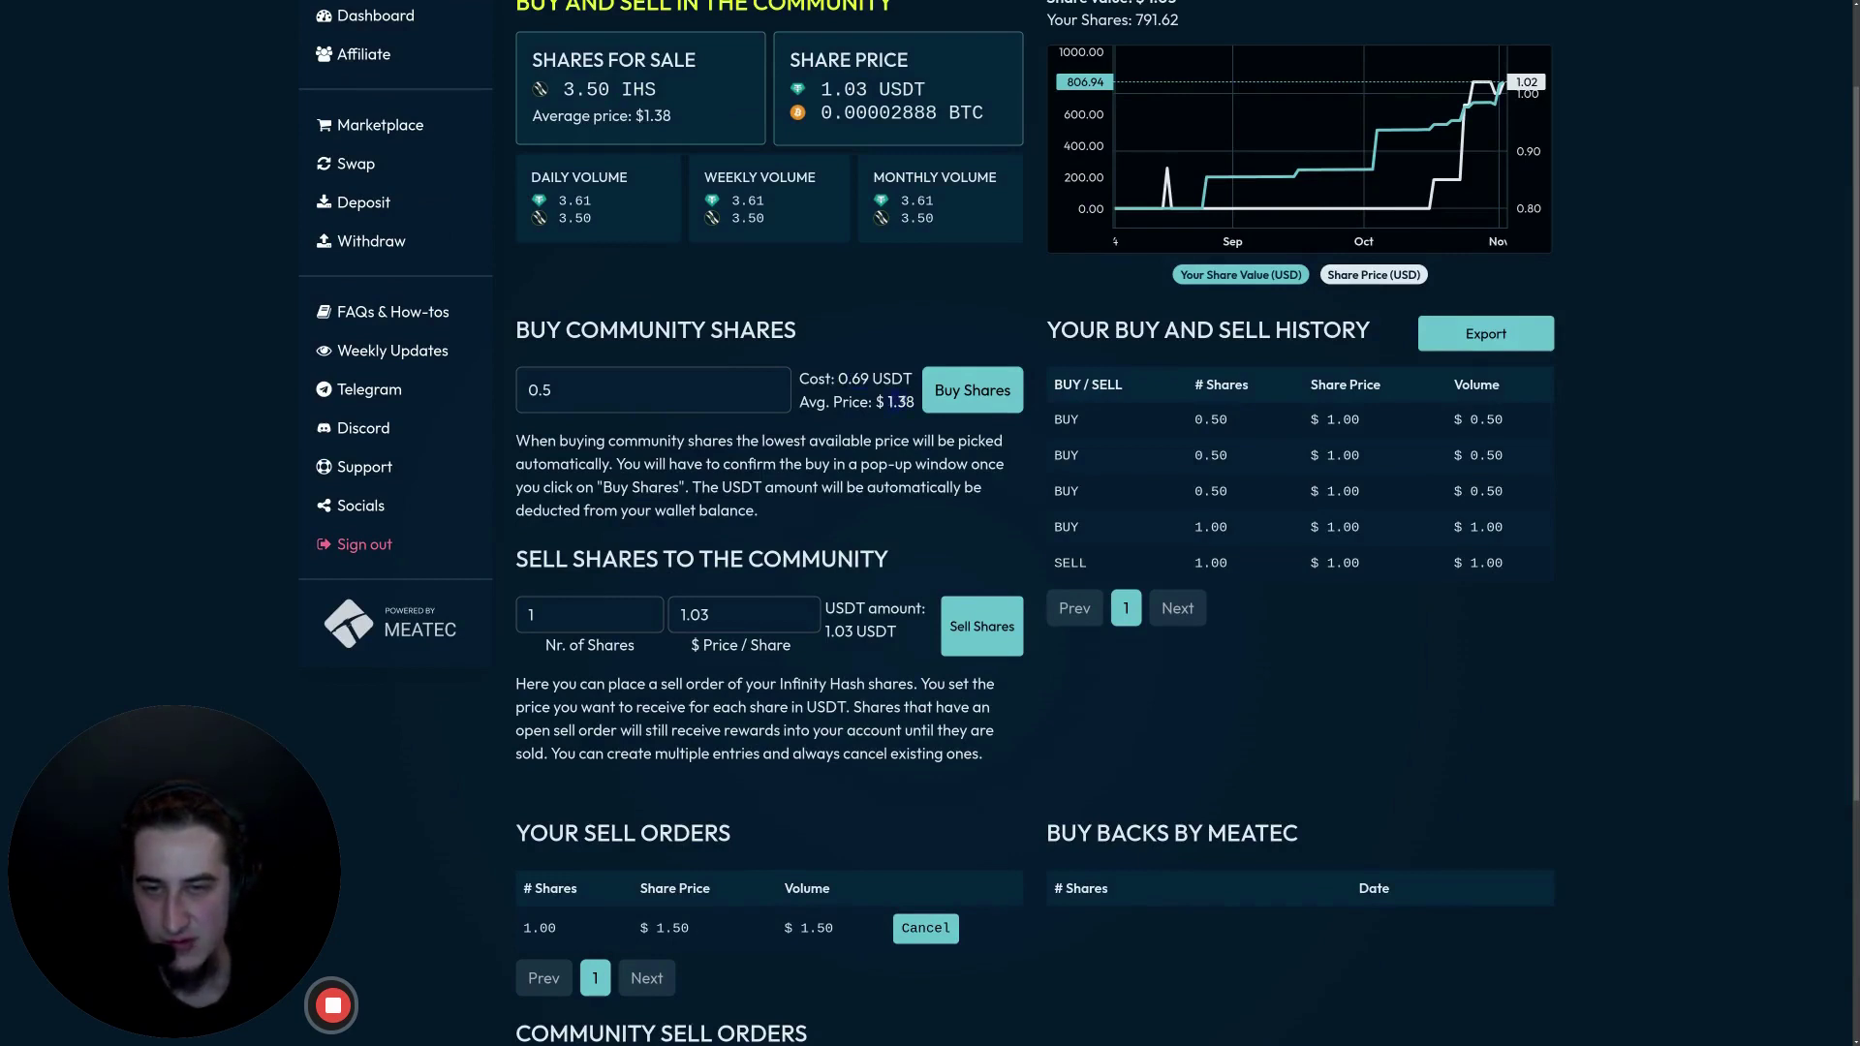
{"action": "left_click", "coordinate": [771, 401]}
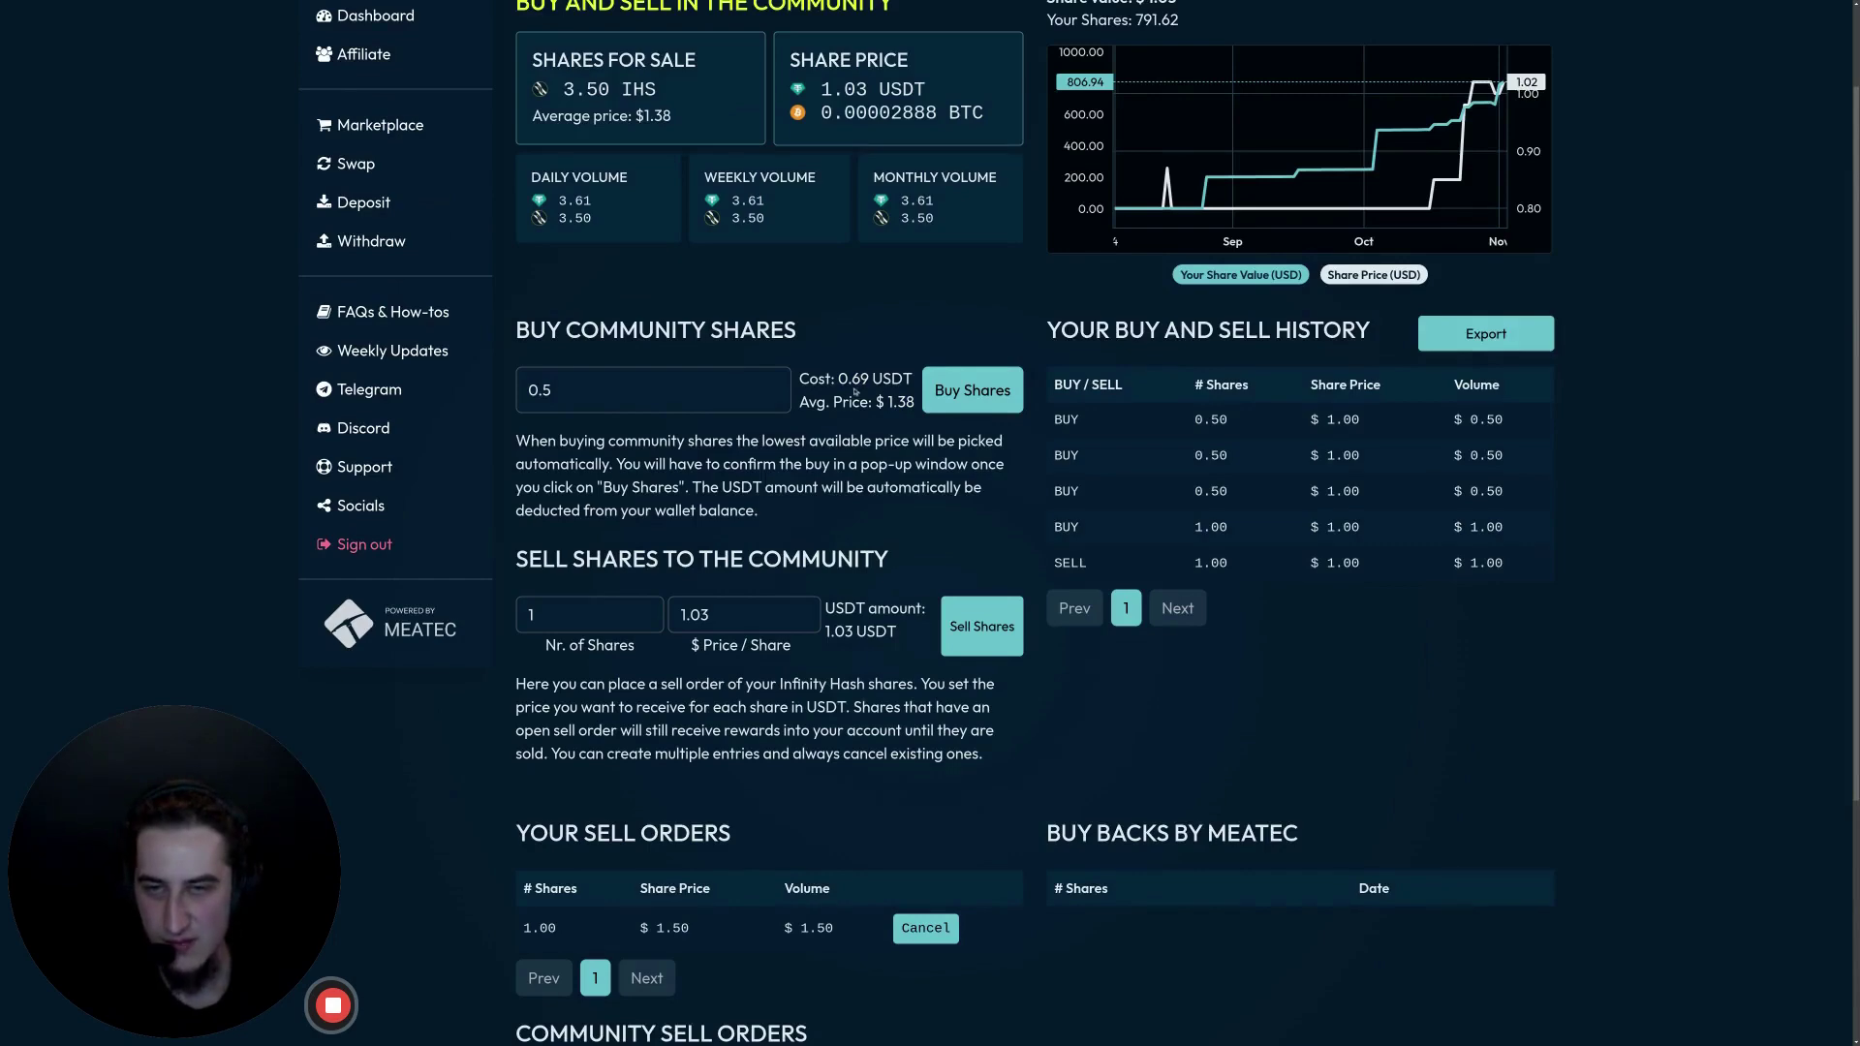
{"action": "double_click", "coordinate": [567, 390]}
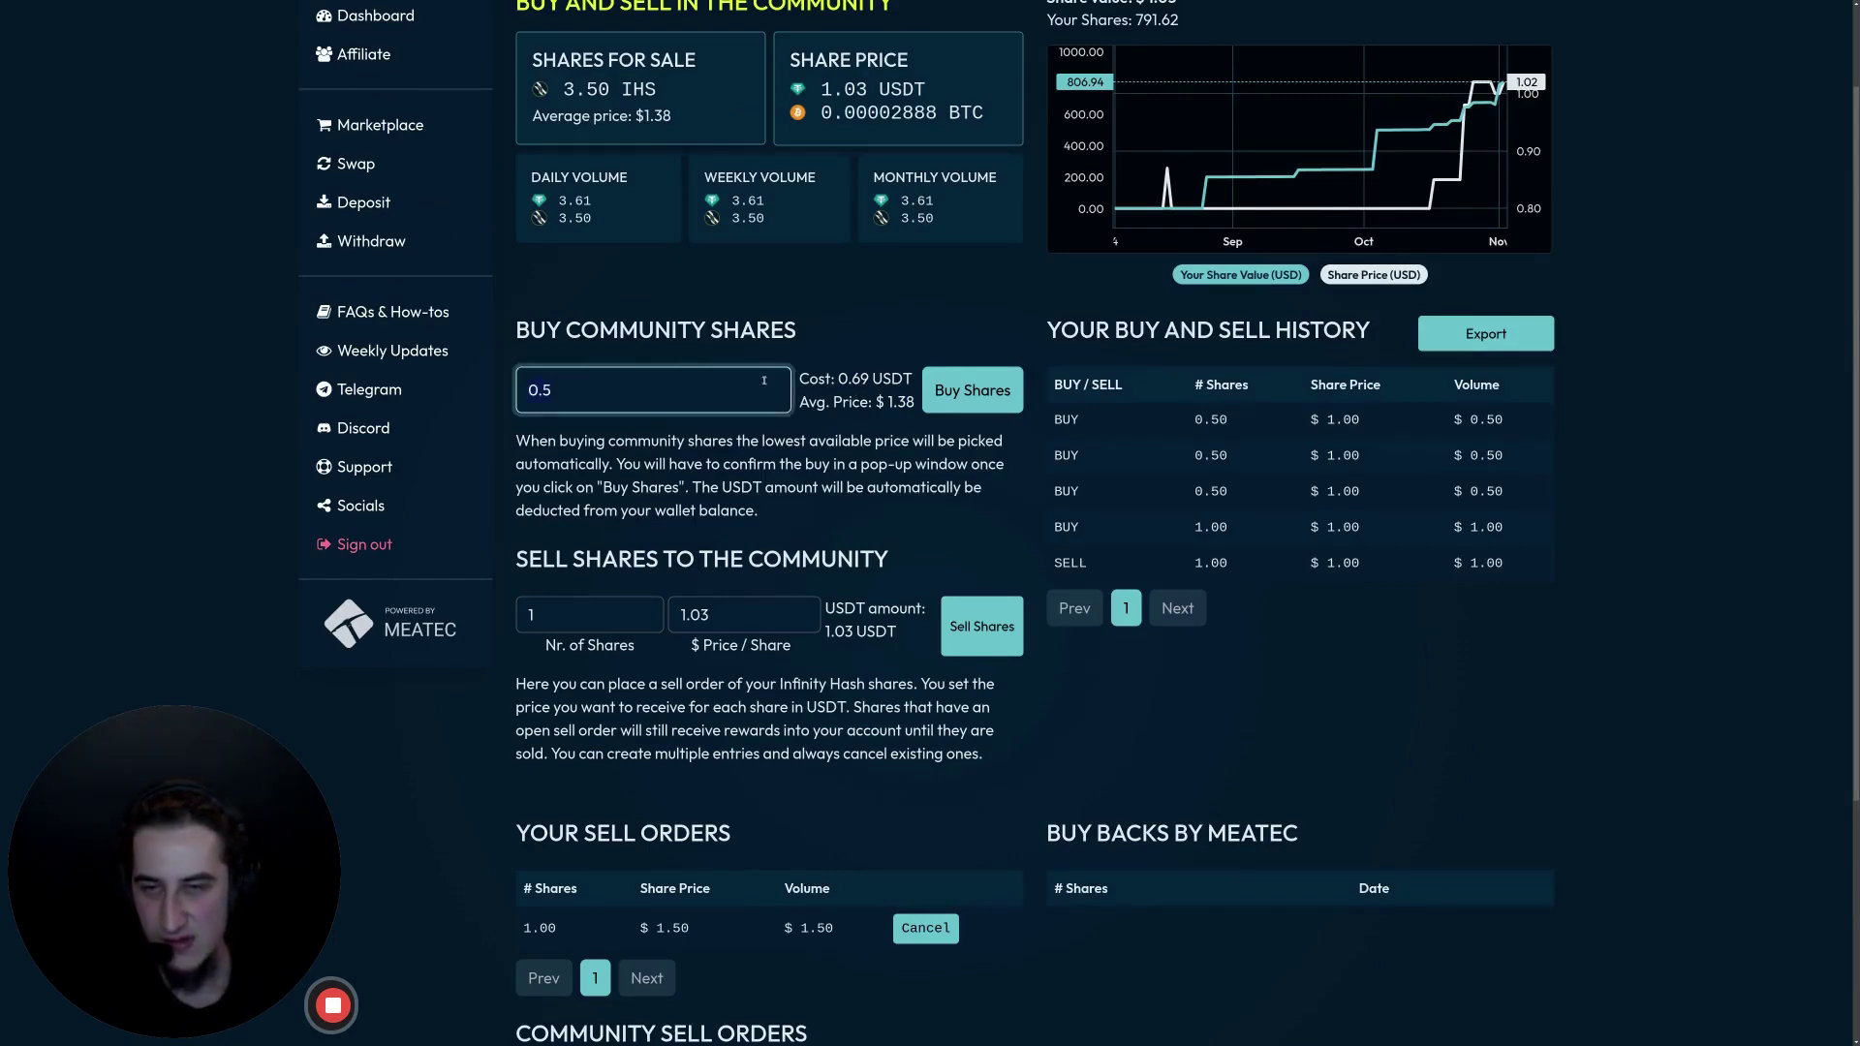
{"action": "scroll", "coordinate": [828, 464], "scroll_direction": "down", "scroll_amount": 4}
{"action": "scroll", "coordinate": [551, 458], "scroll_direction": "up", "scroll_amount": 4}
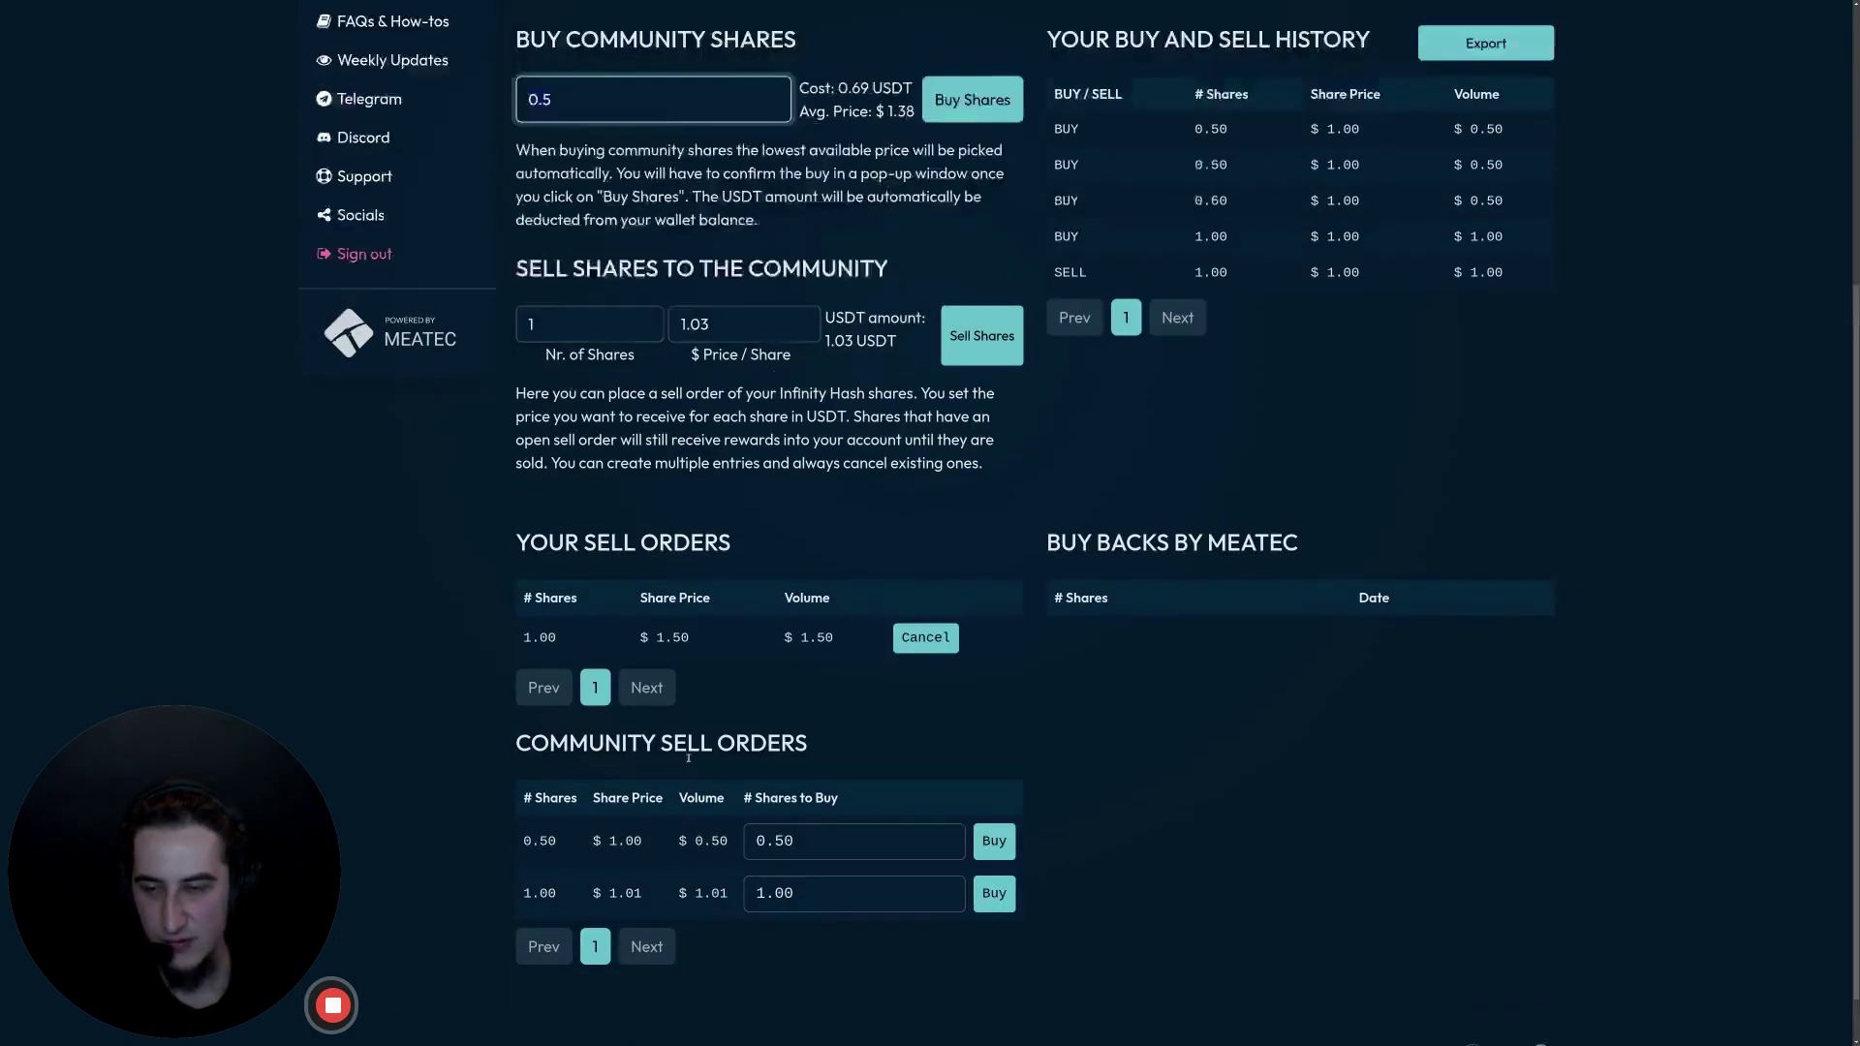
{"action": "type", "text": "0.5"}
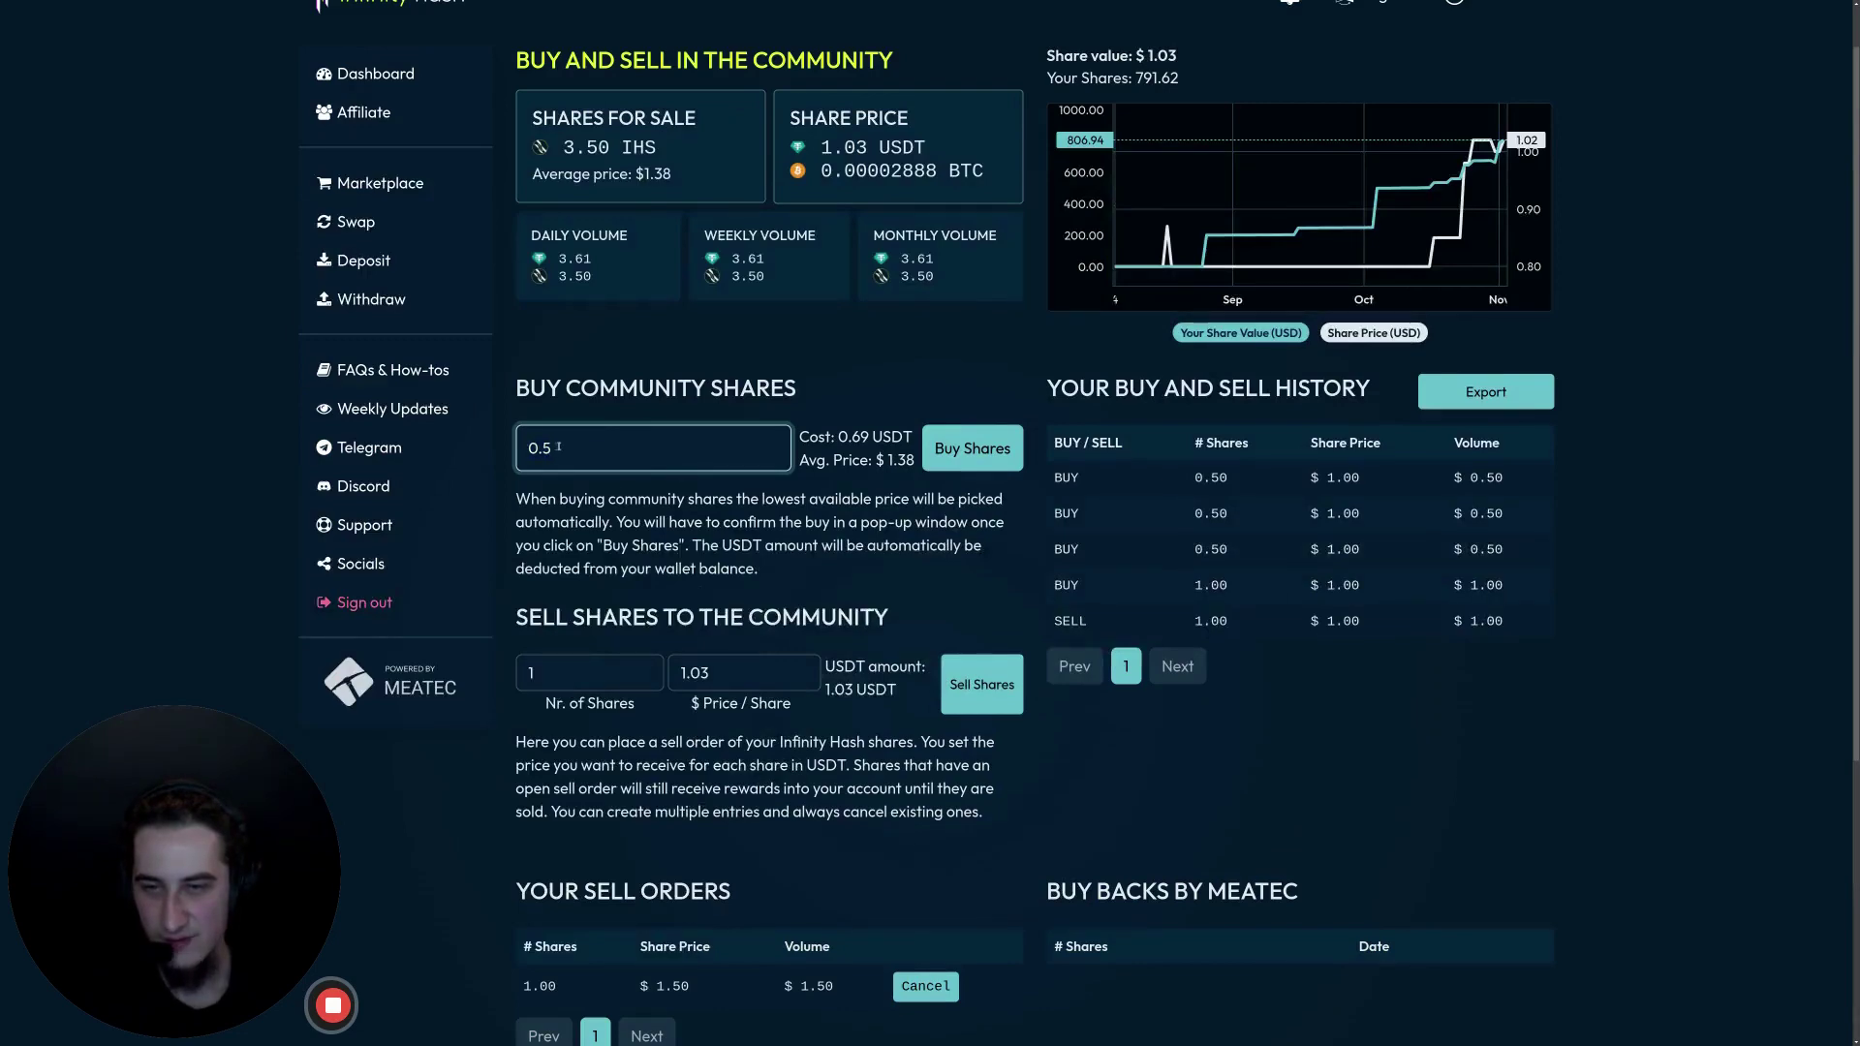
{"action": "scroll", "coordinate": [812, 487], "scroll_direction": "down", "scroll_amount": 4}
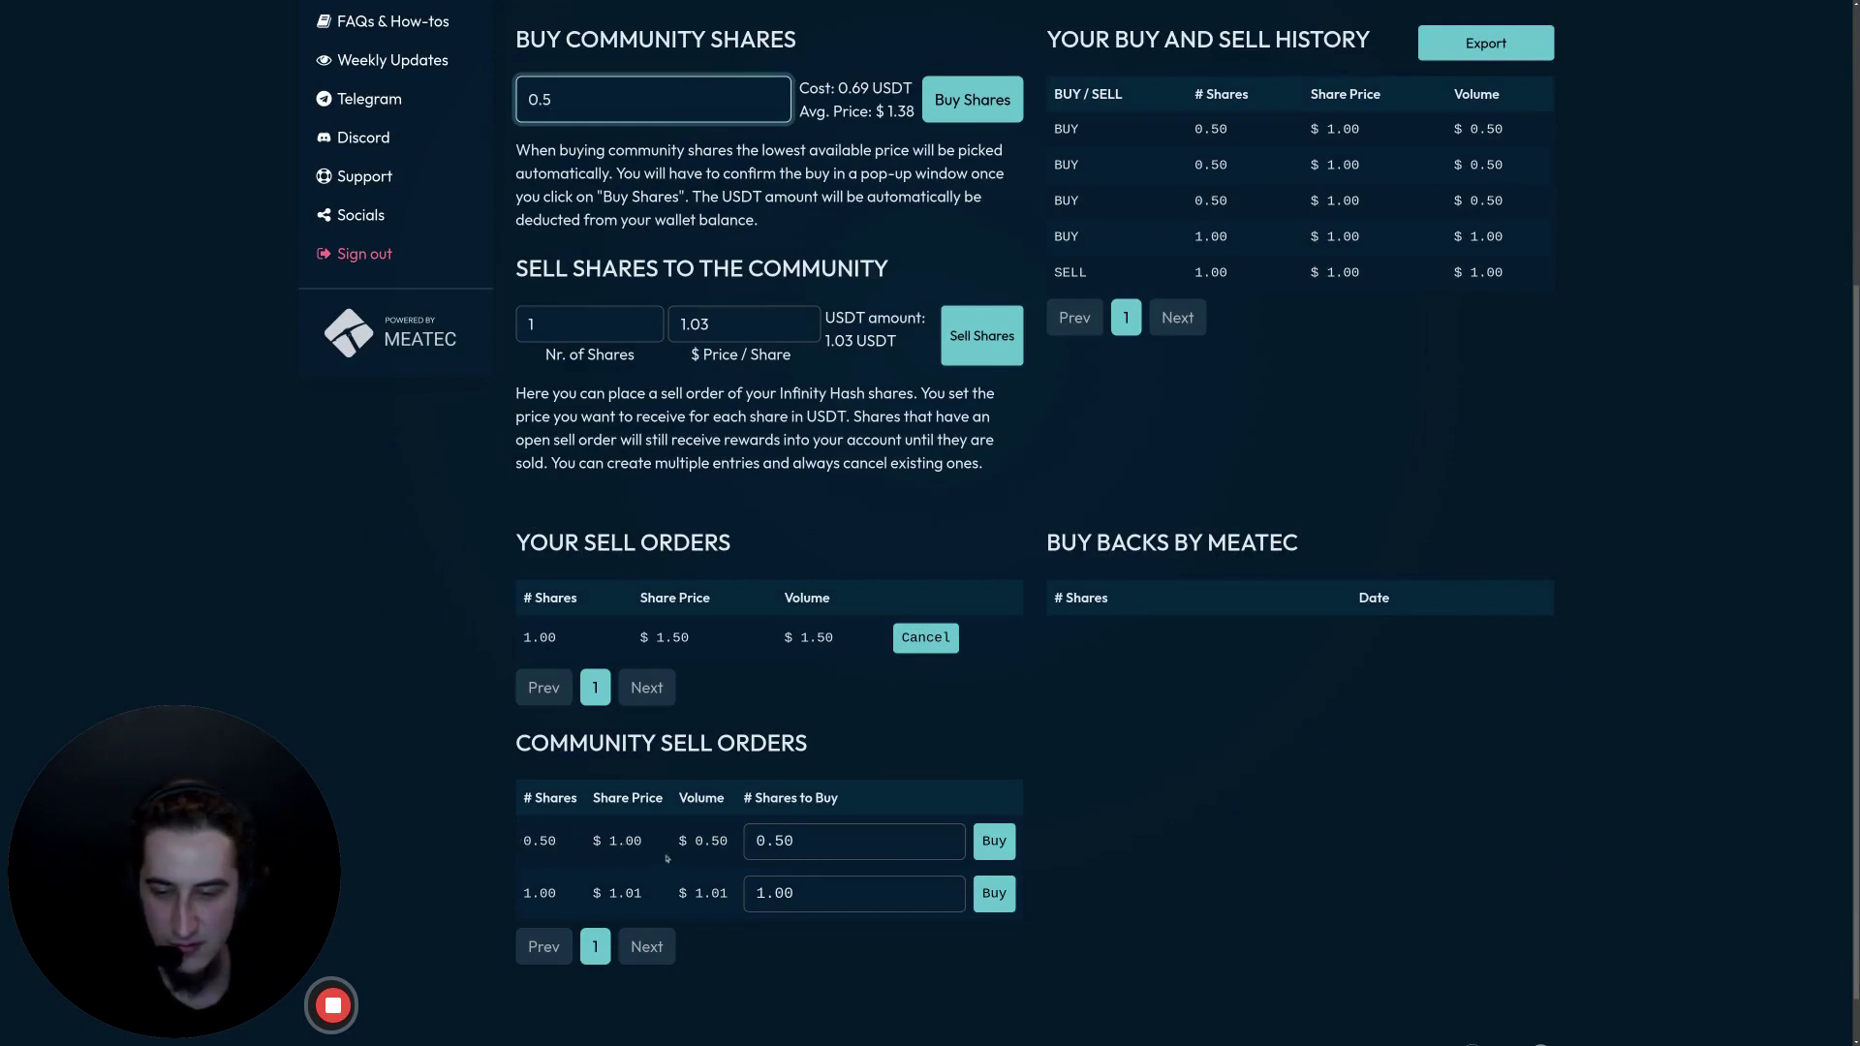
{"action": "left_click", "coordinate": [613, 841]}
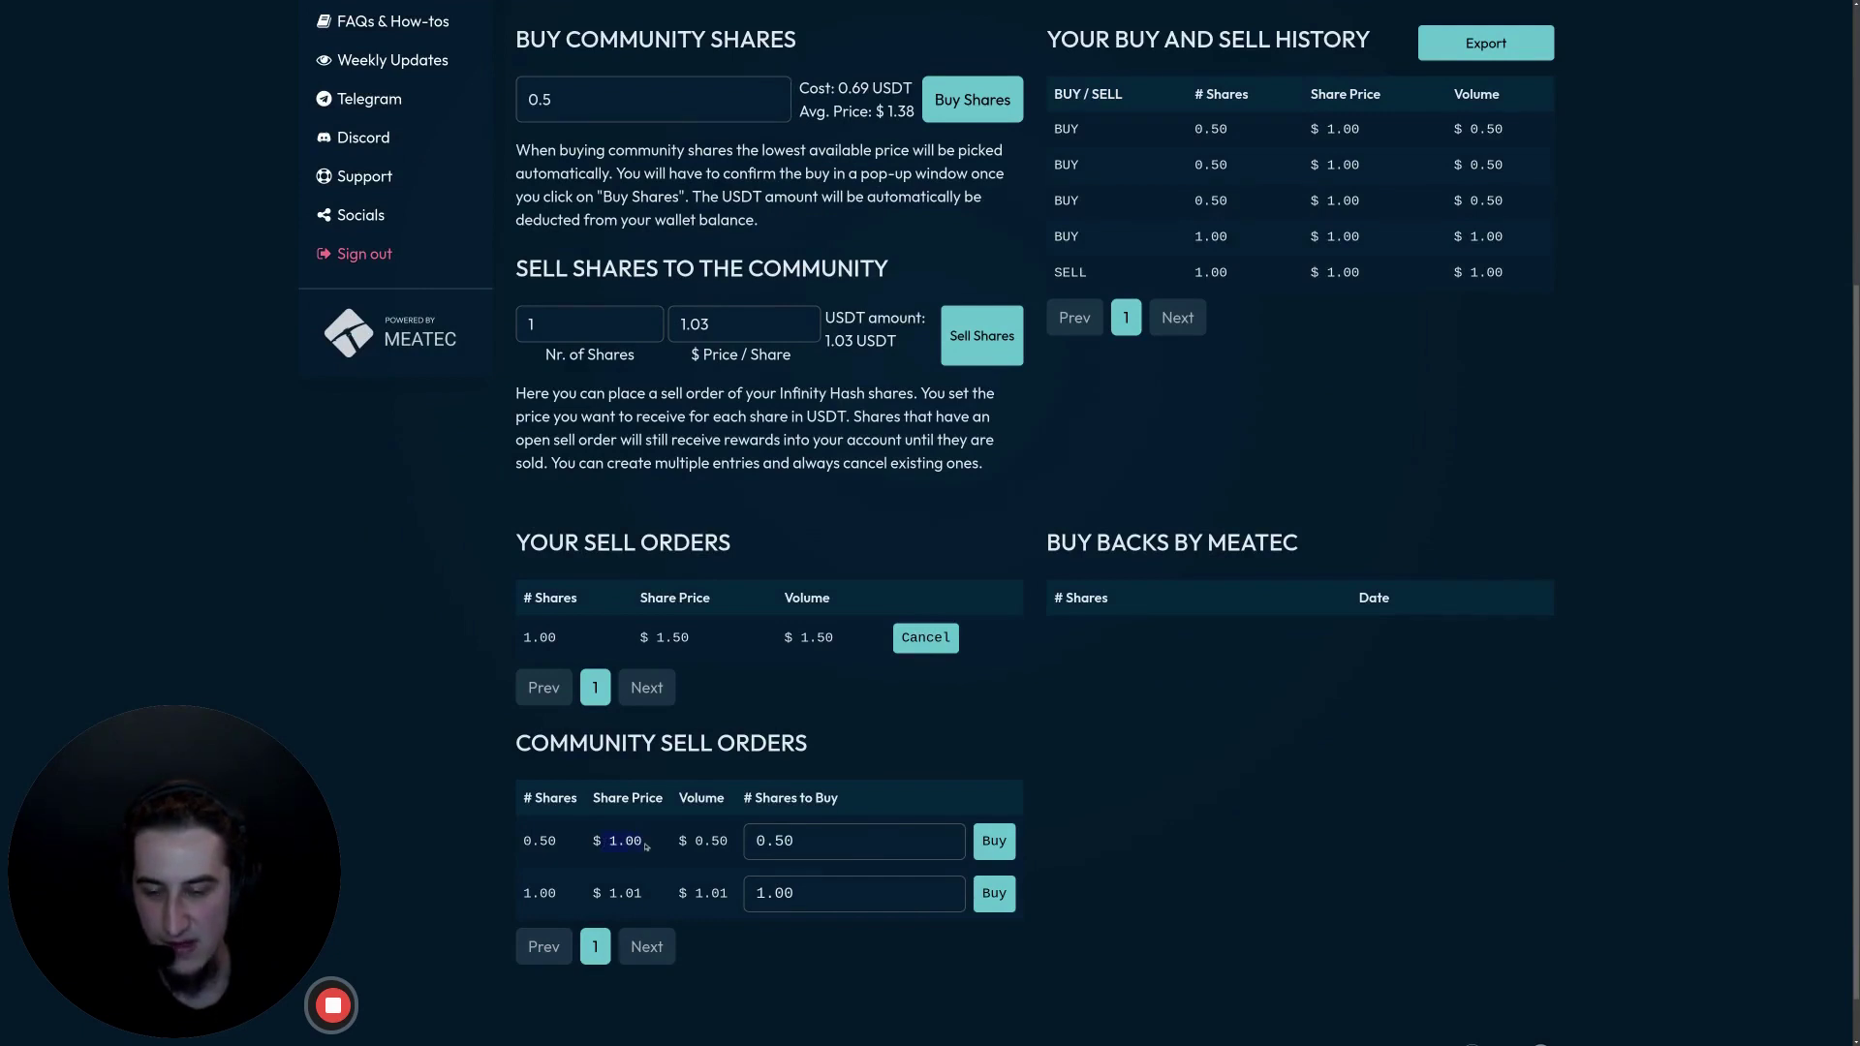
{"action": "scroll", "coordinate": [767, 575], "scroll_direction": "up", "scroll_amount": 3}
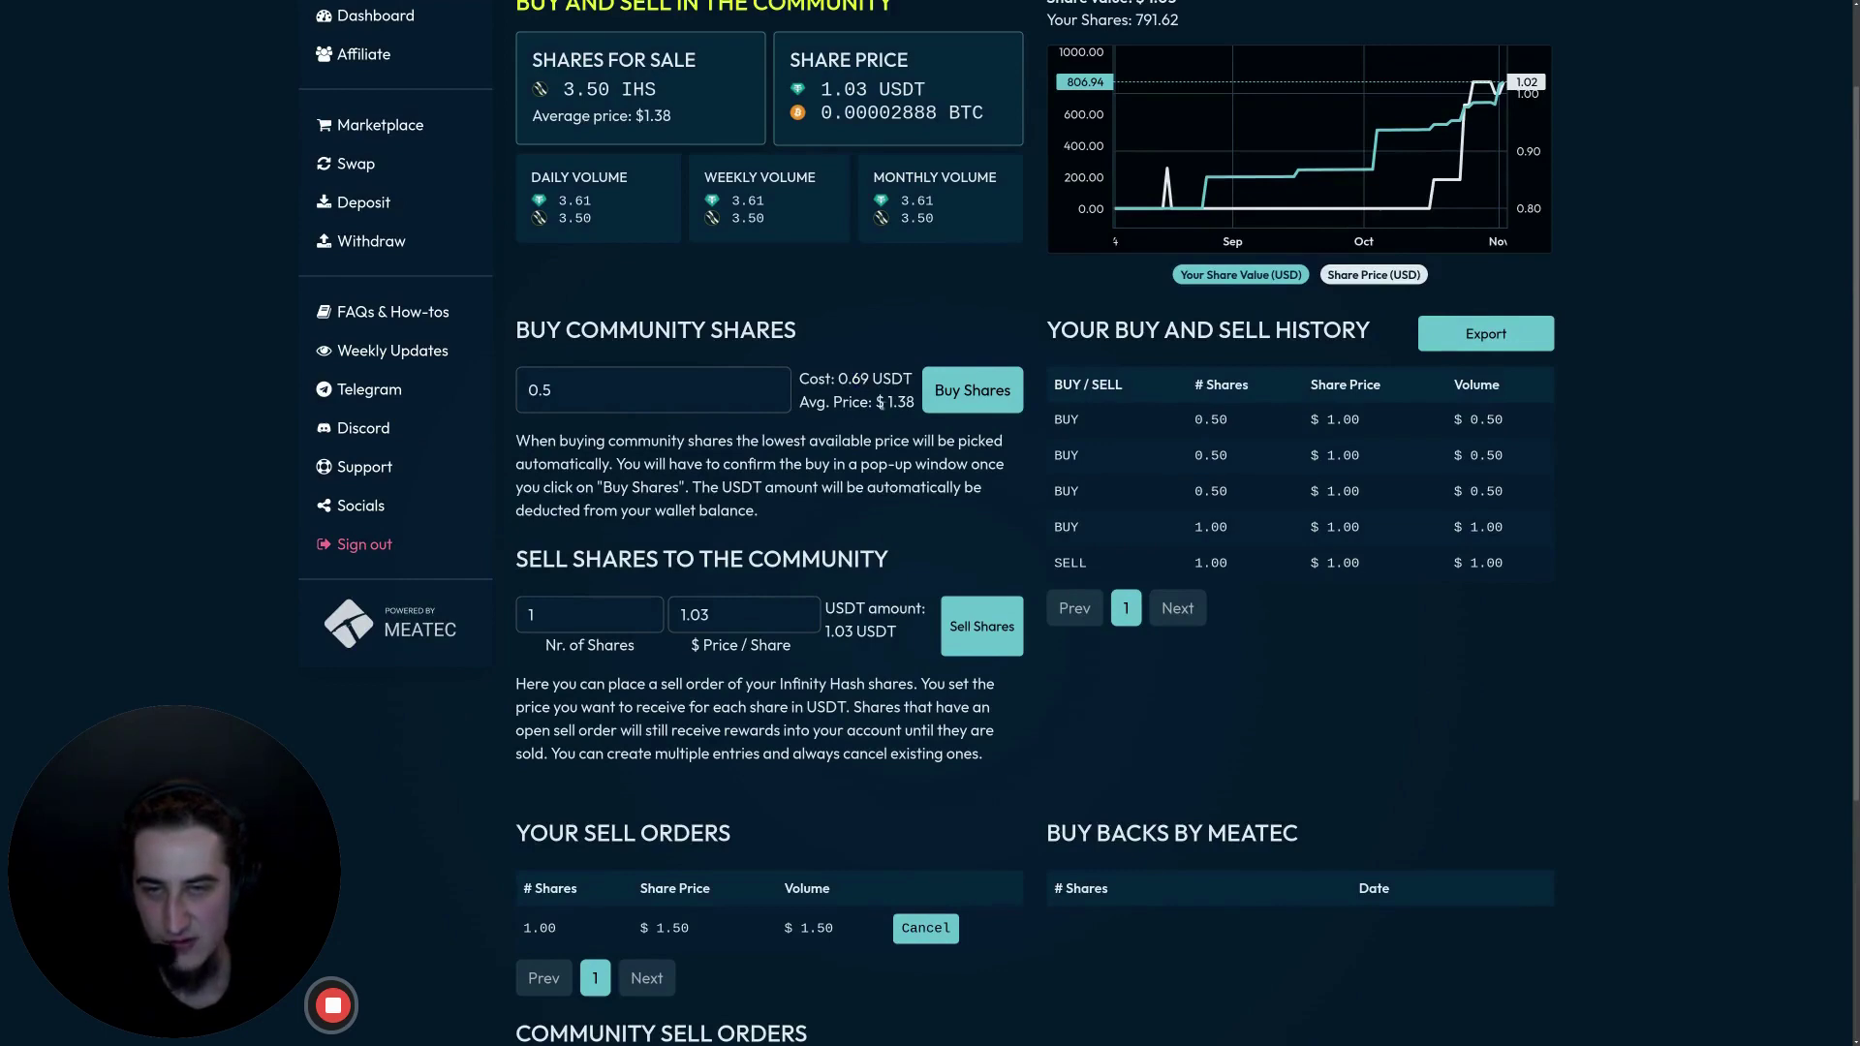
{"action": "scroll", "coordinate": [831, 510], "scroll_direction": "down", "scroll_amount": 3}
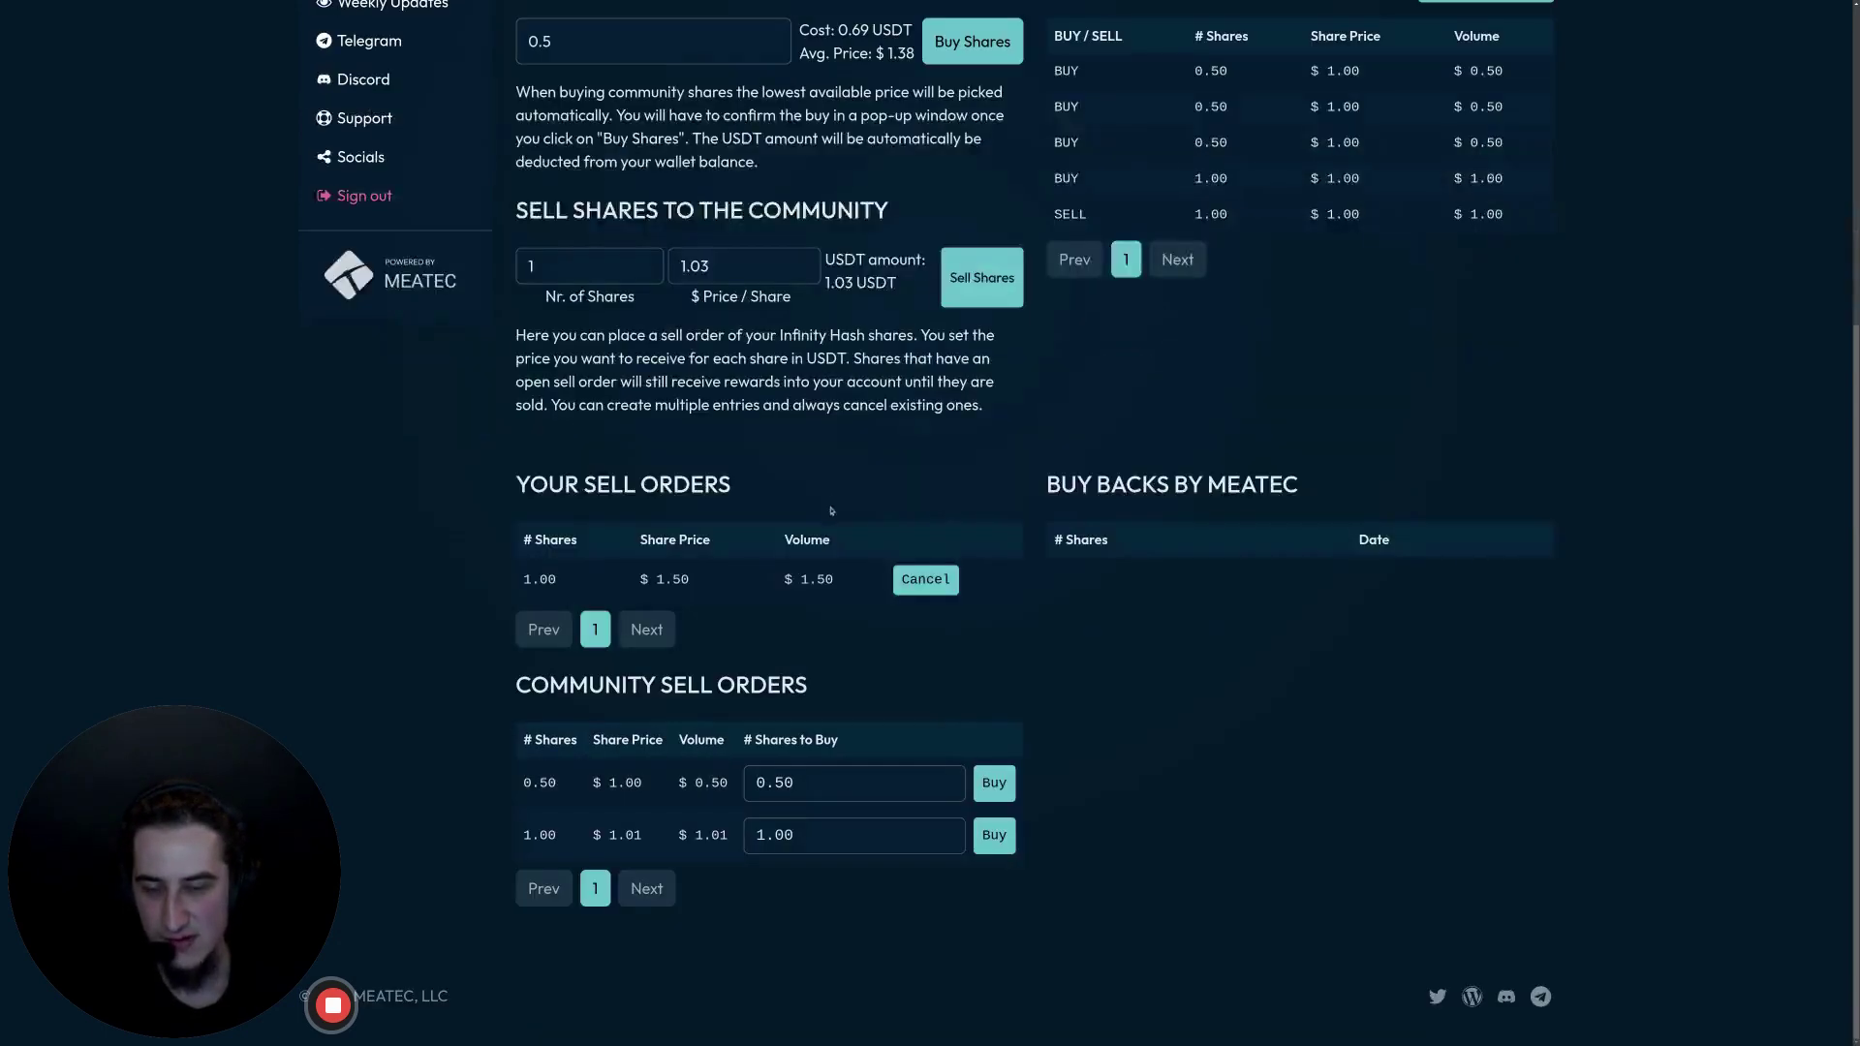
{"action": "scroll", "coordinate": [548, 783], "scroll_direction": "up", "scroll_amount": 3}
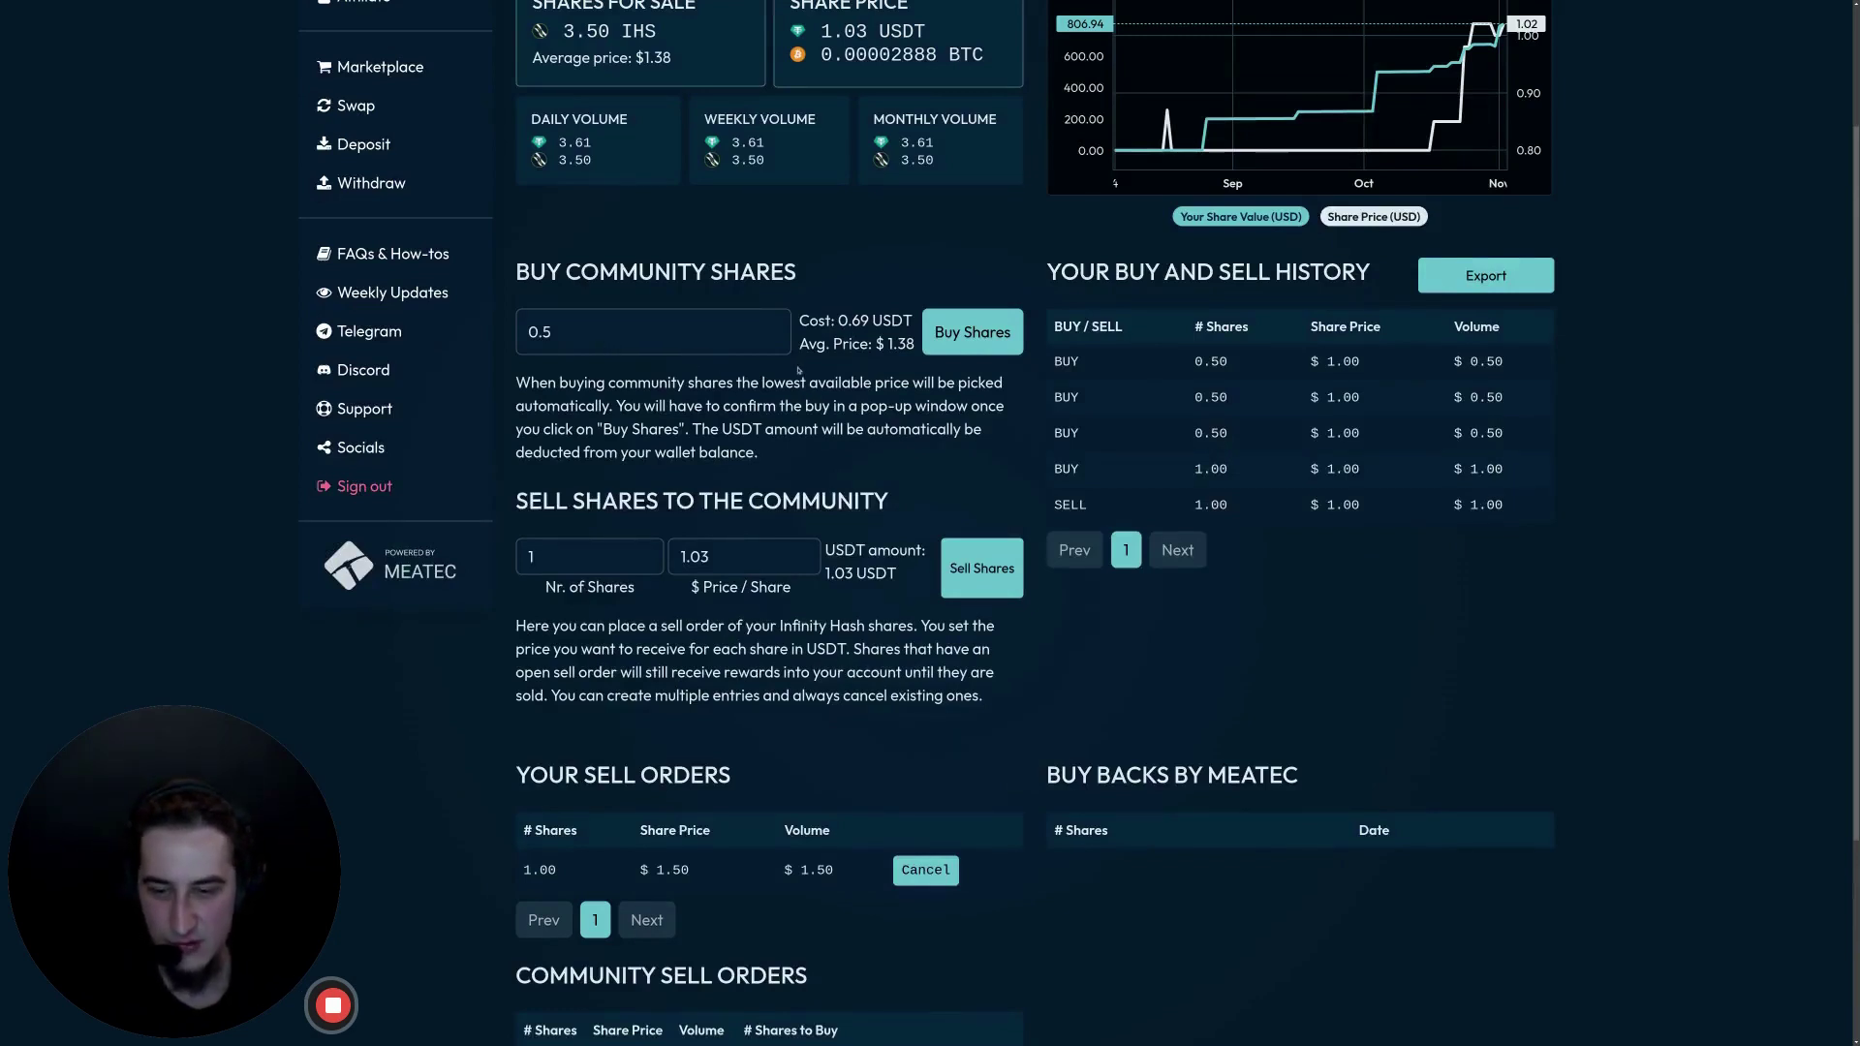
{"action": "scroll", "coordinate": [794, 819], "scroll_direction": "down", "scroll_amount": 3}
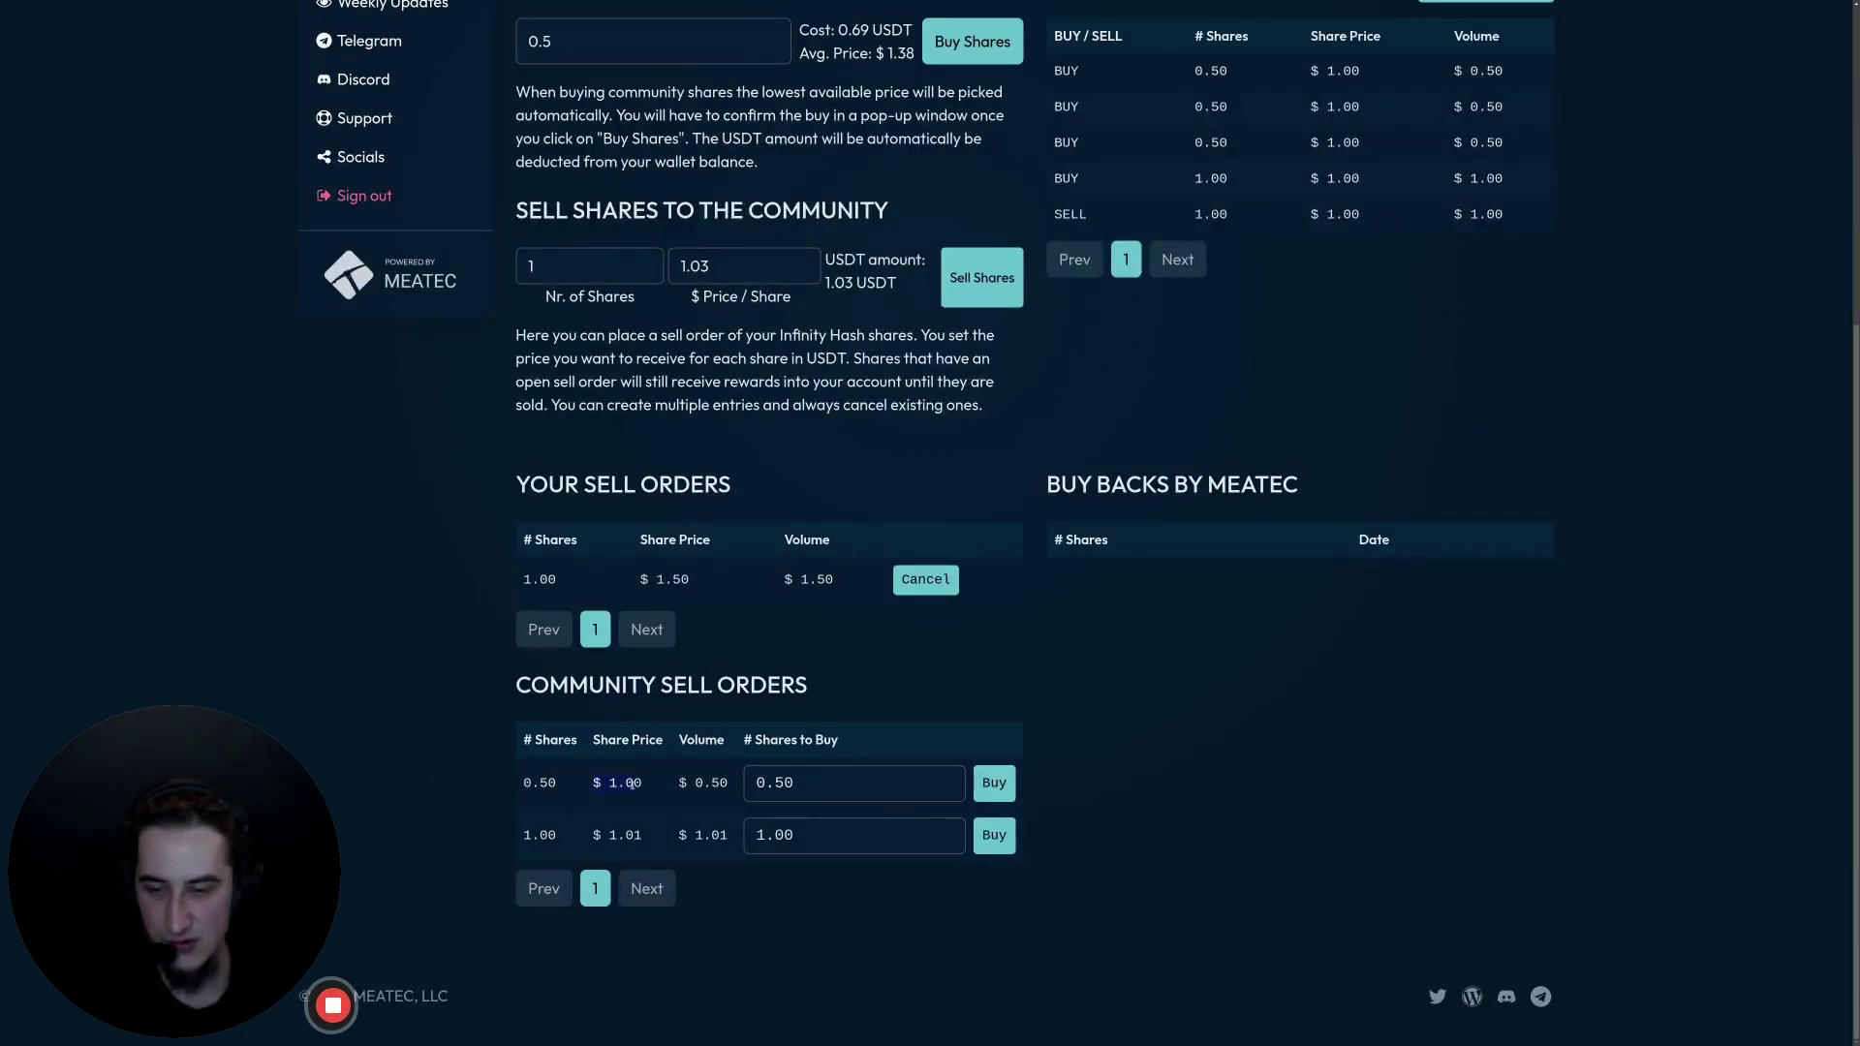
Step: Set the first $1.00 community order's shares to buy to 0.25 and request the purchase
{"action": "left_click_drag", "start_coordinate": [587, 788], "coordinate": [654, 782]}
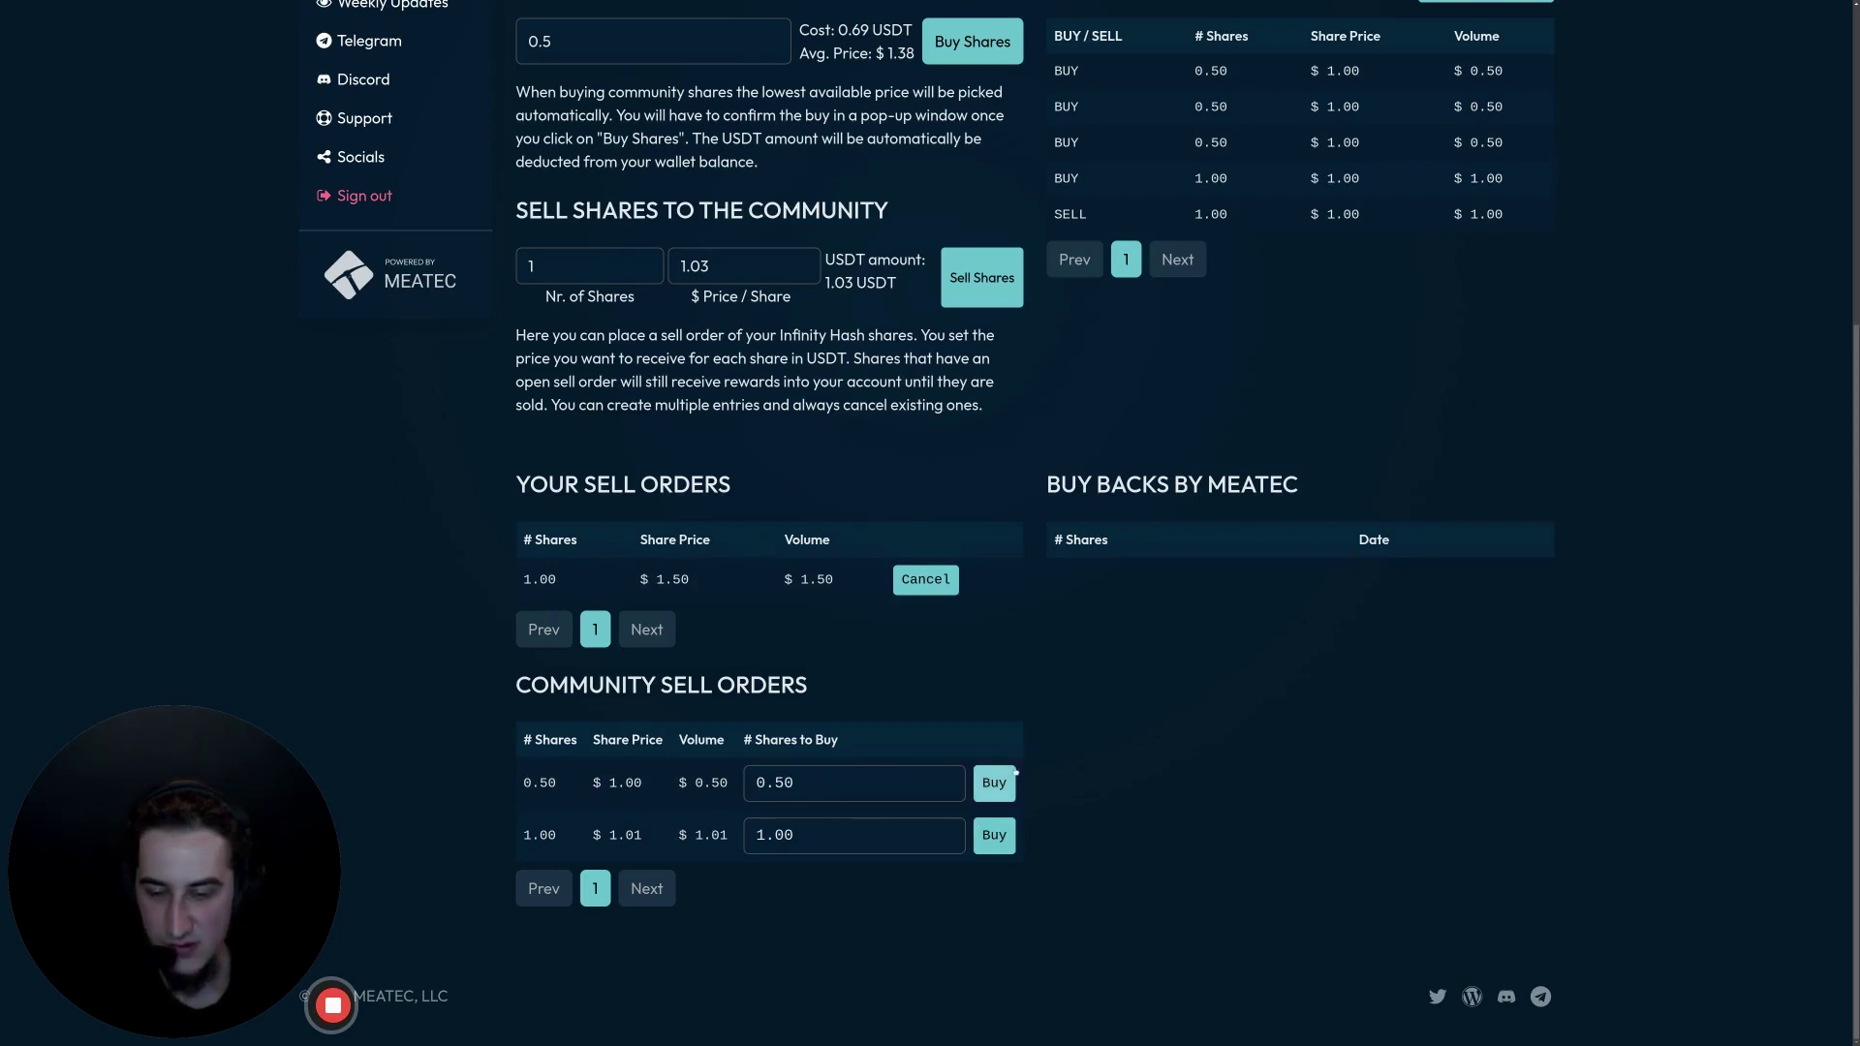
{"action": "left_click_drag", "start_coordinate": [778, 785], "coordinate": [793, 783]}
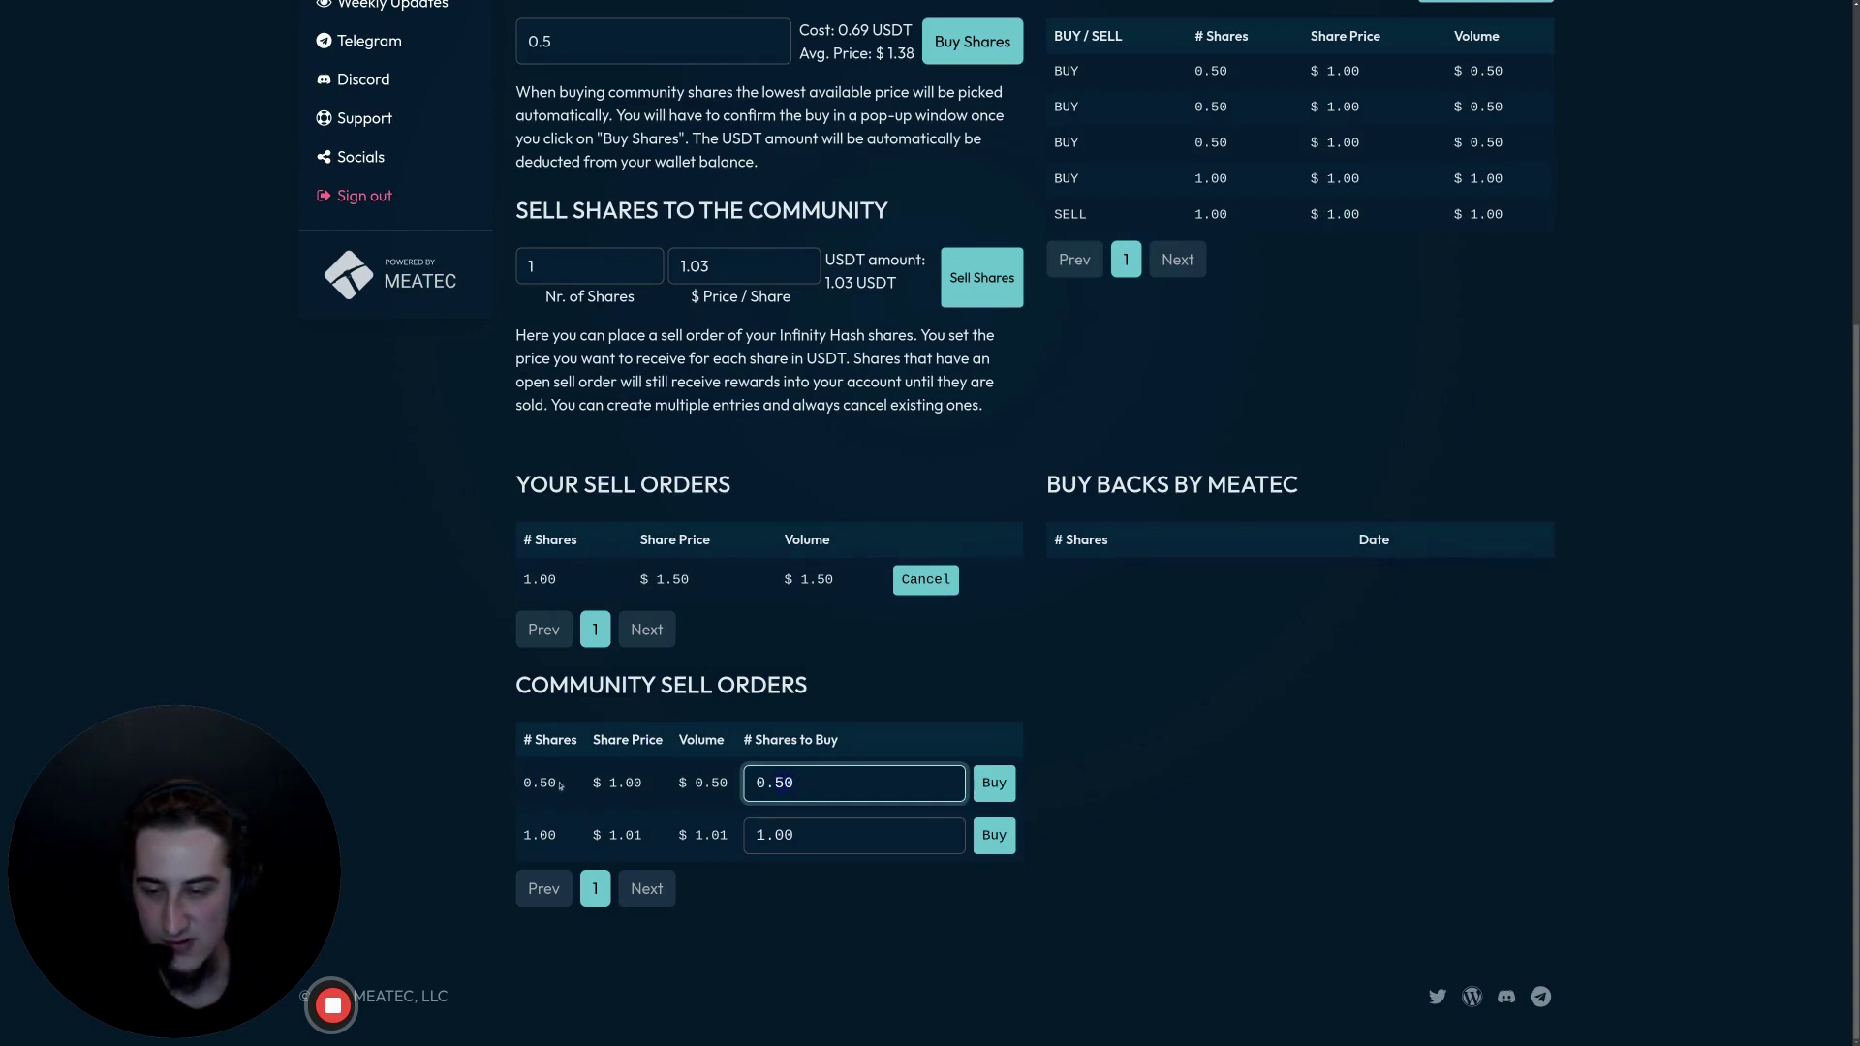
{"action": "left_click_drag", "start_coordinate": [527, 780], "coordinate": [538, 779]}
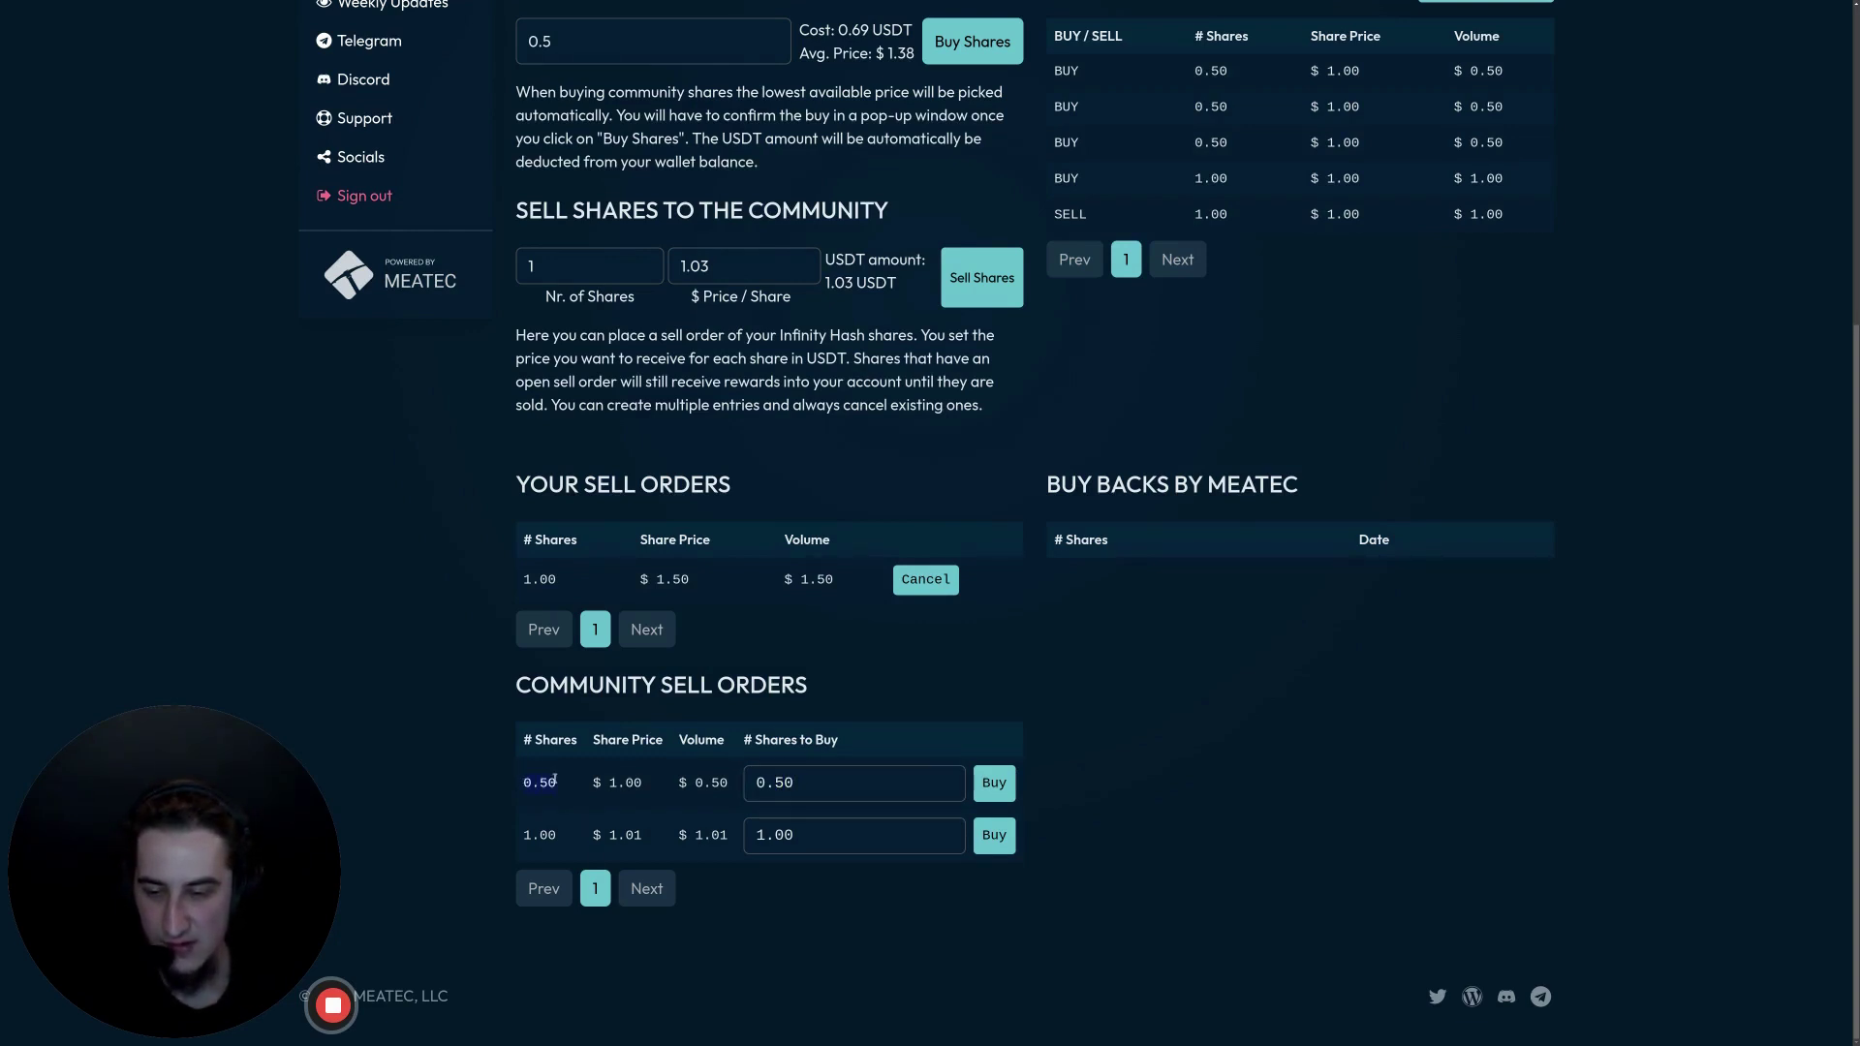
{"action": "left_click", "coordinate": [541, 786]}
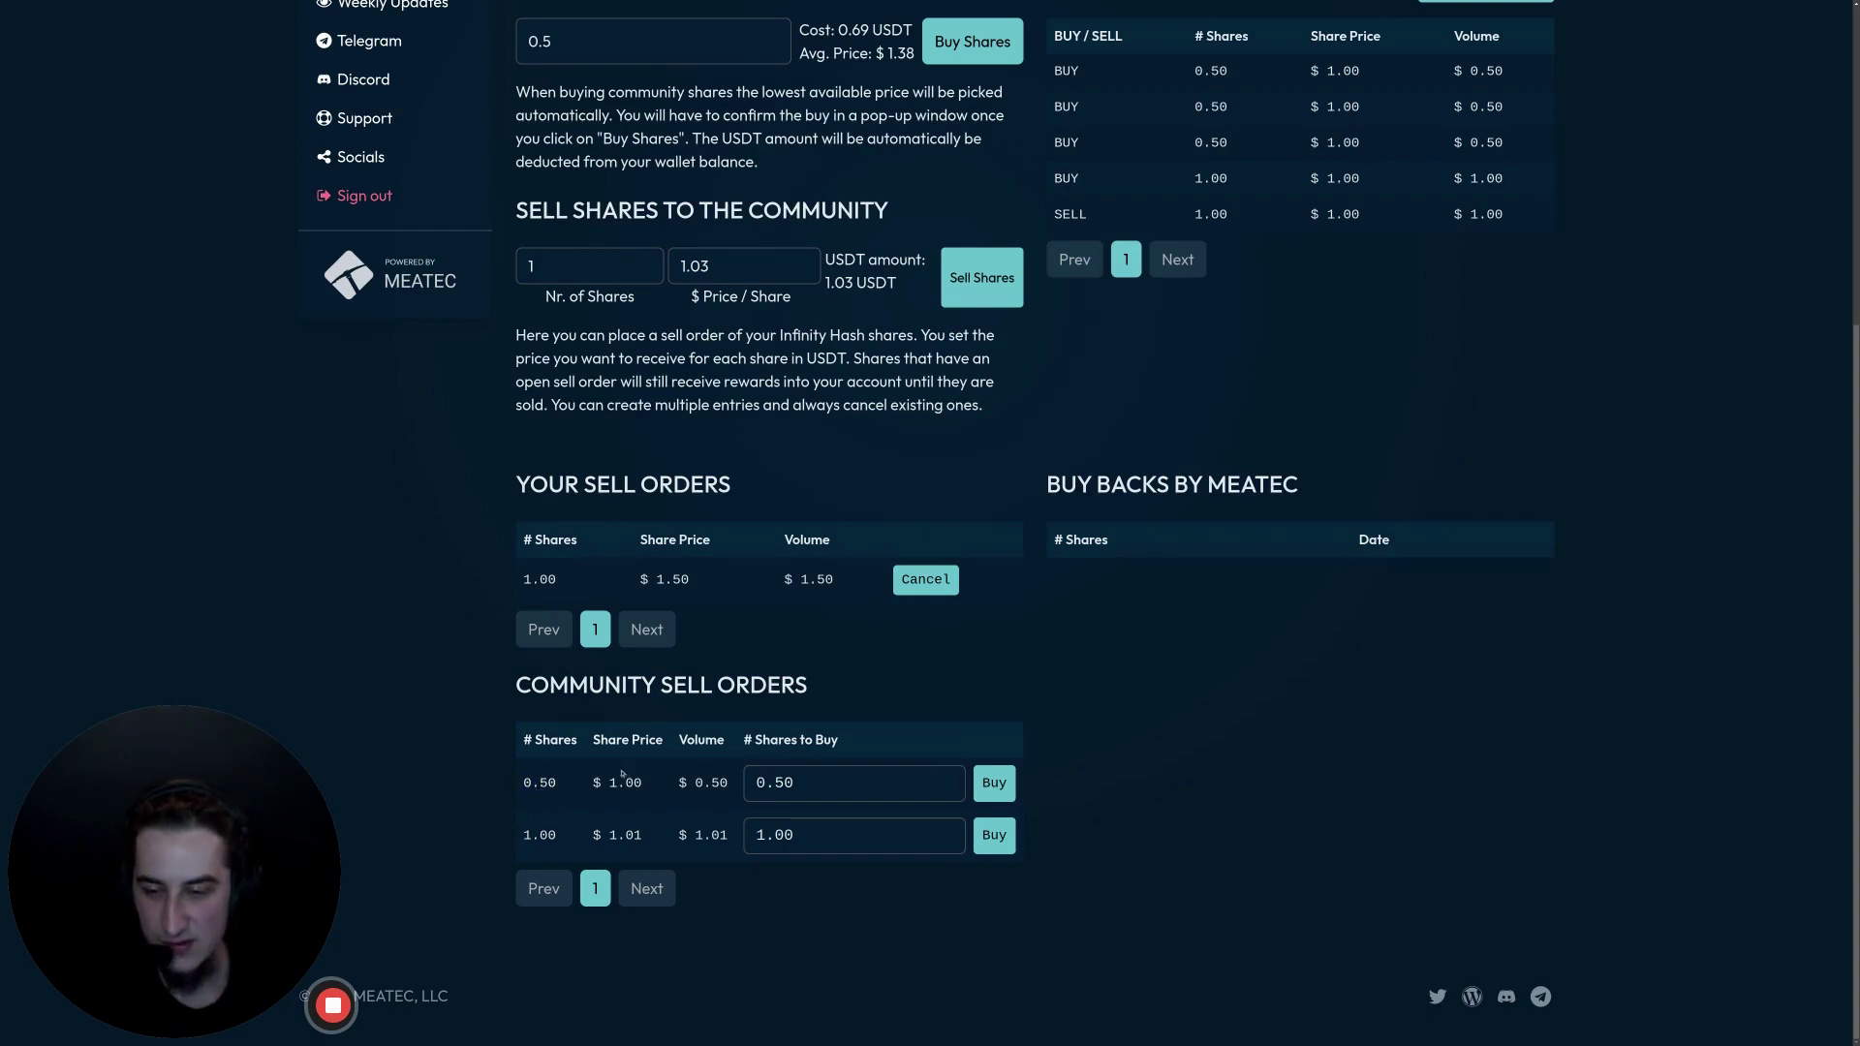
{"action": "left_click", "coordinate": [777, 783]}
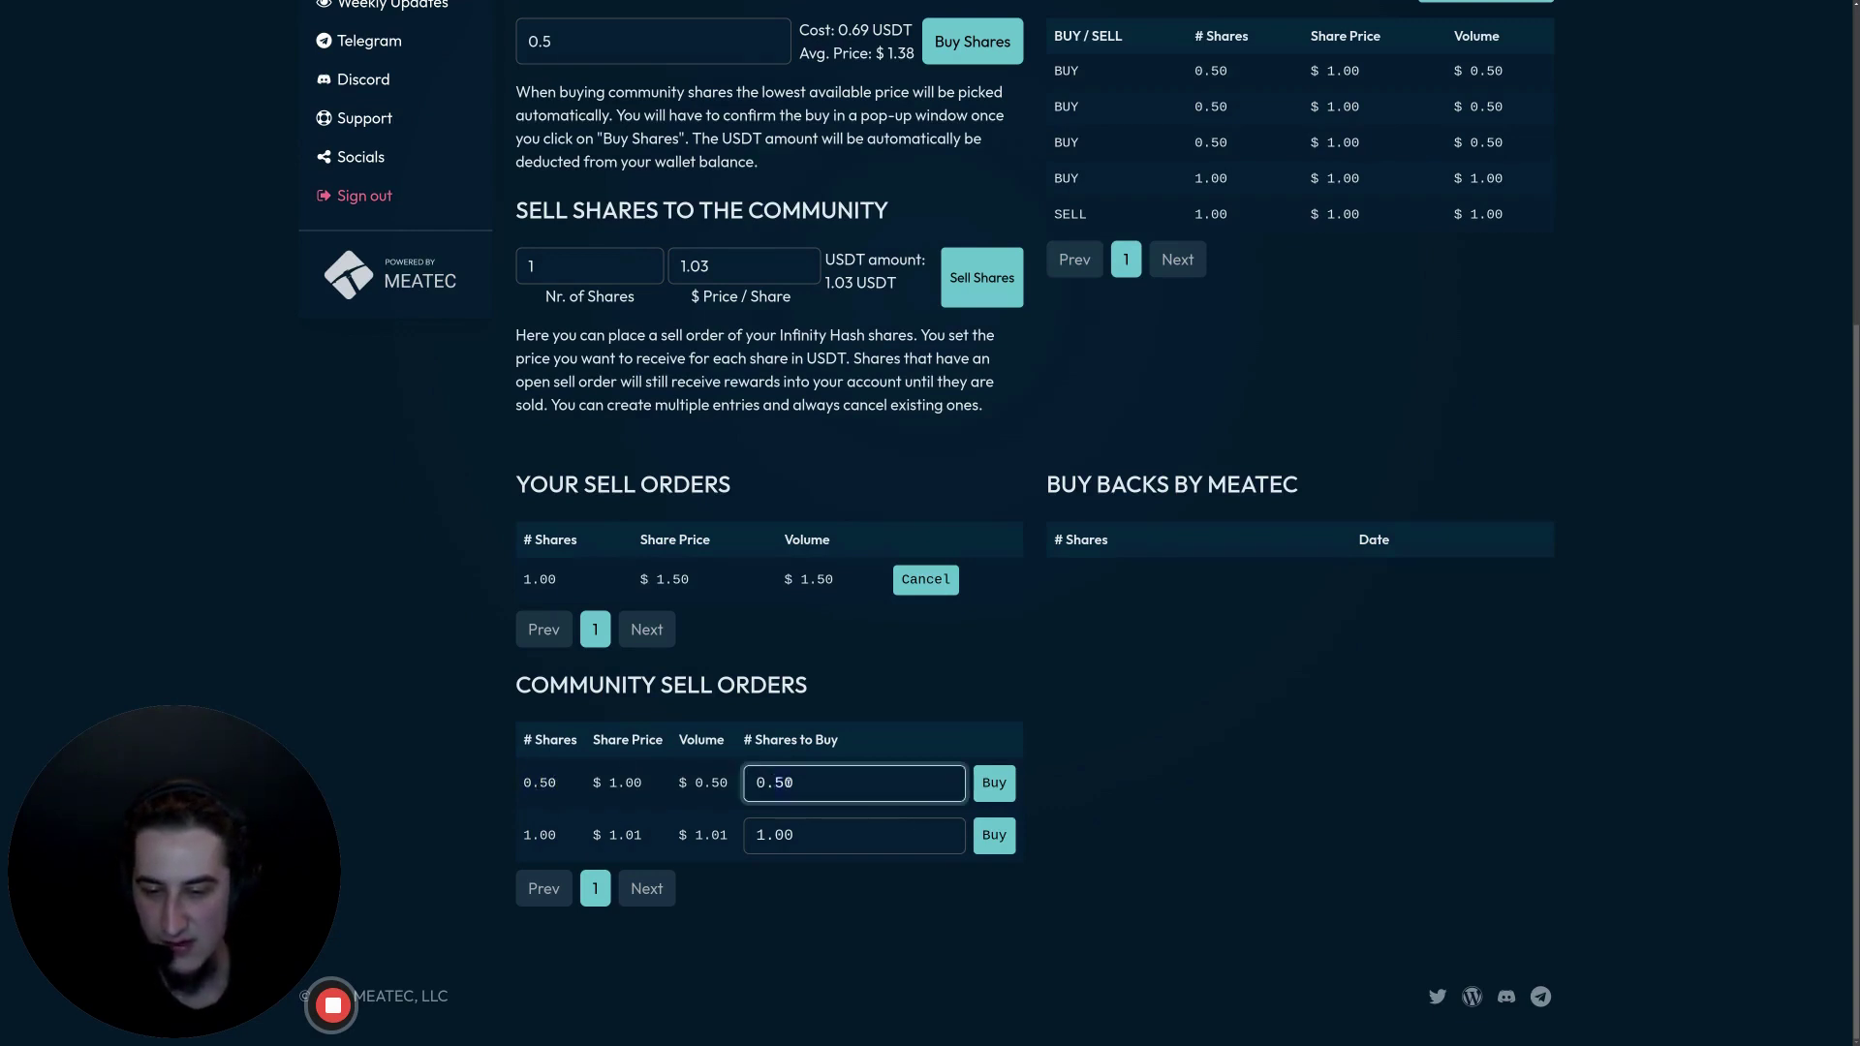
{"action": "type", "text": "25"}
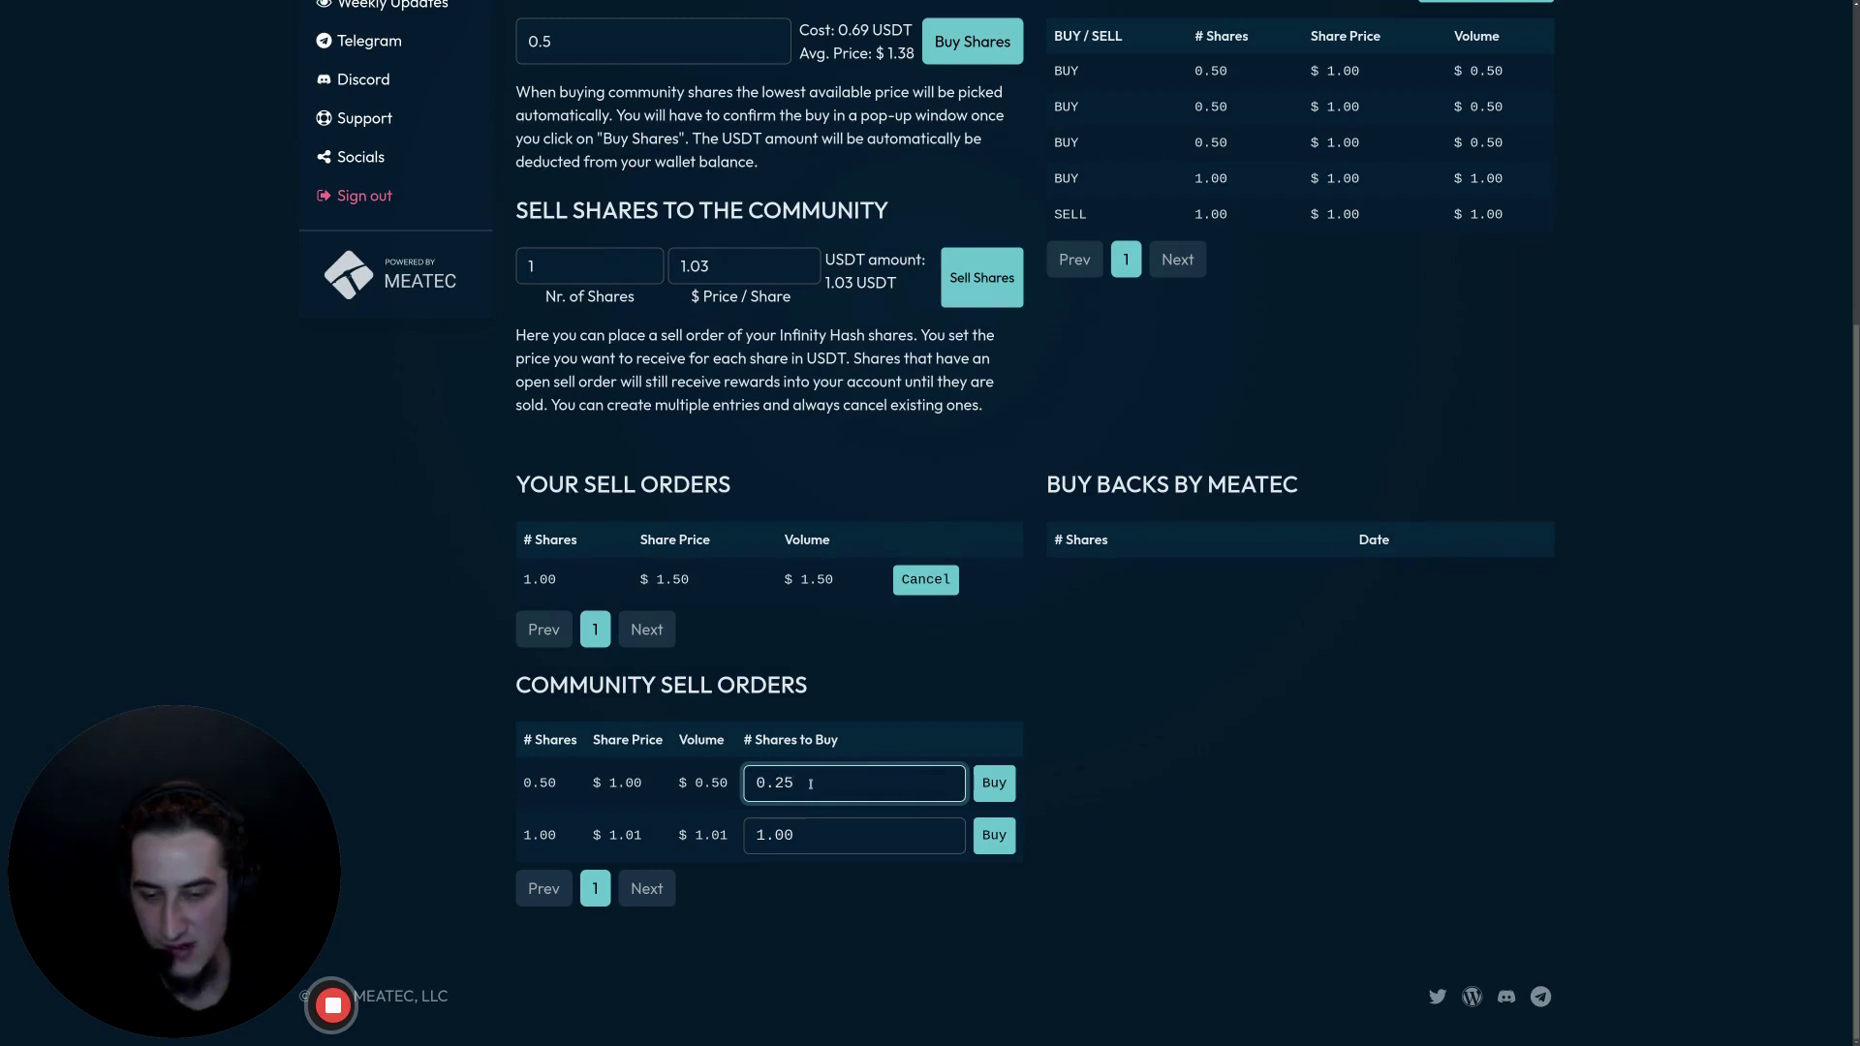
{"action": "left_click", "coordinate": [994, 784]}
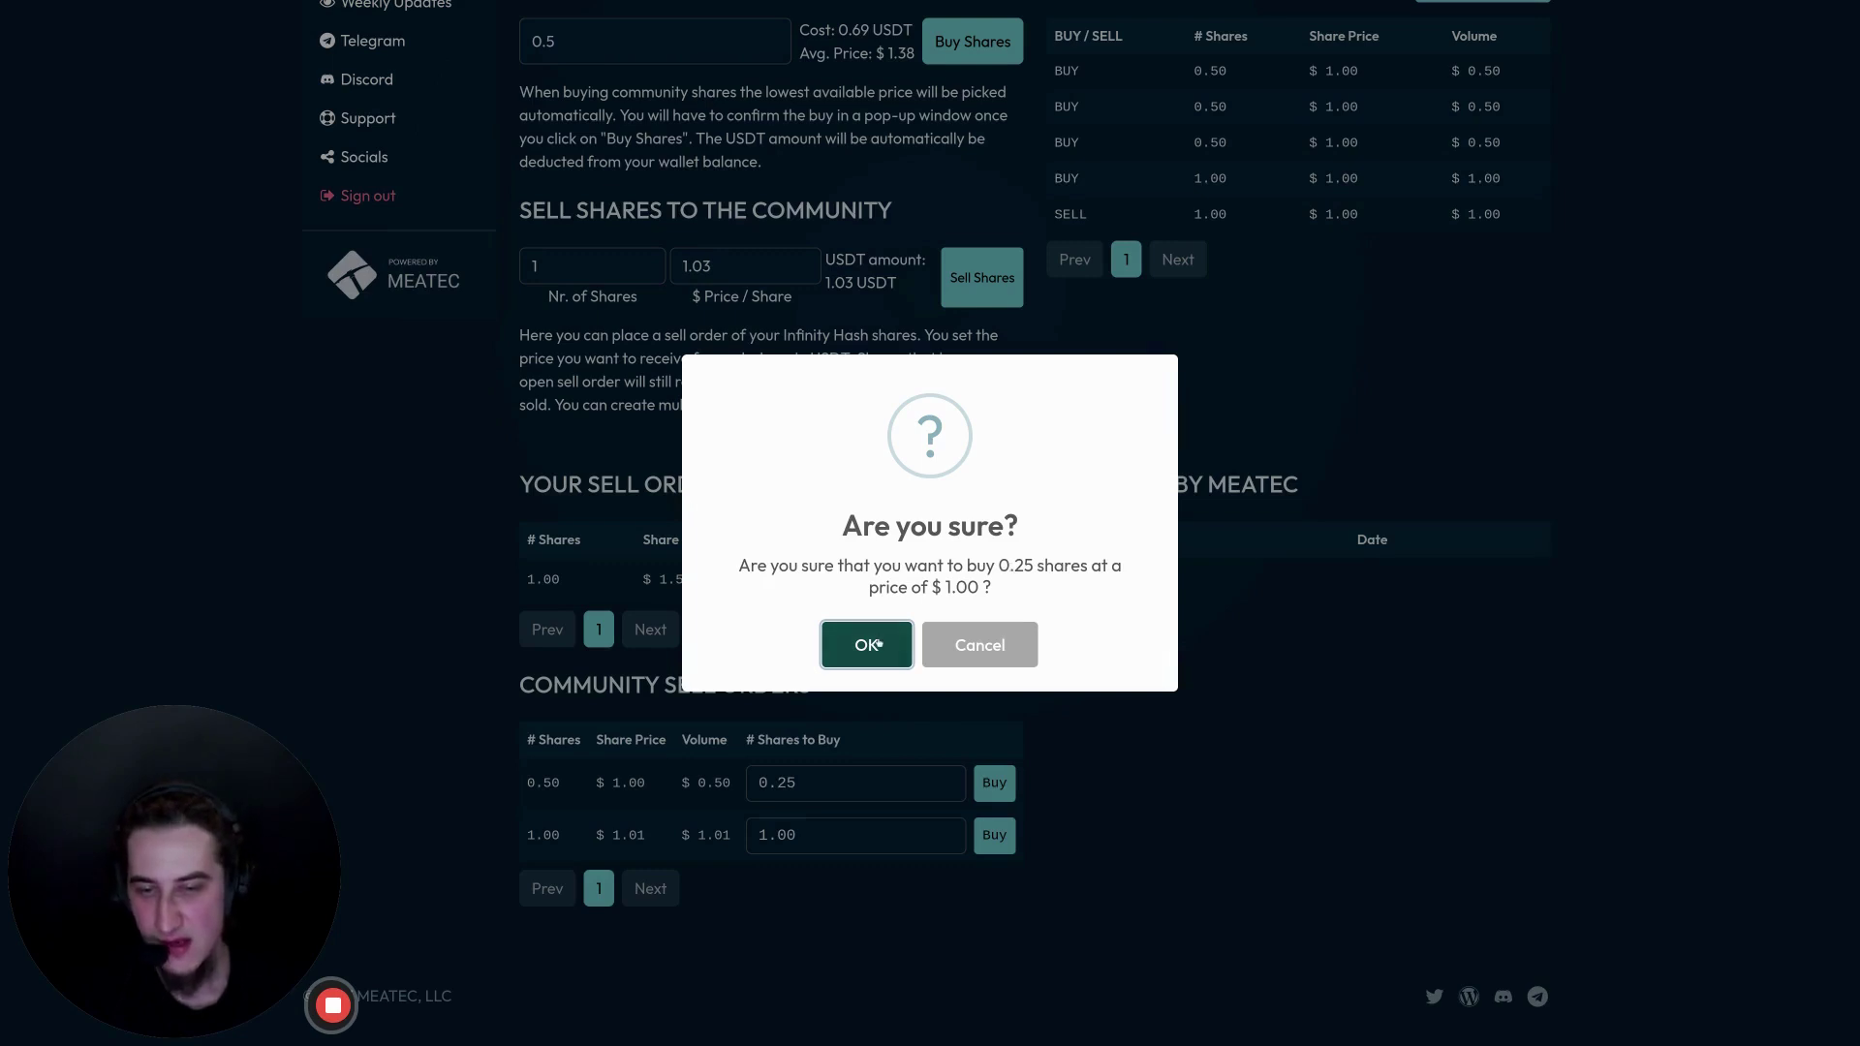
Step: Confirm the 0.25-share buy at $1.00 and check the remaining 0.25 offered shares
{"action": "left_click", "coordinate": [868, 645]}
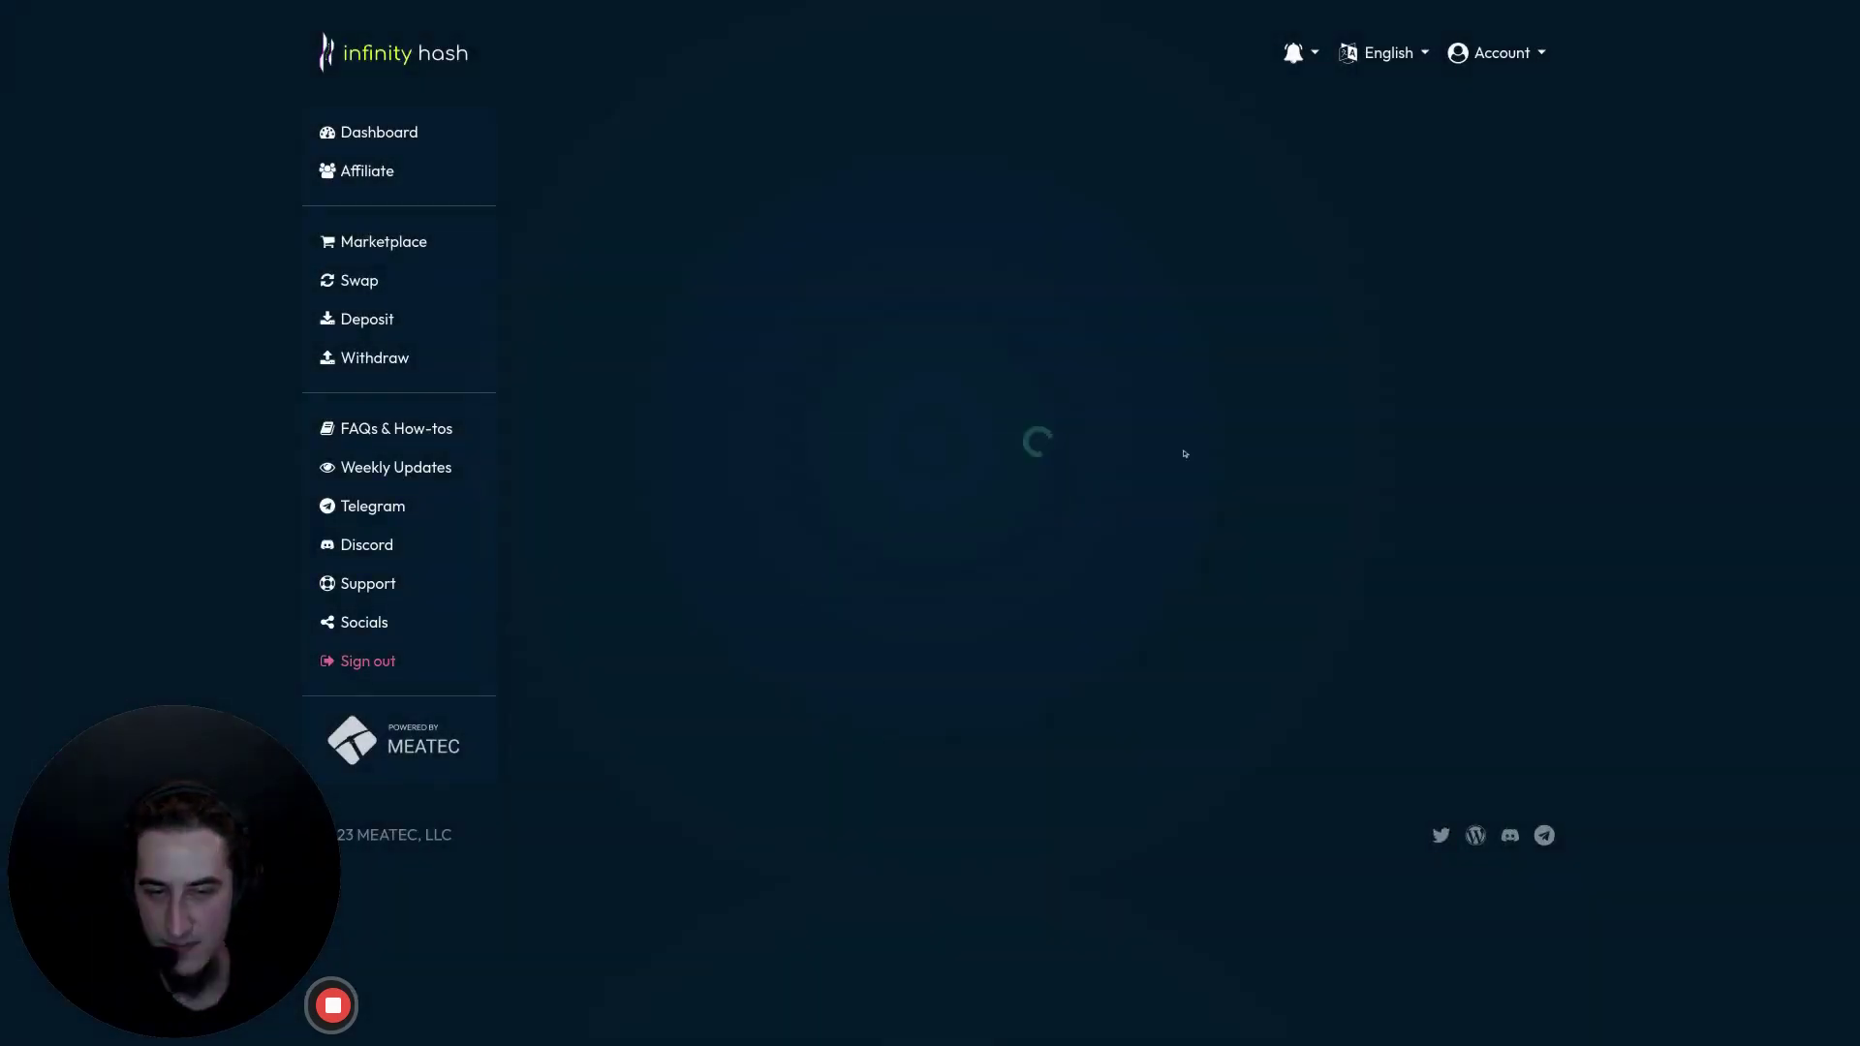
{"action": "scroll", "coordinate": [847, 575], "scroll_direction": "down", "scroll_amount": 4}
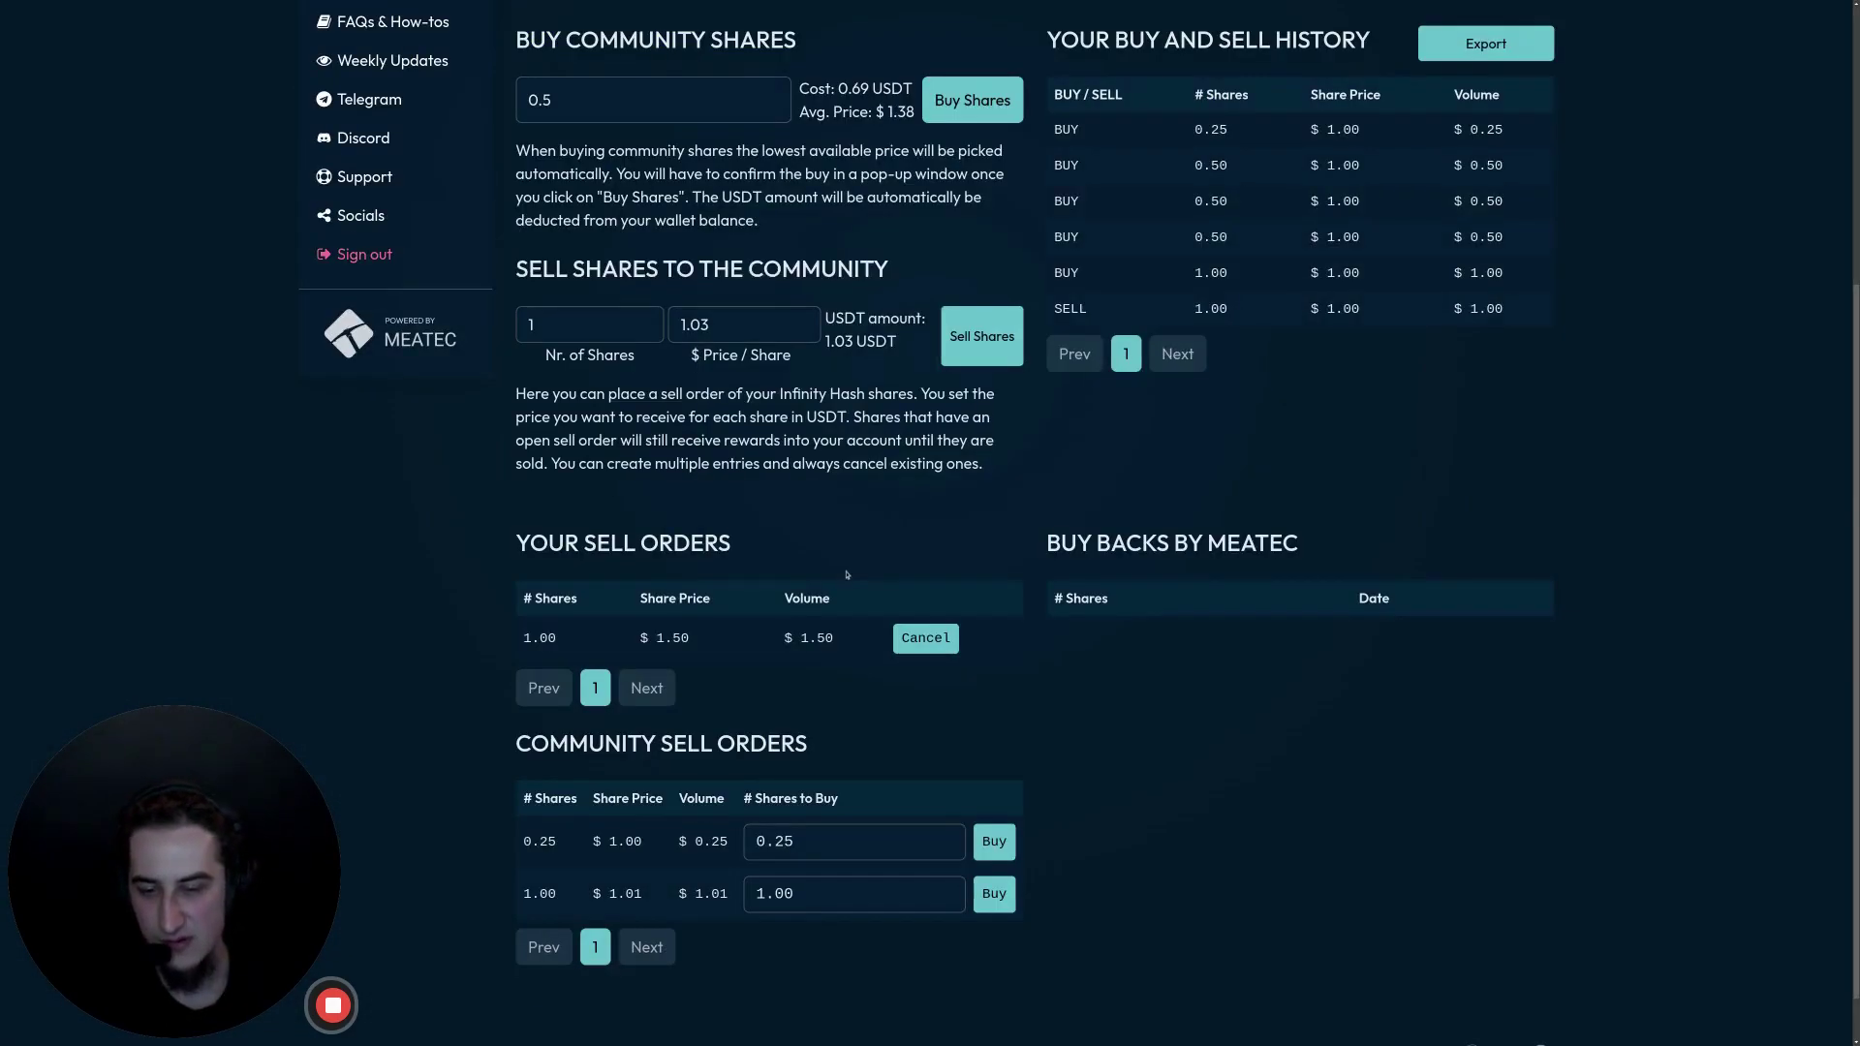
{"action": "scroll", "coordinate": [839, 553], "scroll_direction": "down", "scroll_amount": 1}
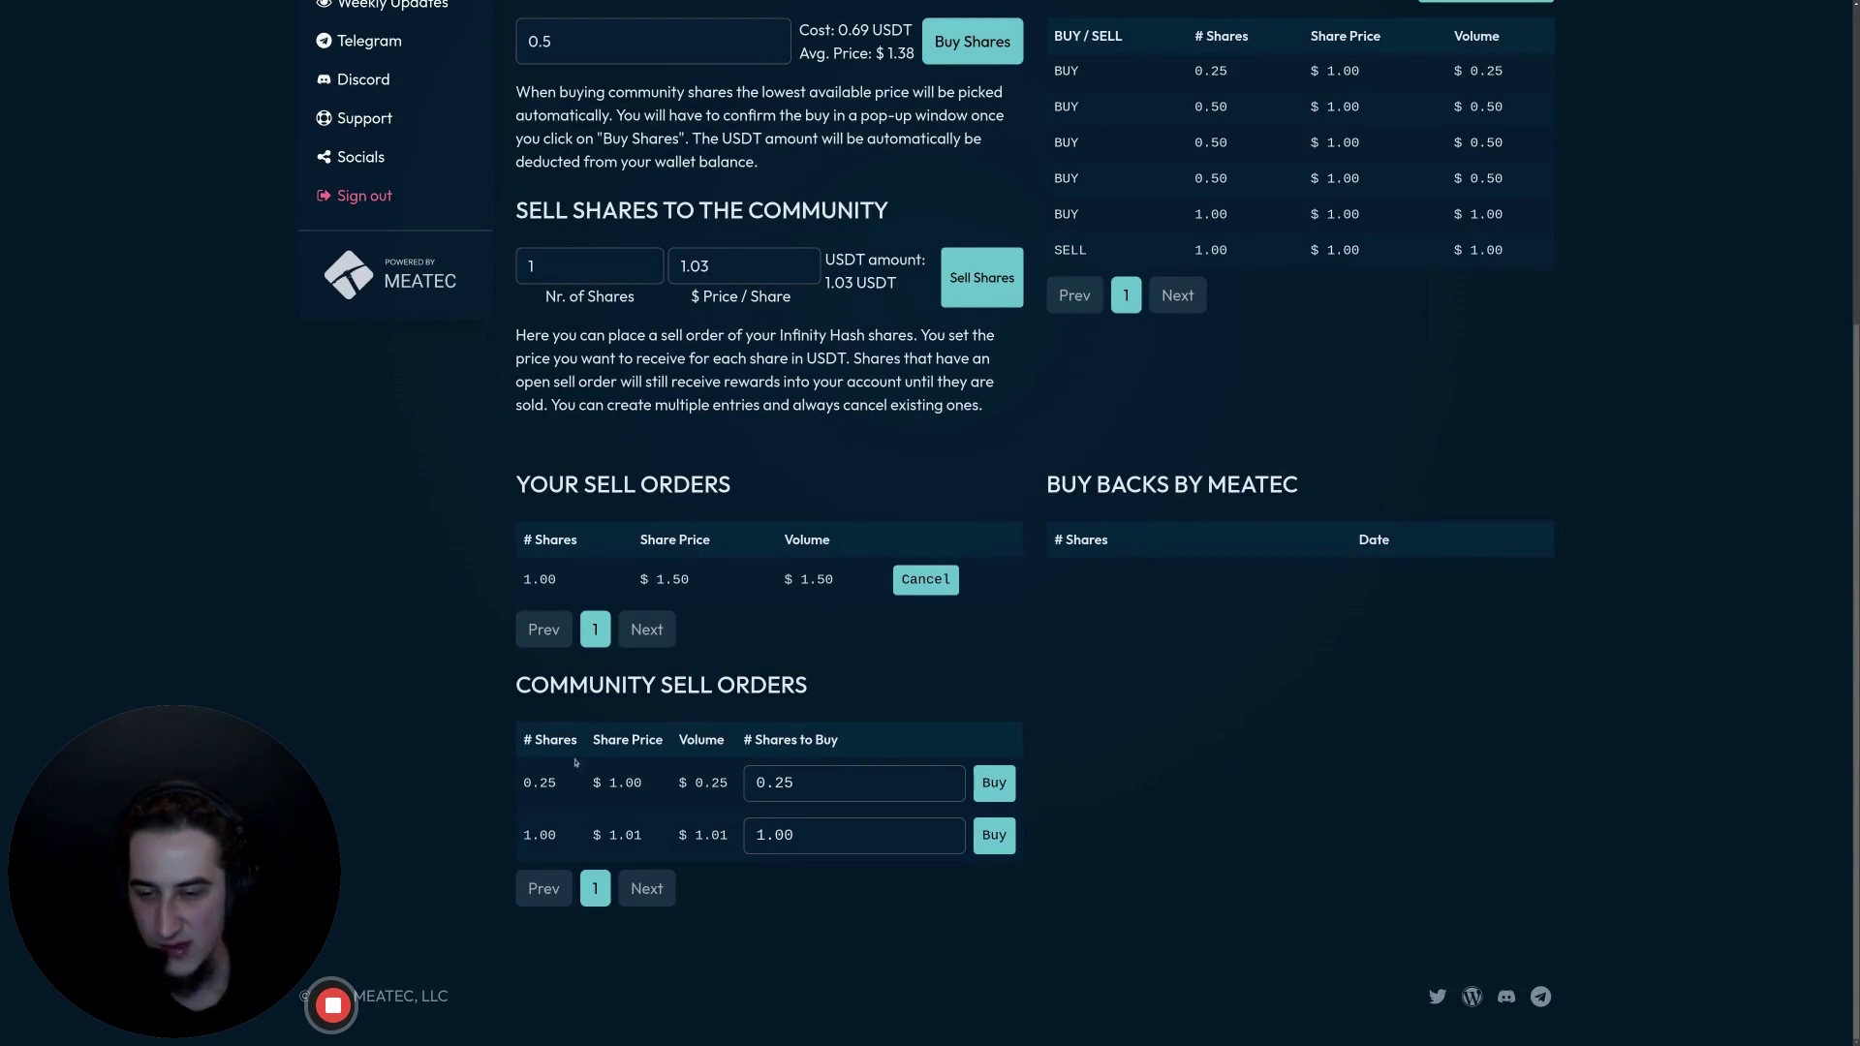
{"action": "left_click_drag", "start_coordinate": [524, 783], "coordinate": [552, 785]}
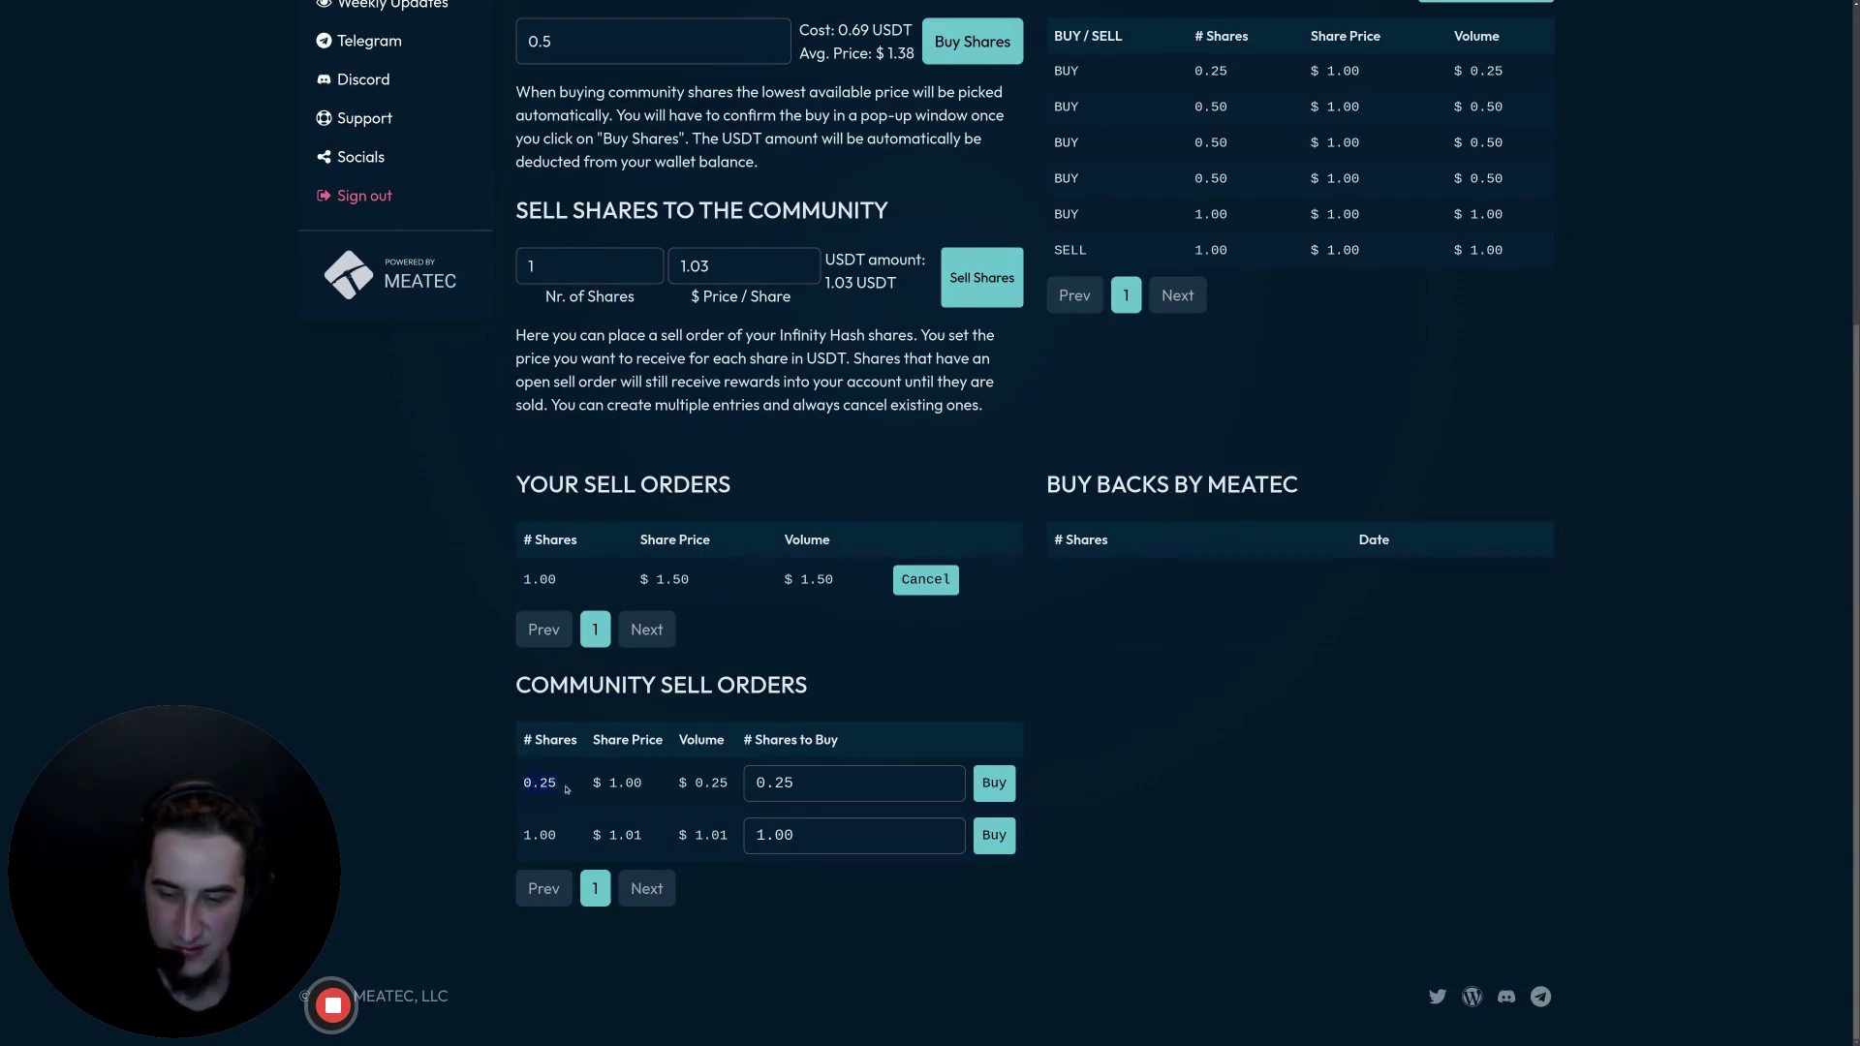
{"action": "left_click", "coordinate": [539, 783]}
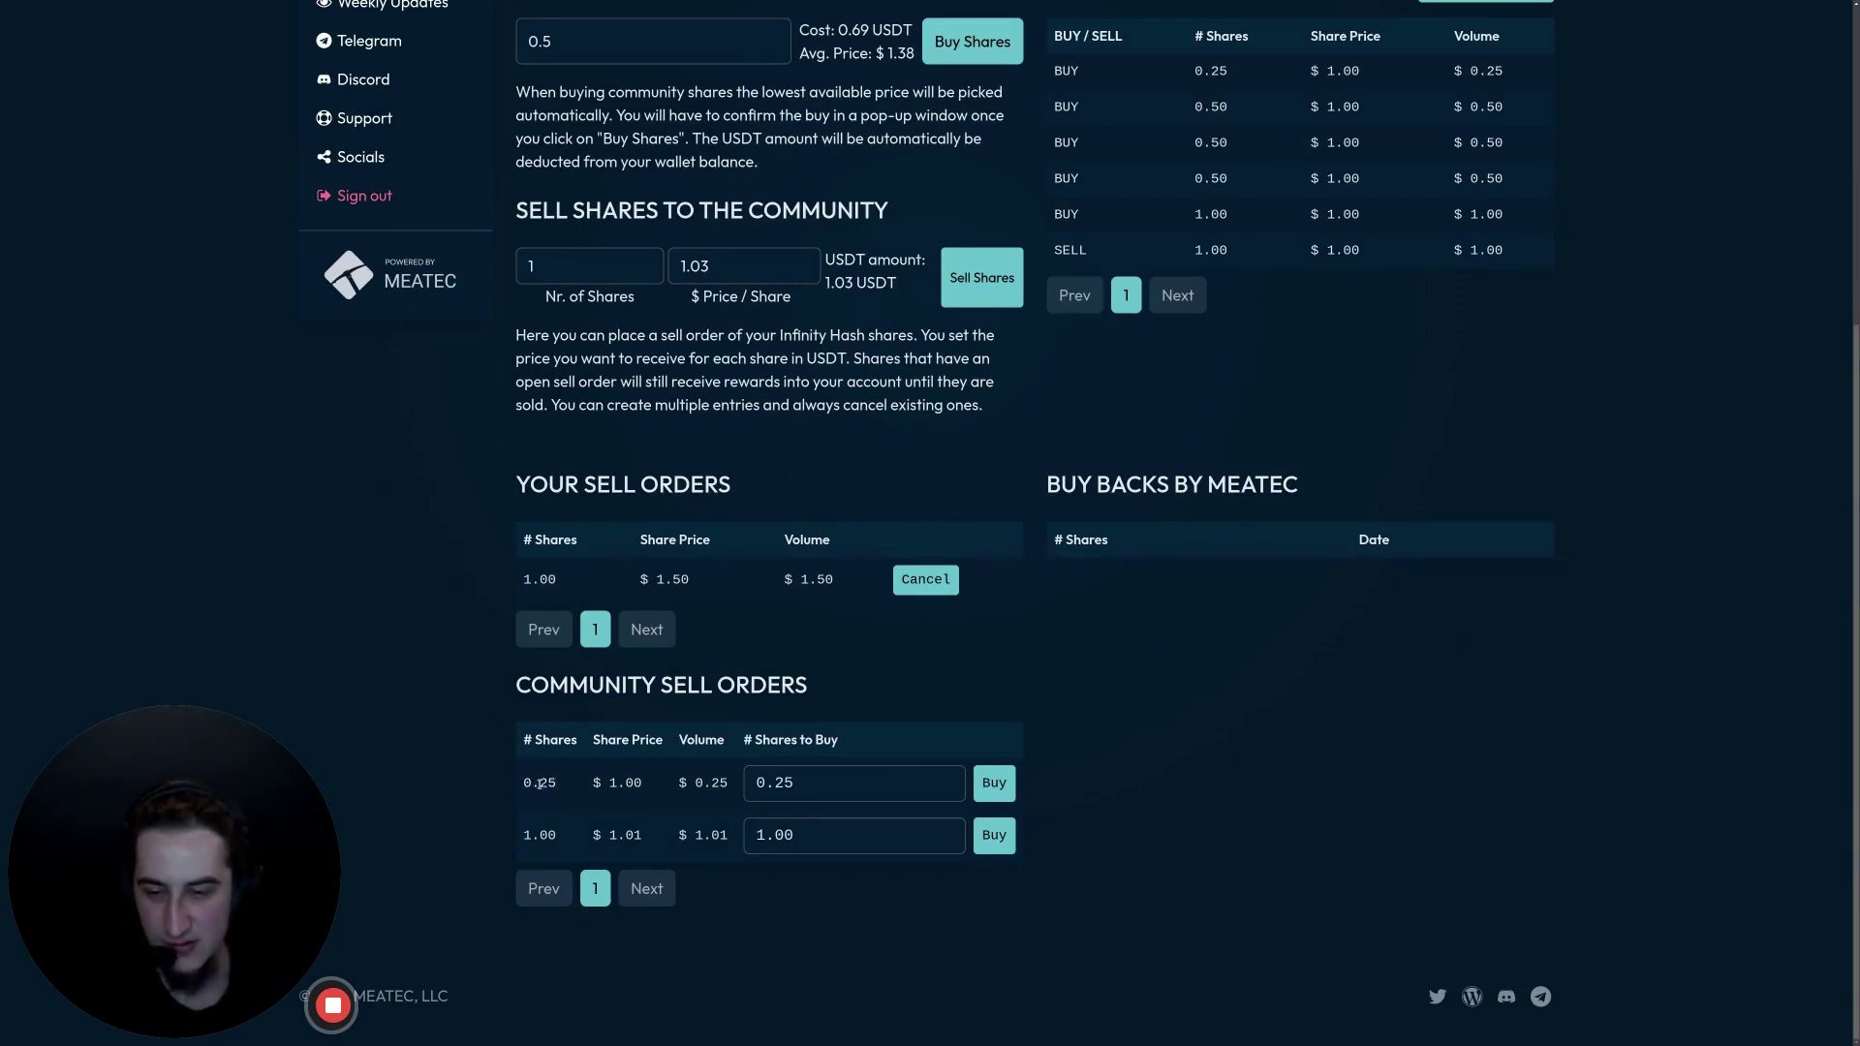